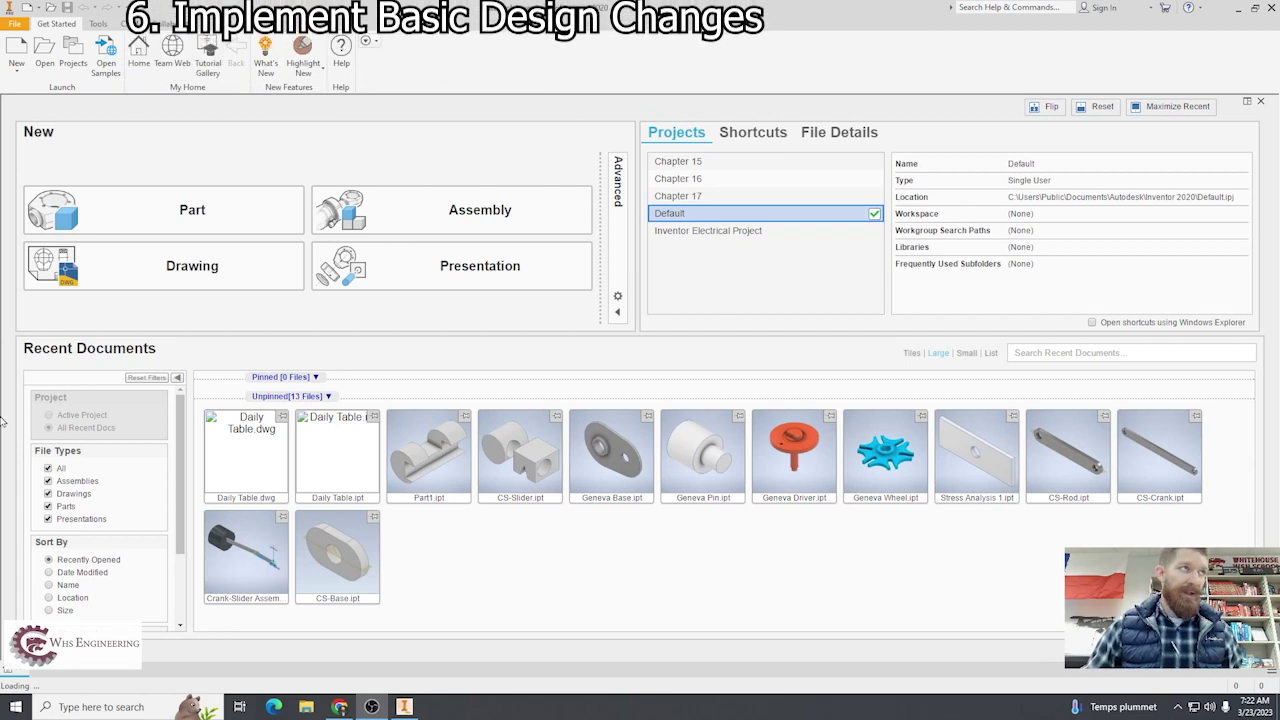
Create a new part and widen the model browser
click(209, 229)
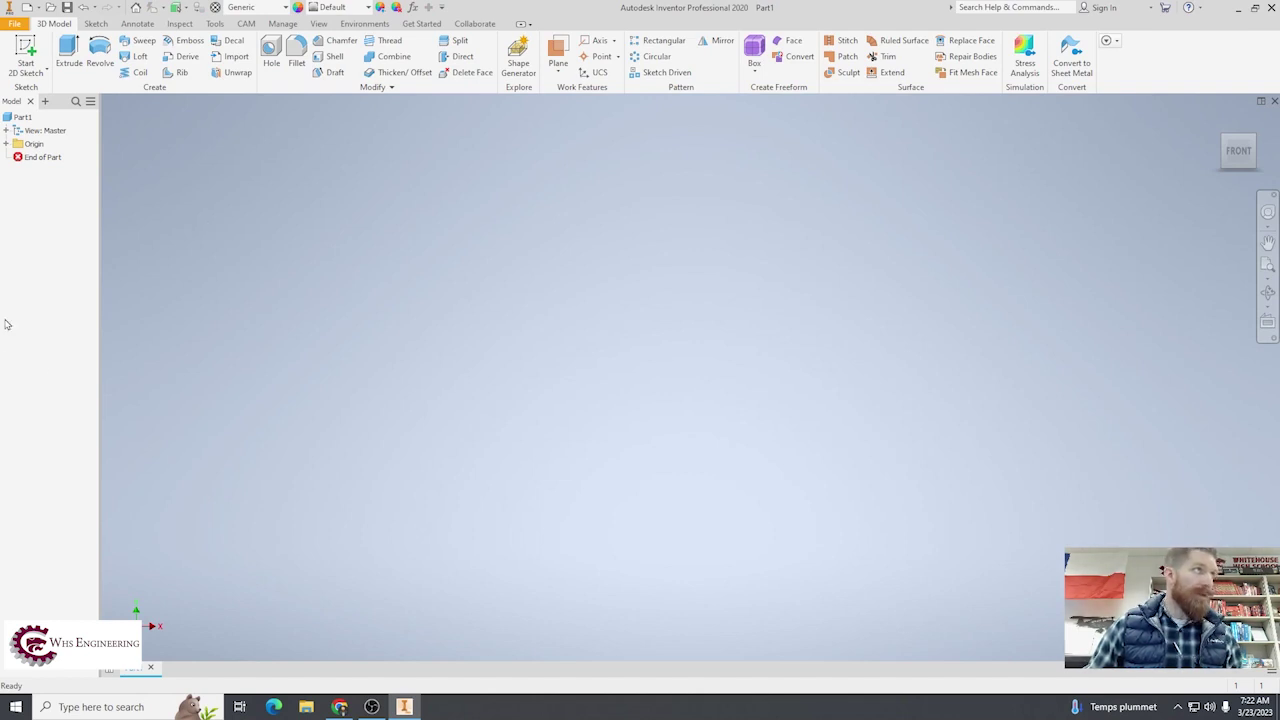
drag(99, 189, 155, 189)
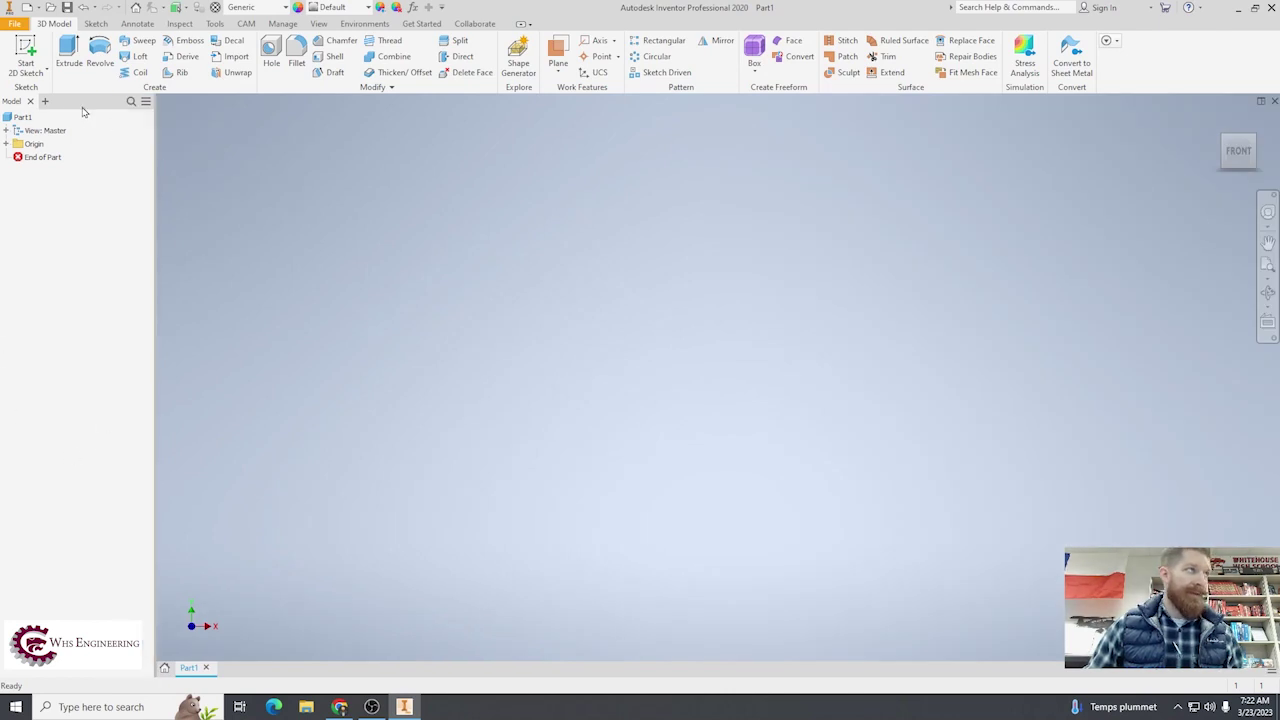
Examine the part's saved views and the YZ, XZ and XY origin planes, highlighting each plane in turn
click(6, 131)
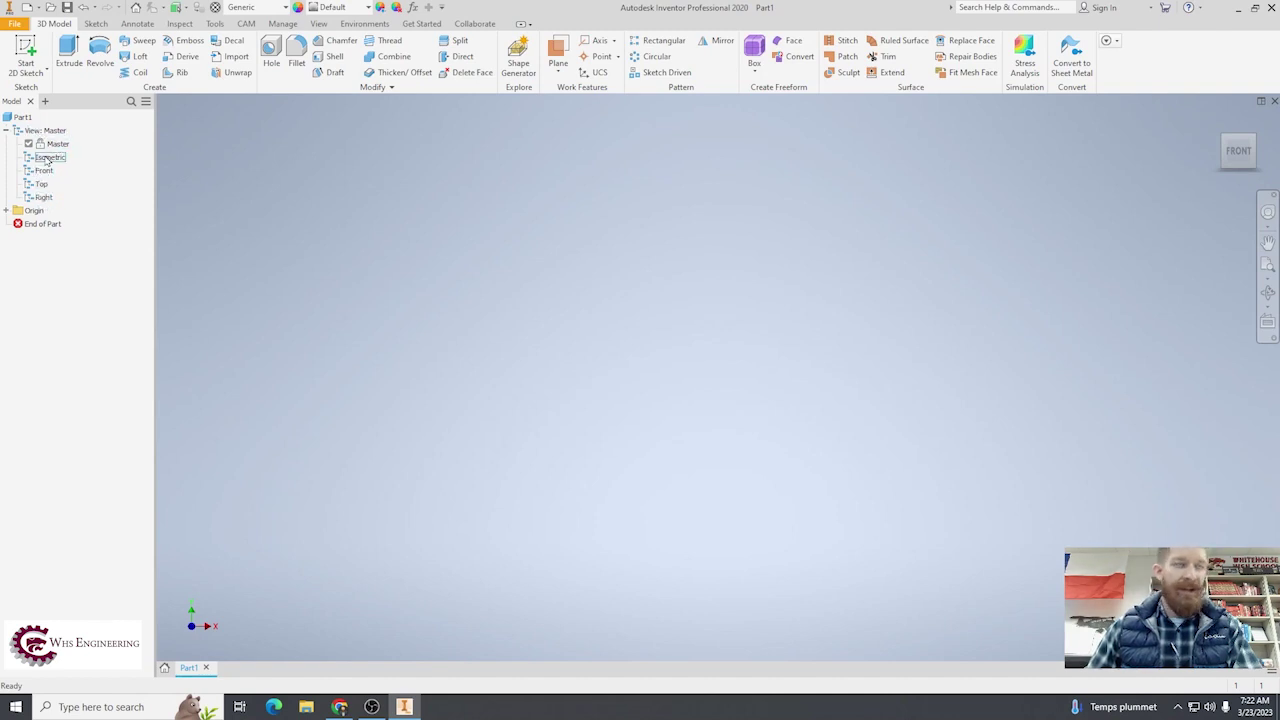
click(6, 130)
click(6, 144)
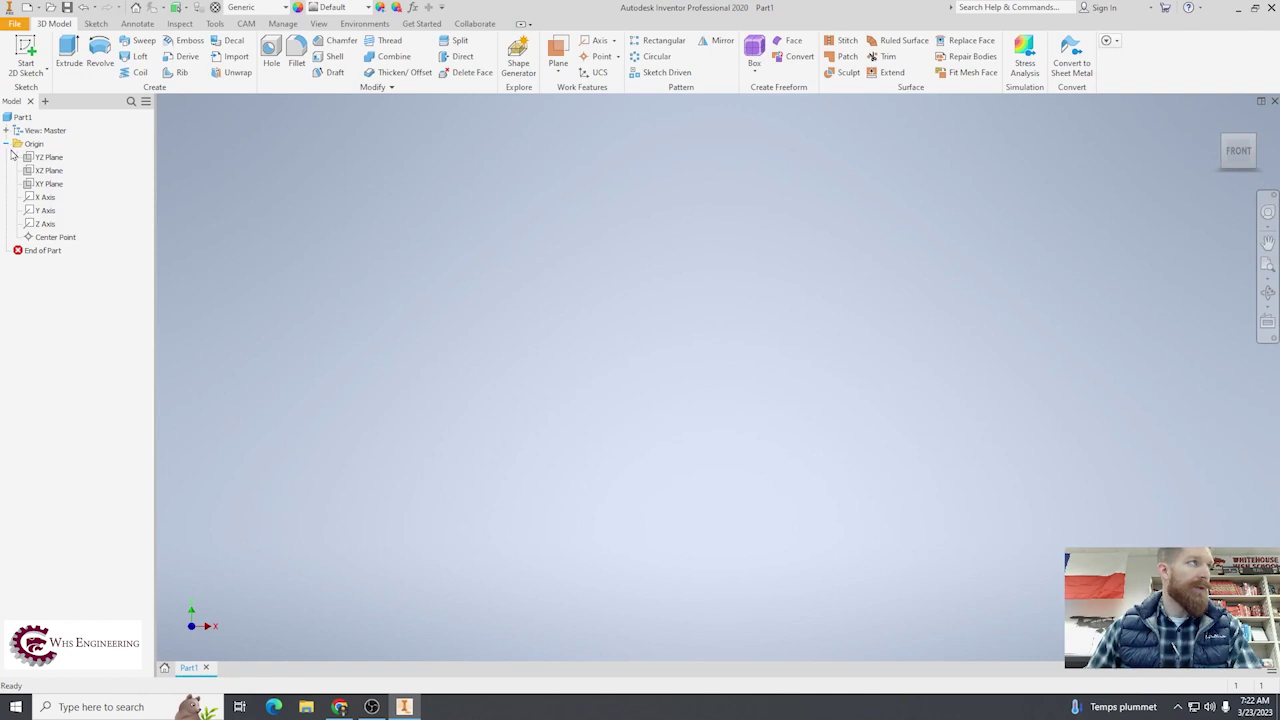
click(47, 157)
click(50, 171)
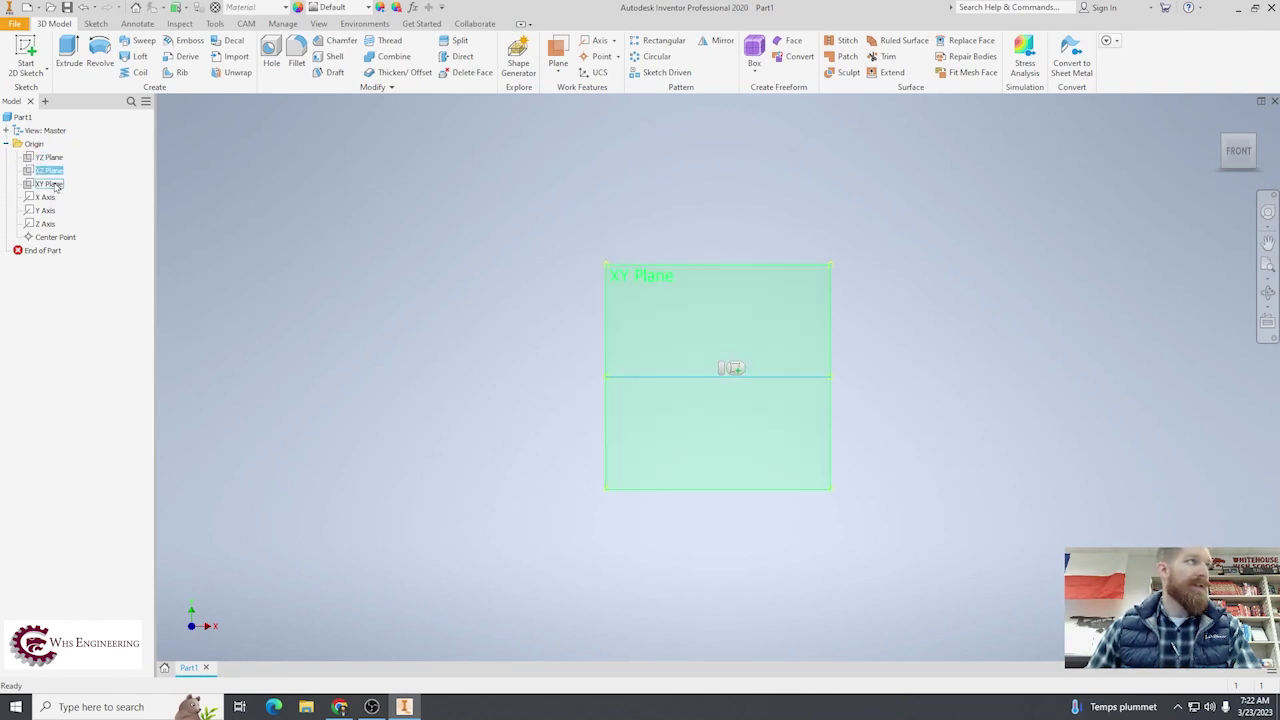
click(55, 186)
click(1220, 122)
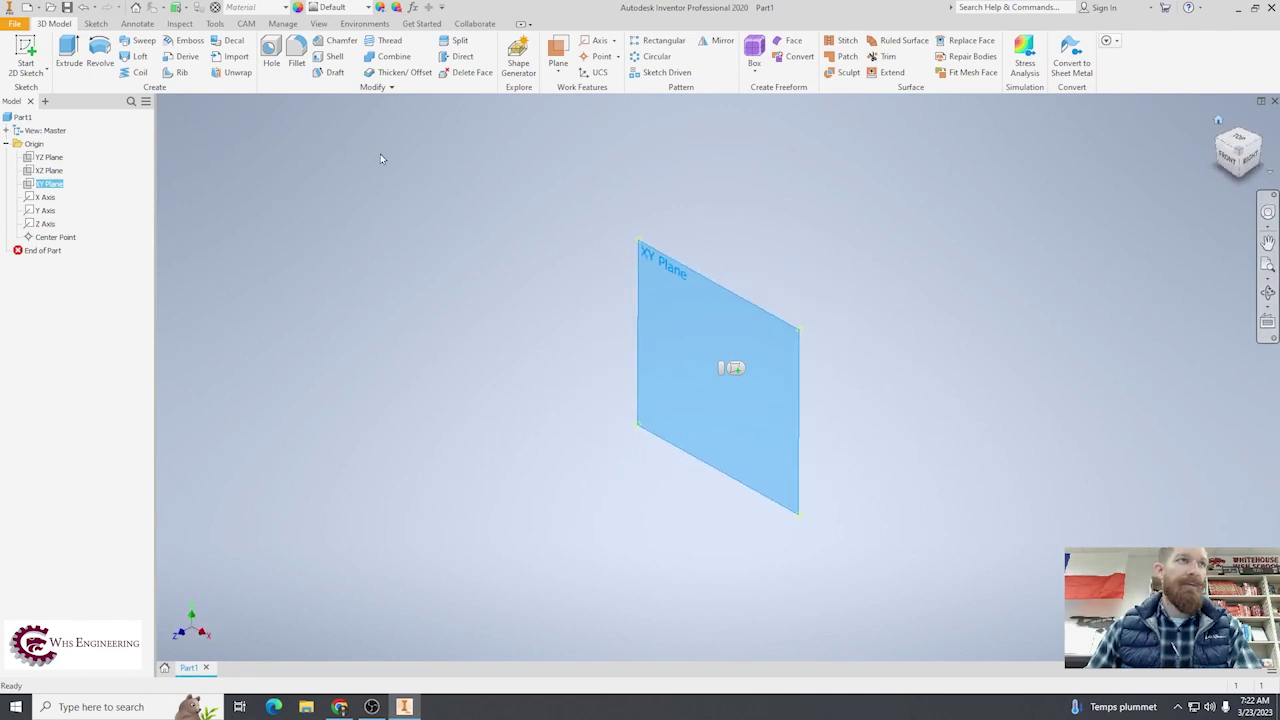
click(48, 157)
click(50, 172)
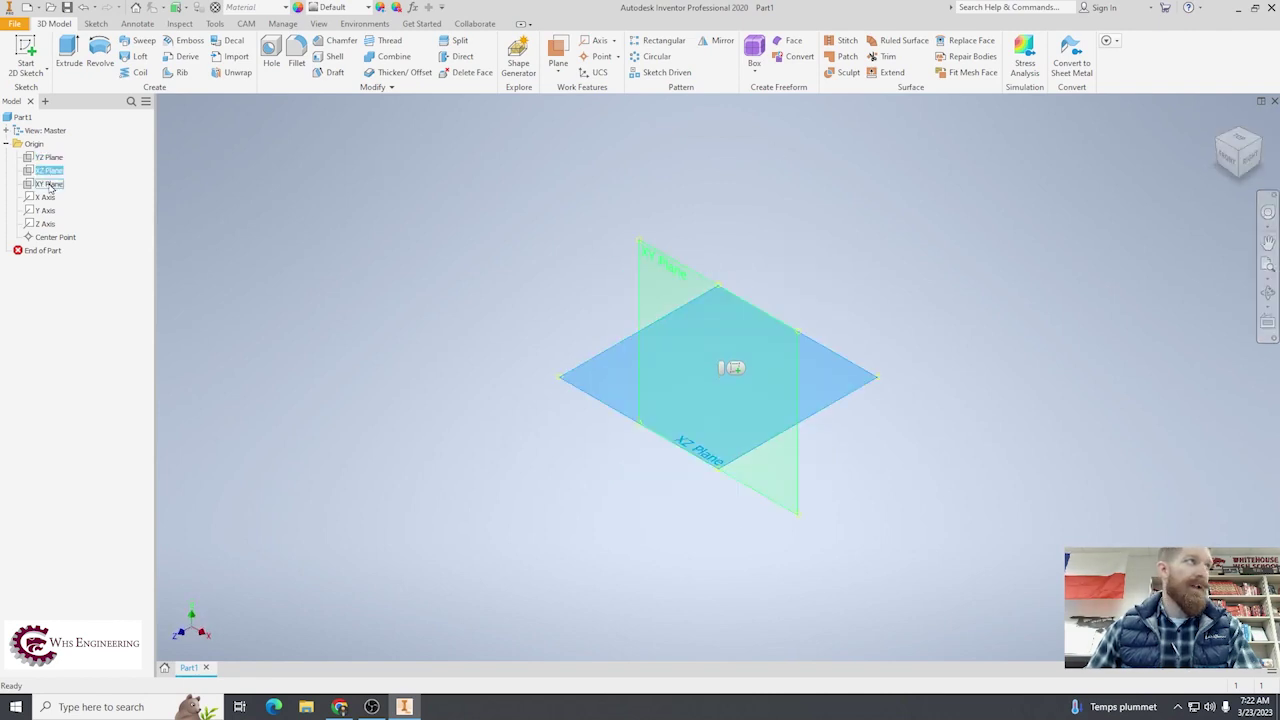
click(50, 184)
click(84, 210)
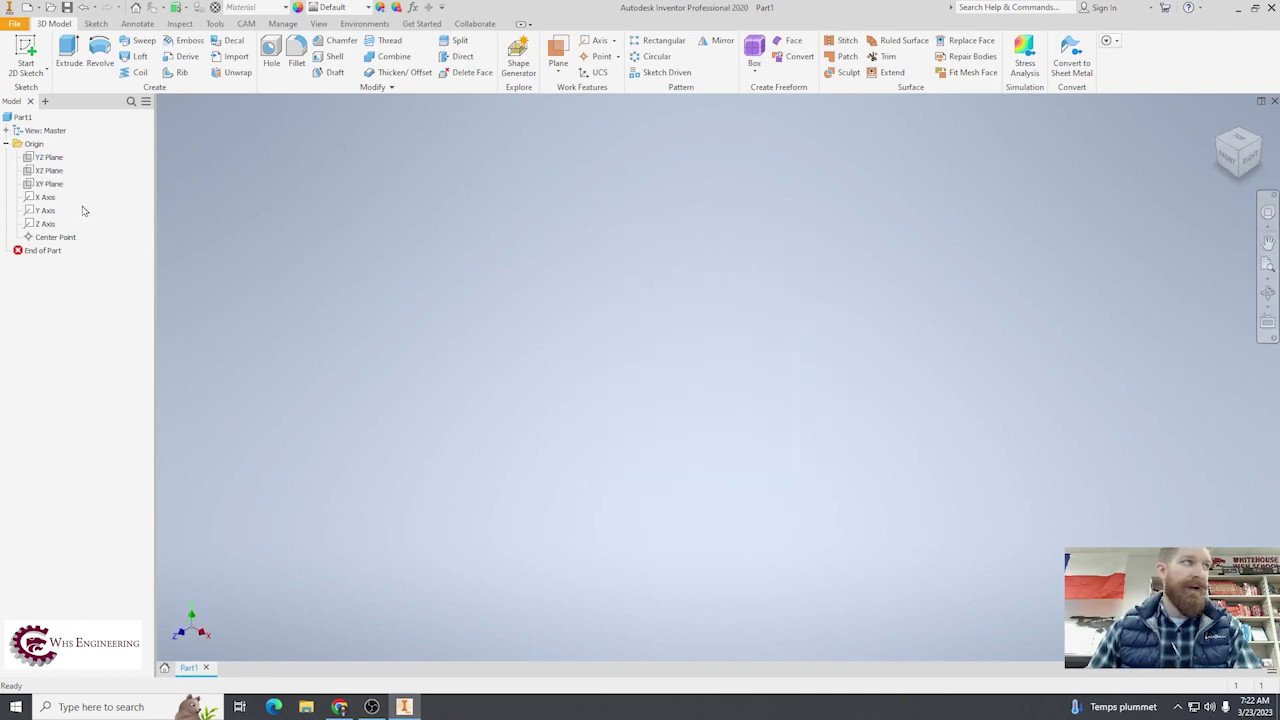
Examine the origin's X, Y and Z axes and its center point, and collapse the Origin folder
click(44, 198)
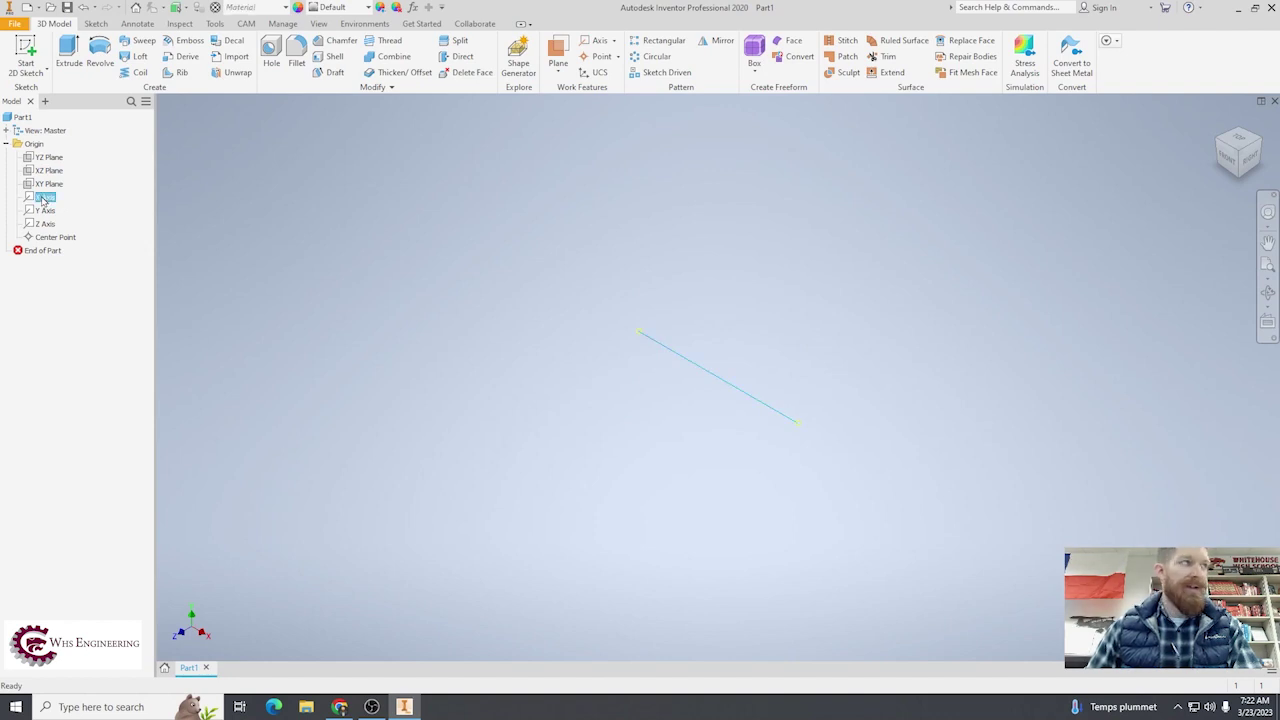
click(46, 210)
click(45, 223)
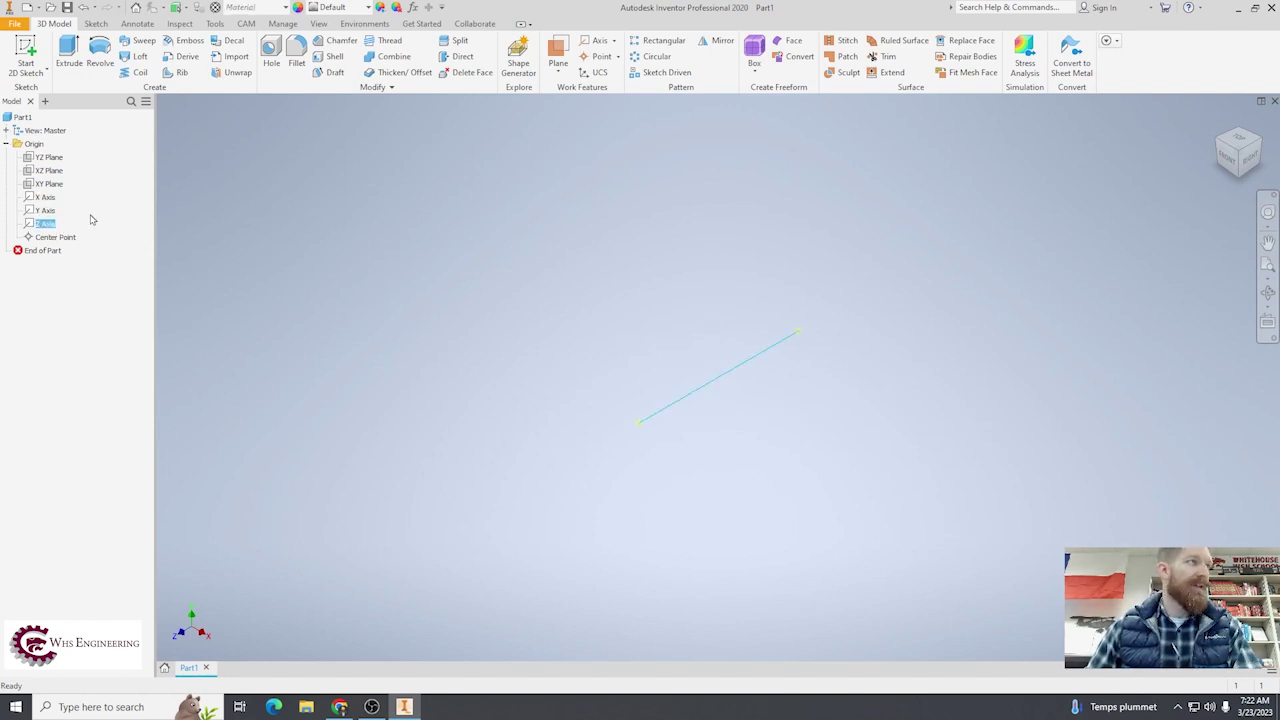
click(62, 239)
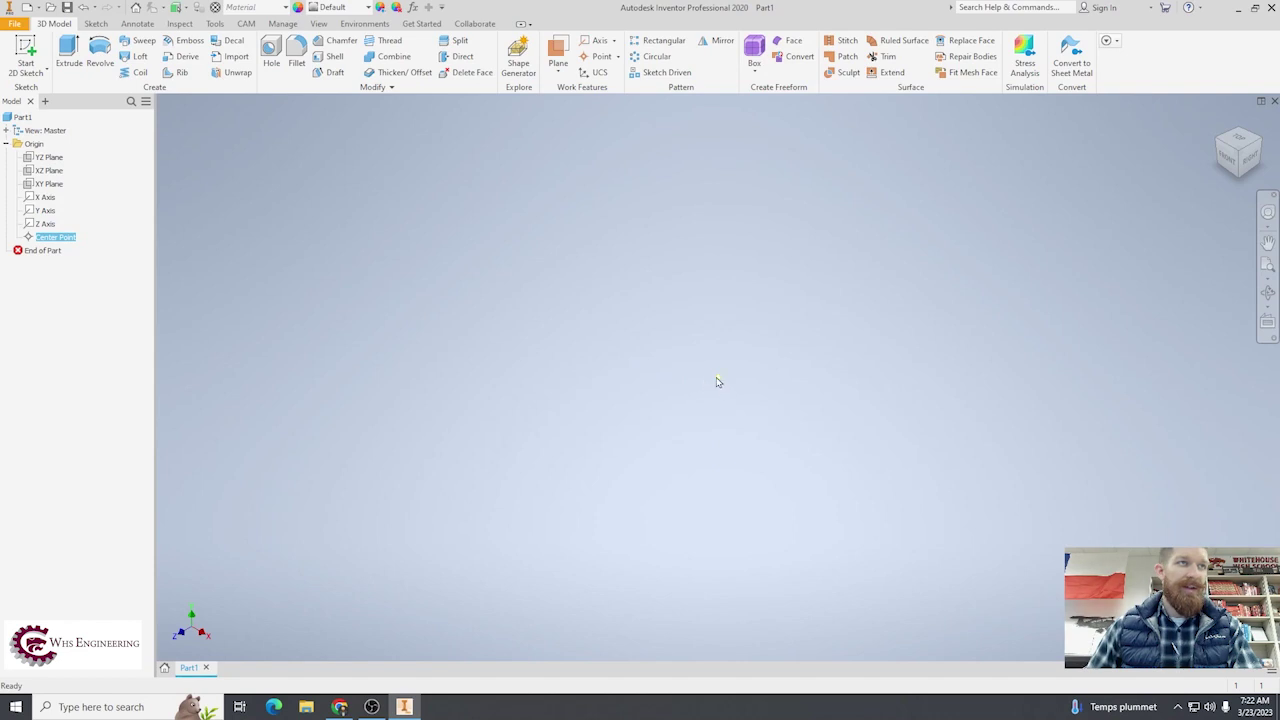
click(94, 201)
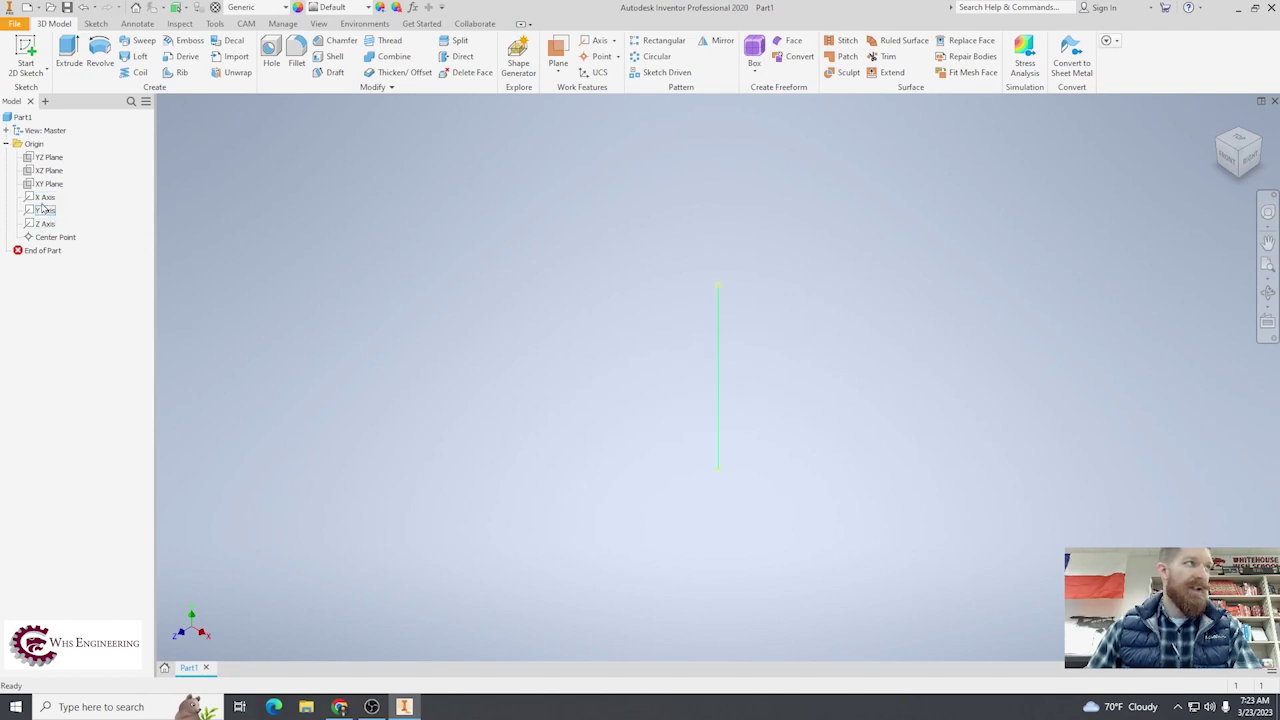
click(9, 145)
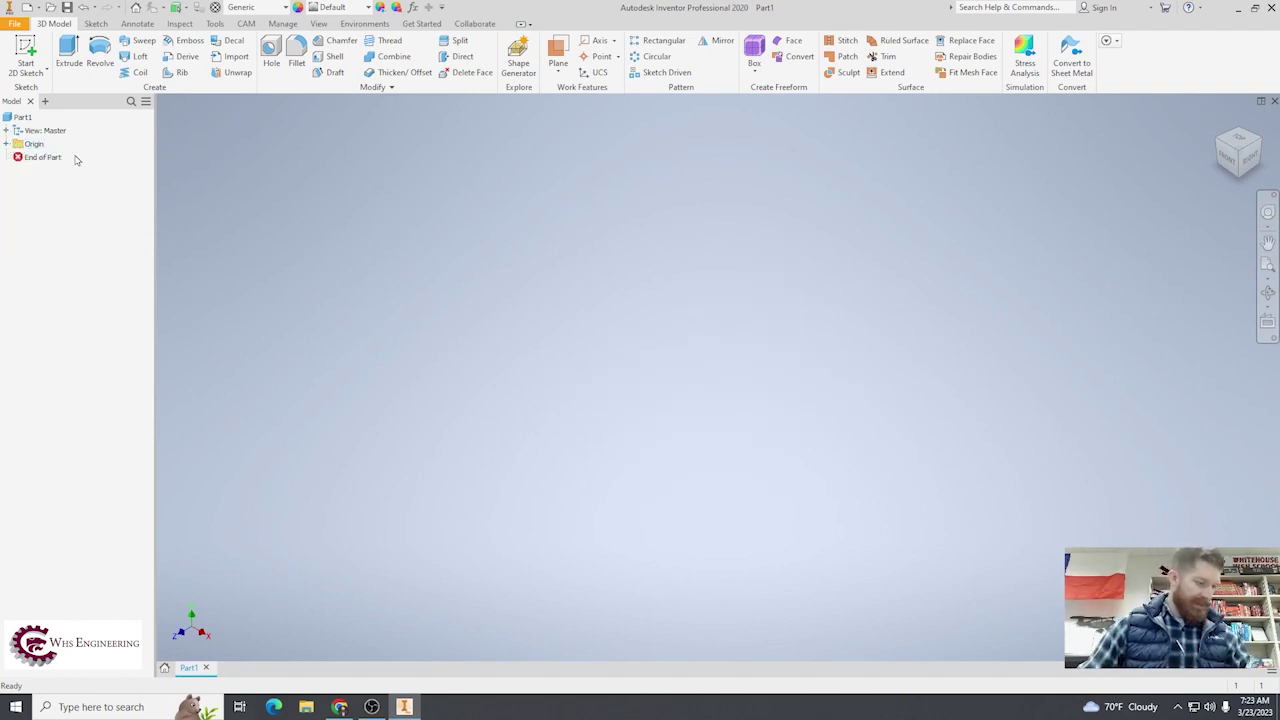
Start a 2D sketch on the XY plane and draw a 1.75 in vertical line upward from the origin
click(25, 55)
click(656, 217)
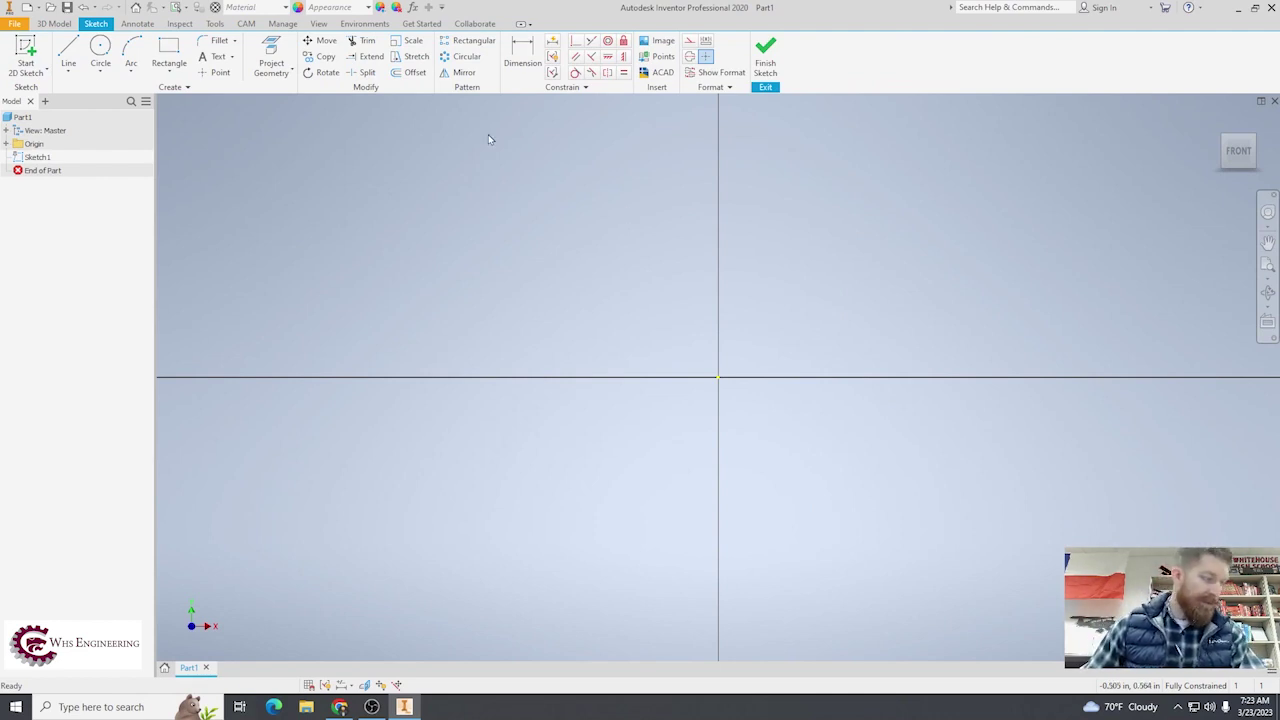
click(68, 52)
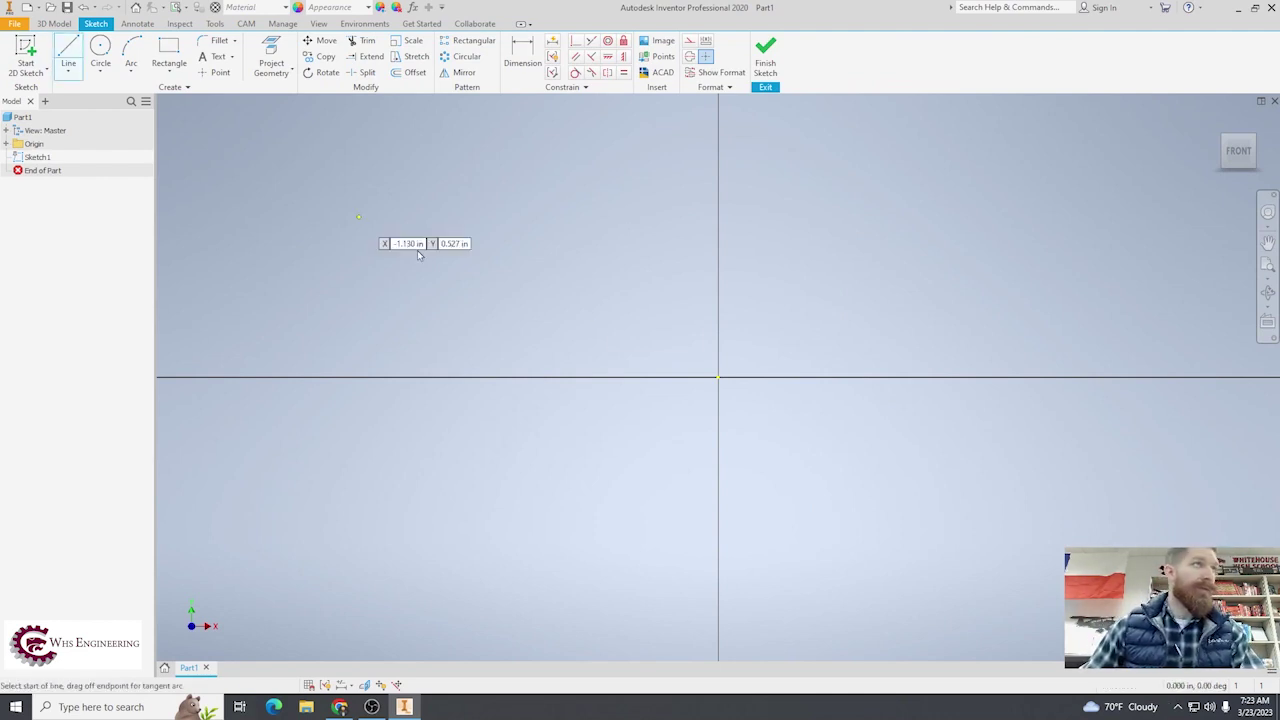
click(717, 378)
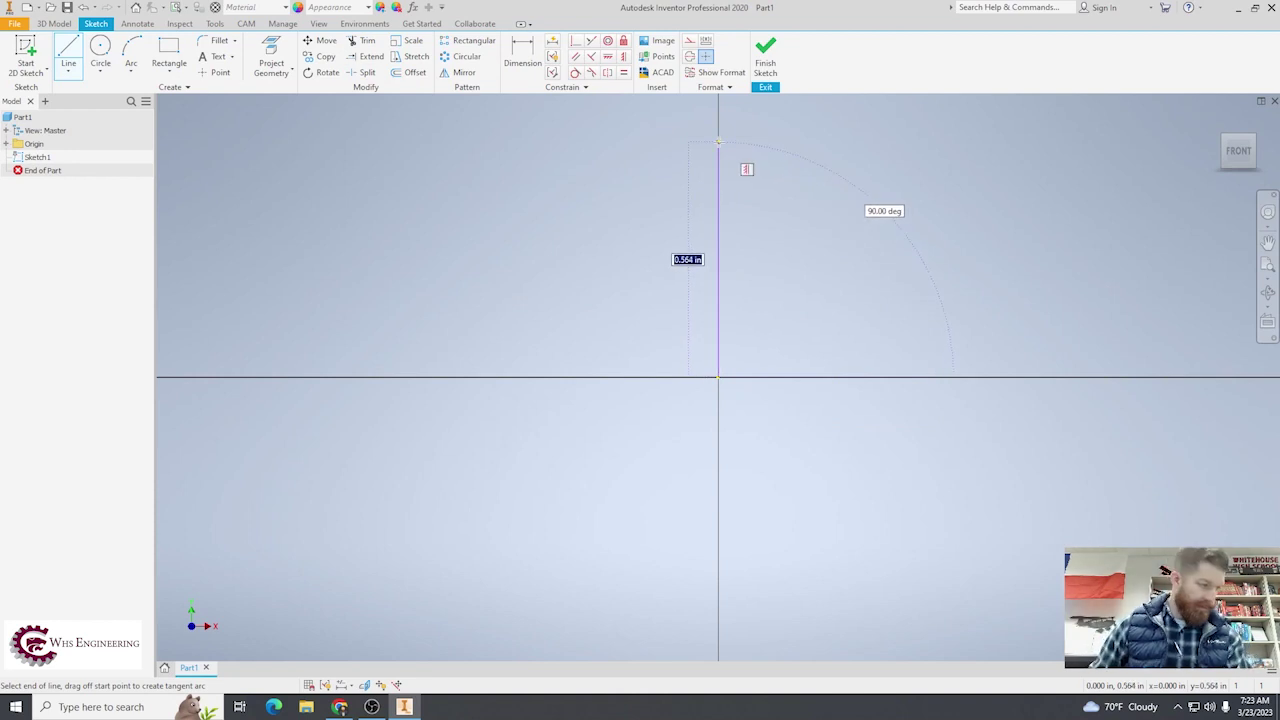
text(1.75)
key(Return)
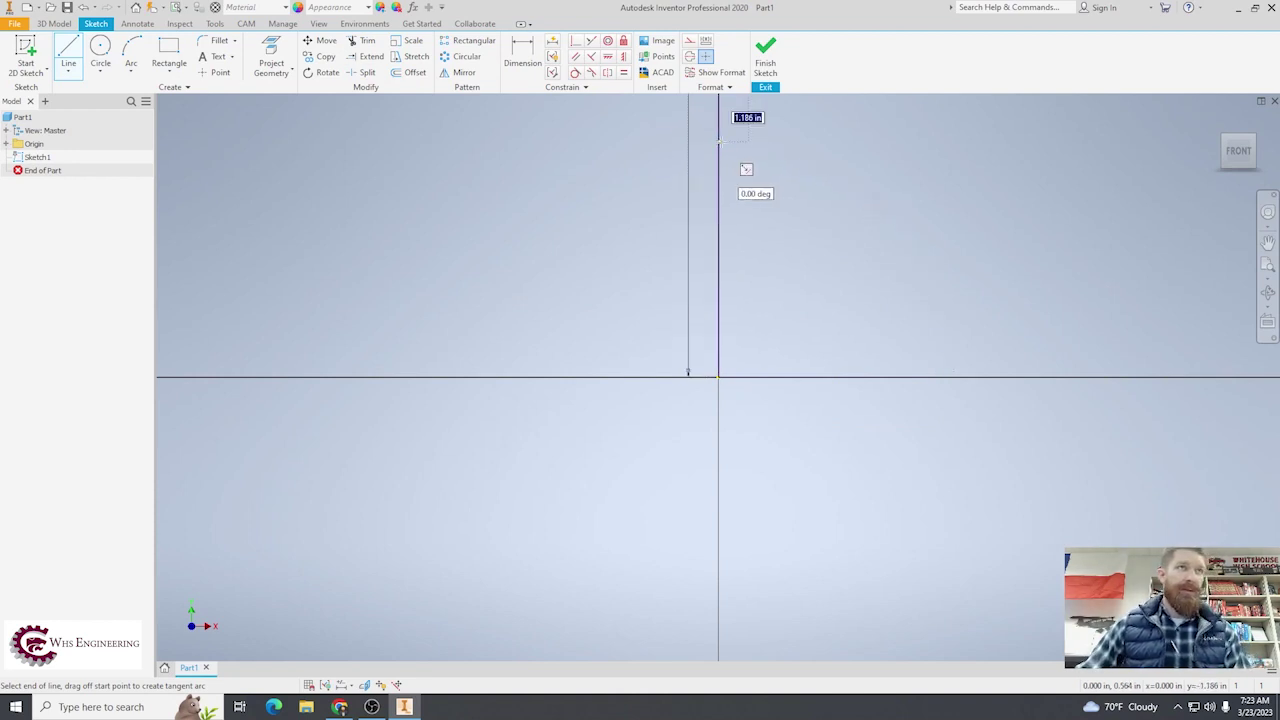
Continue the outline from the line's upper end with perpendicular segments 0.5 in to the right, 1 in down and 1 in to the right
scroll(731, 150, up, 8)
scroll(728, 160, down, 5)
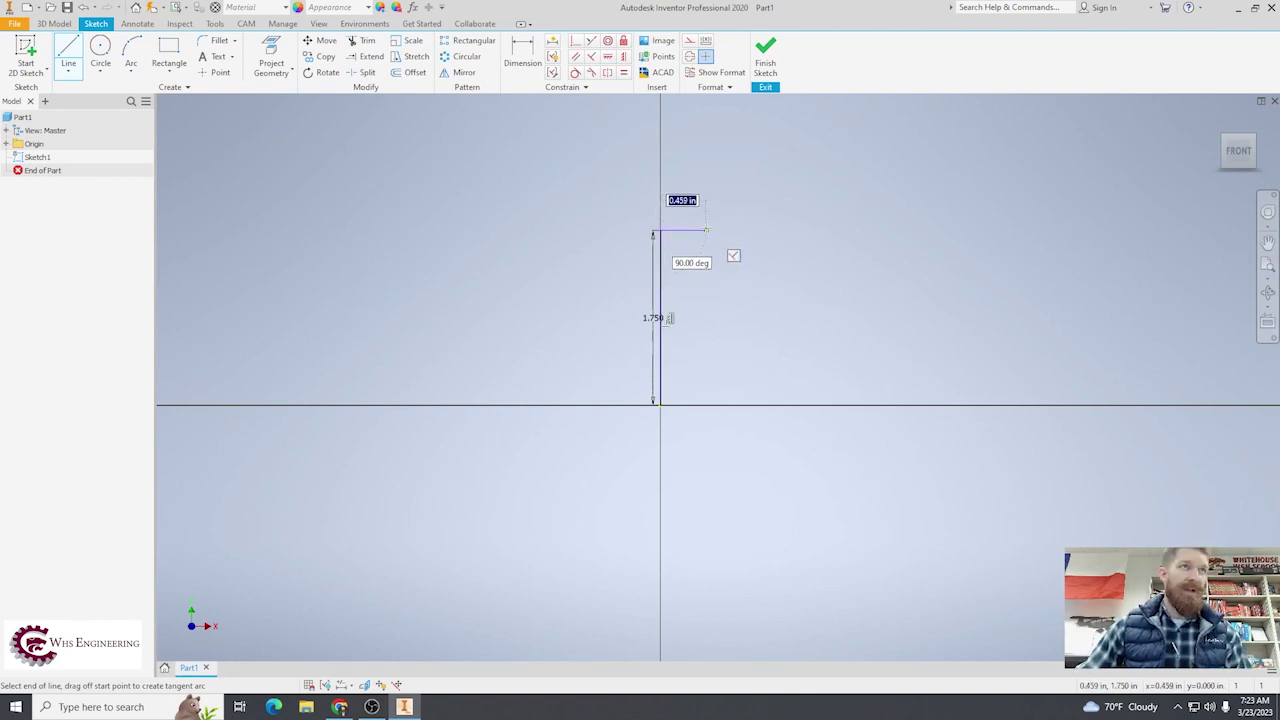
text(0.5)
key(Return)
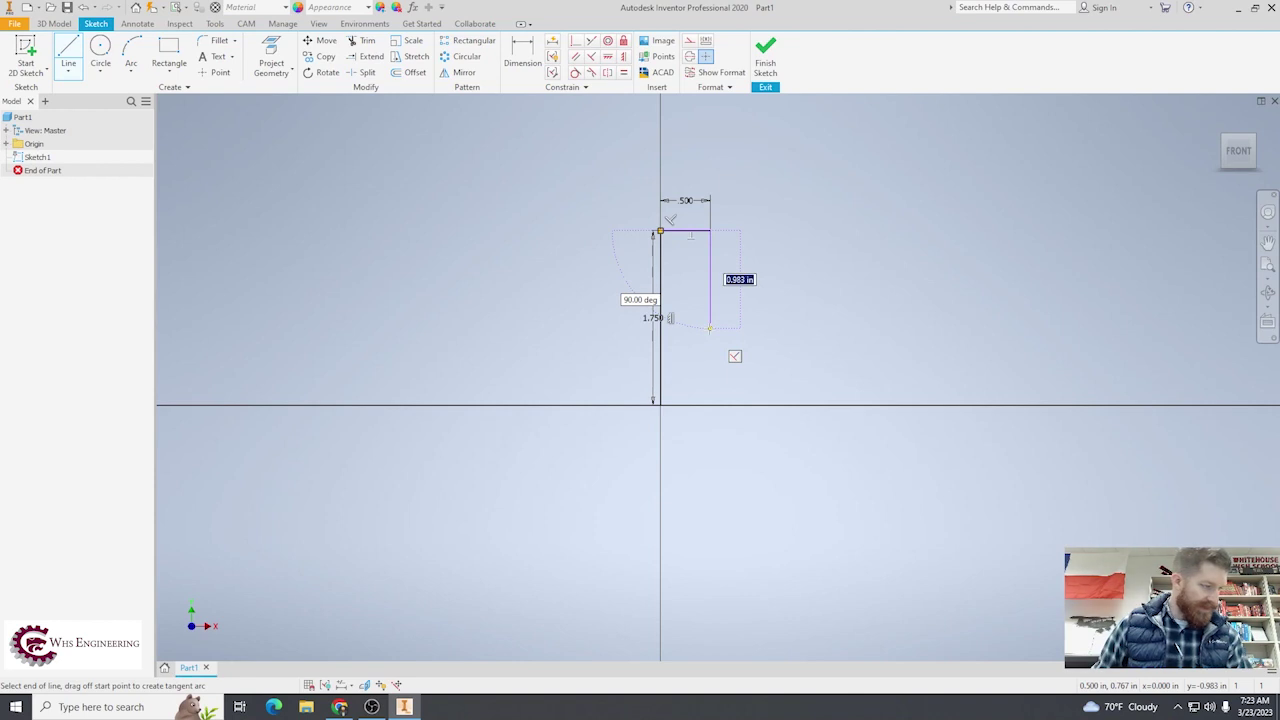
text(1)
key(Return)
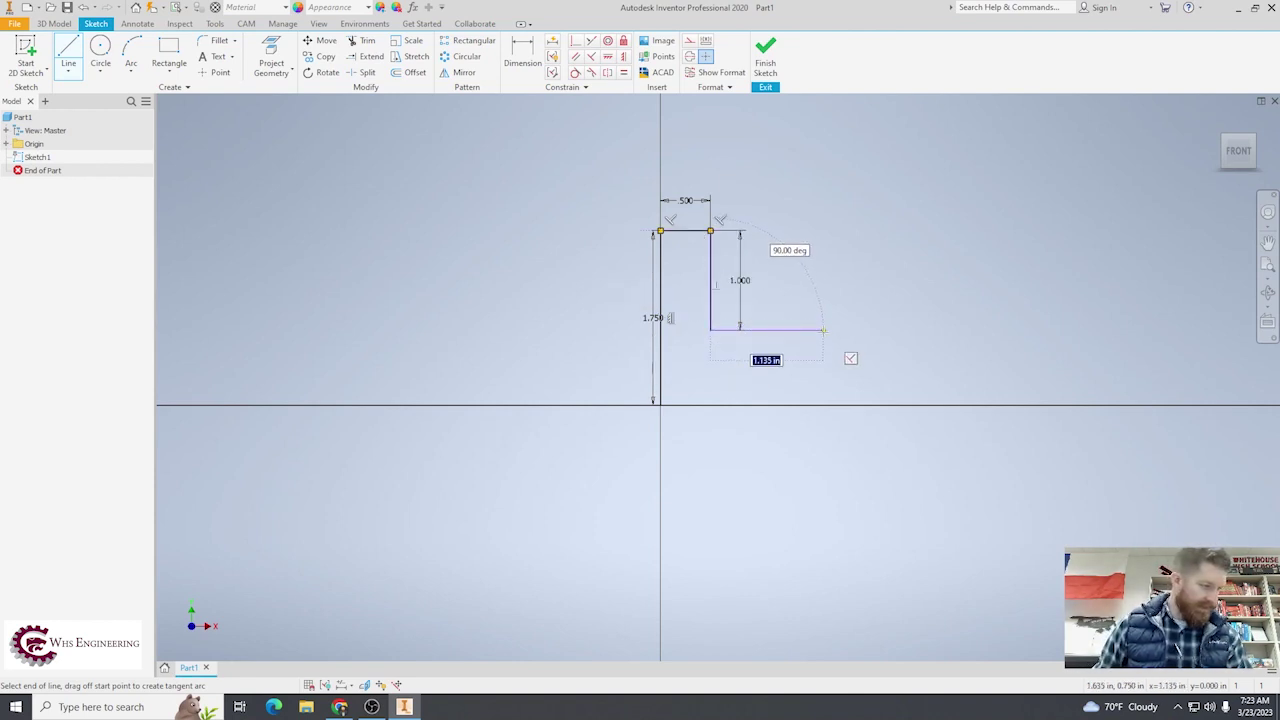
text(1)
key(Return)
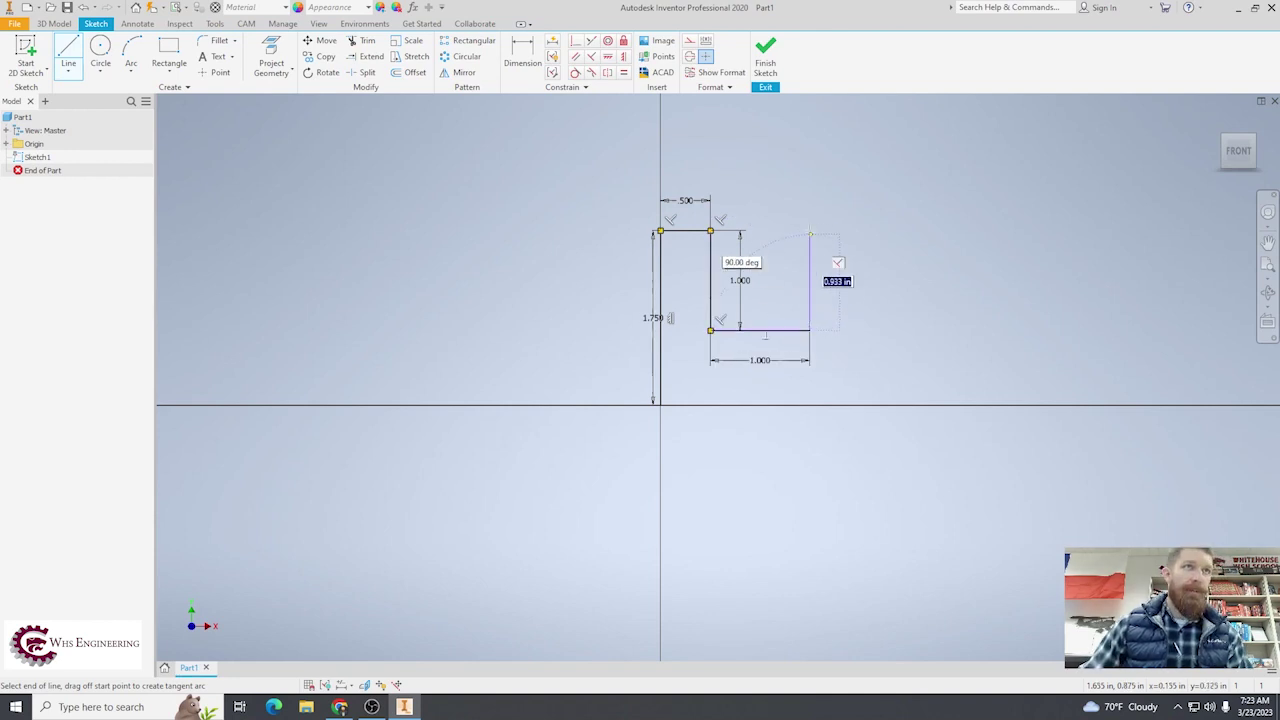
Continue the outline up to the height of the first upper edge, 0.5 in to the right and 1.25 in down
click(810, 230)
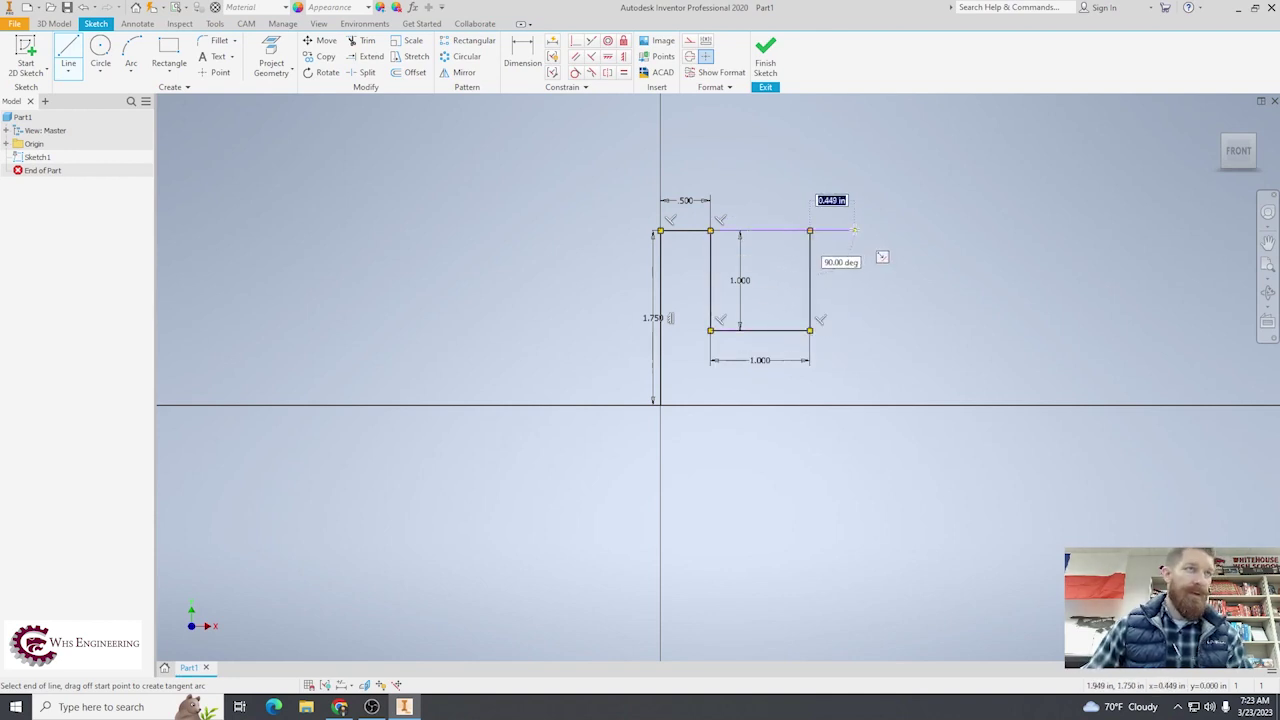
key(BackSpace)
text(.5)
key(Return)
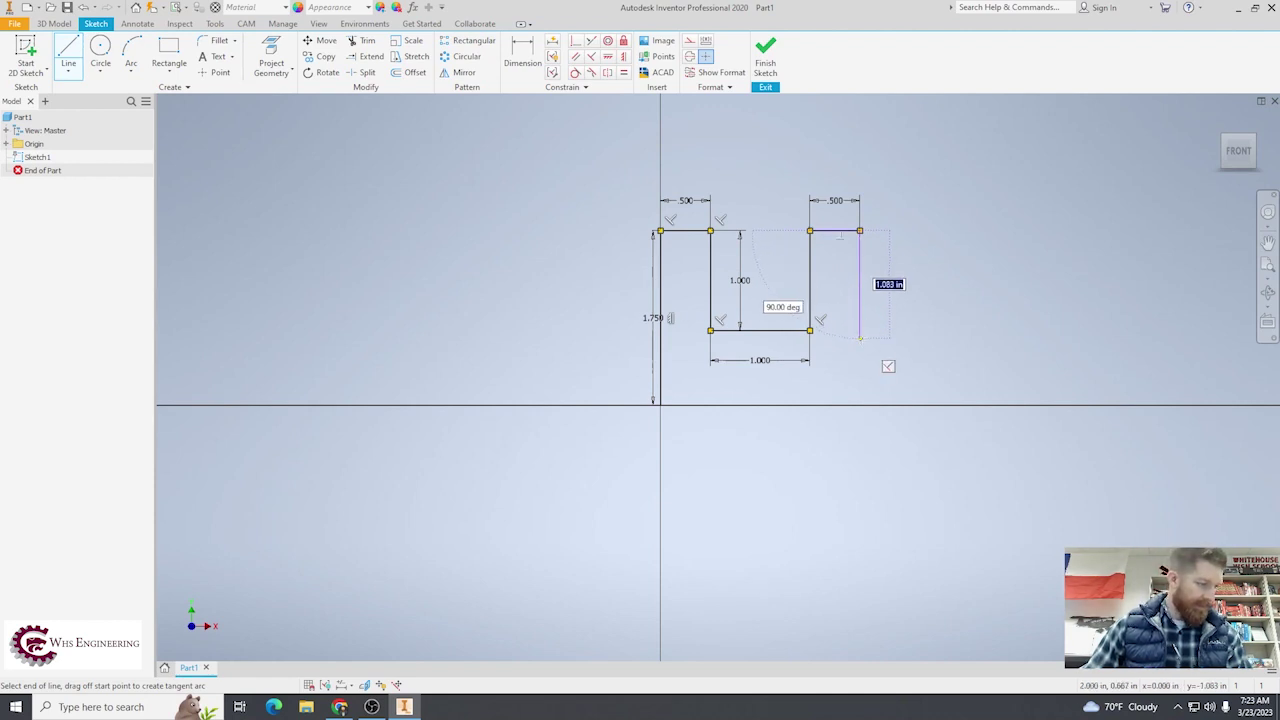
key(BackSpace)
text(1.25)
key(Return)
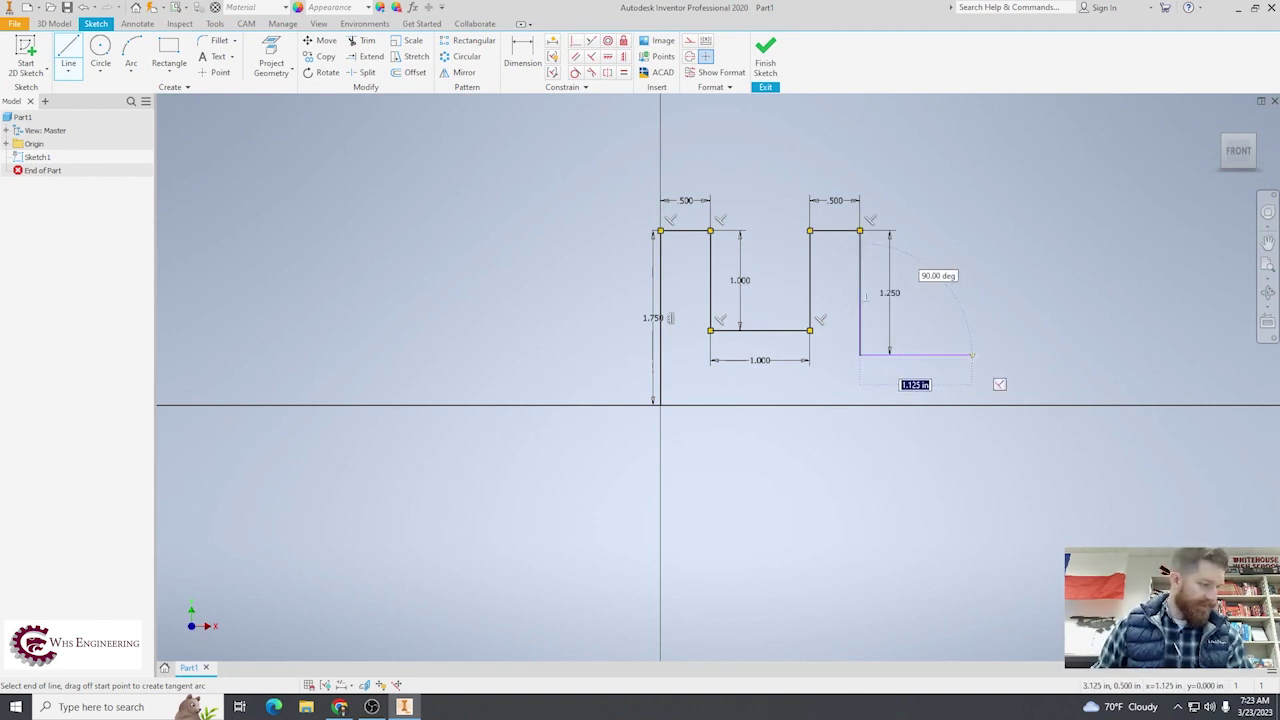
Draw a 1.25 in segment to the right and close the profile down to the horizontal axis and back to the origin
text(1.25)
key(Return)
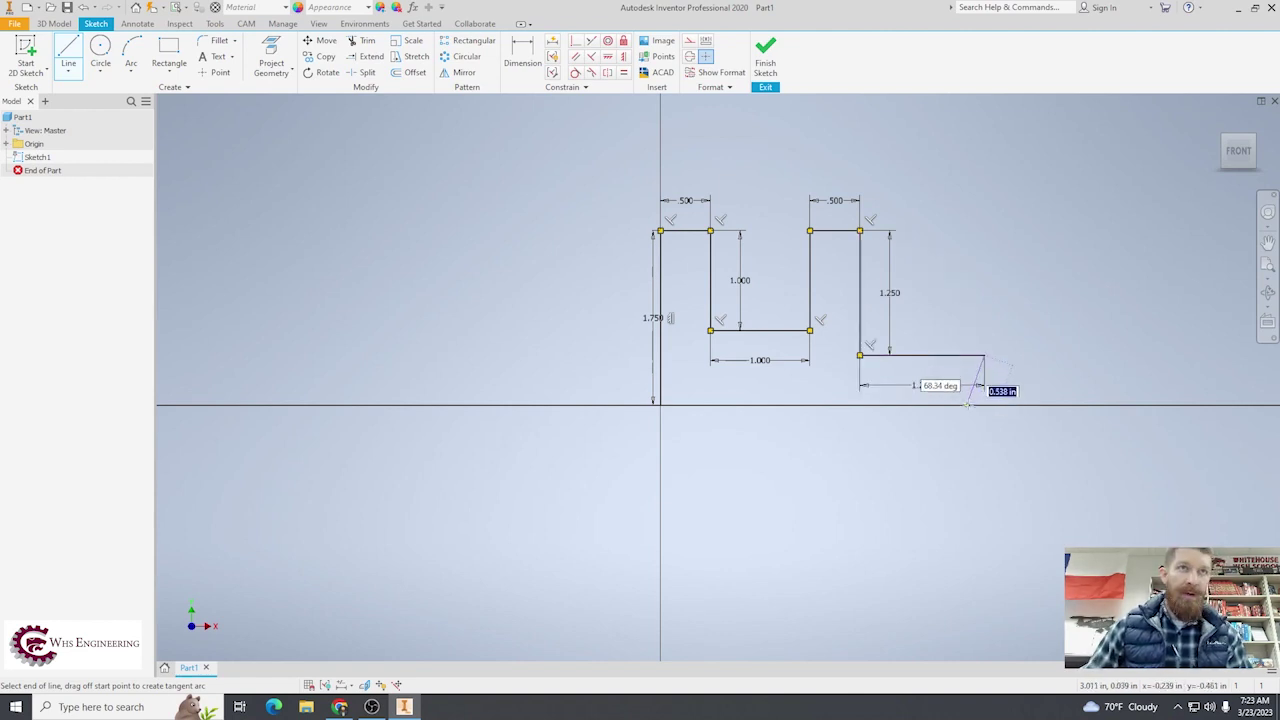
click(984, 405)
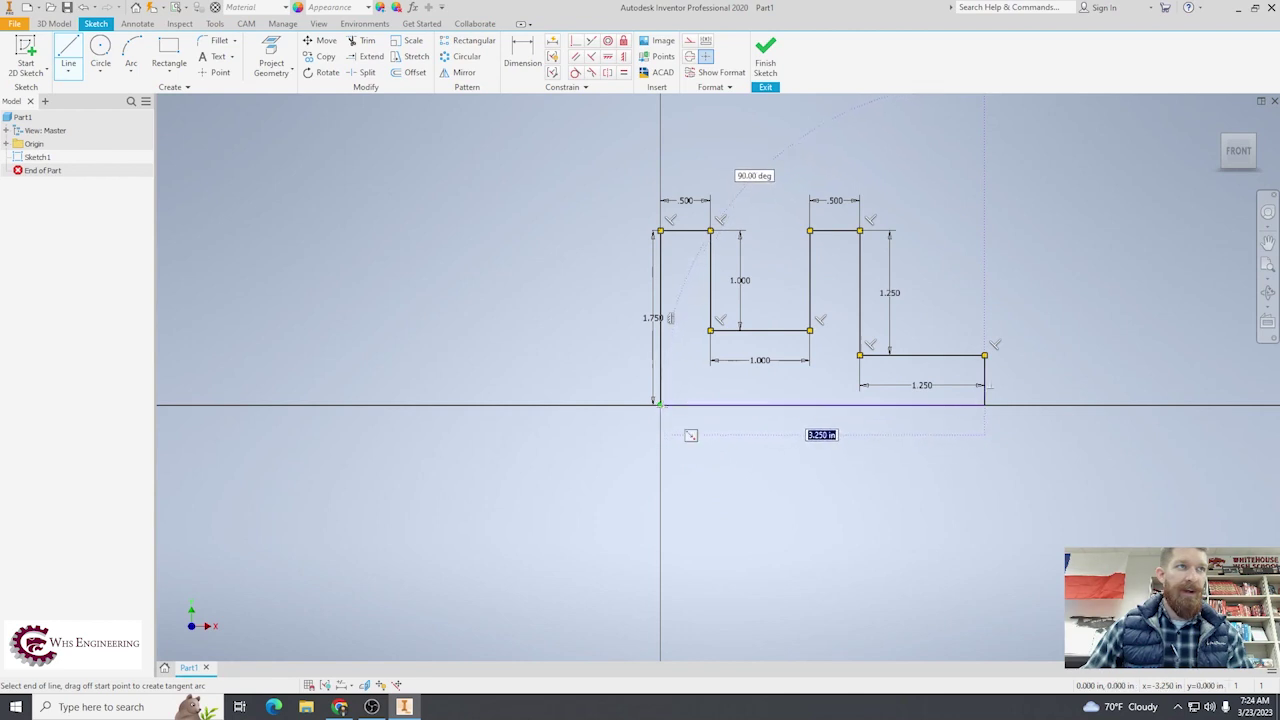
click(660, 404)
key(Escape)
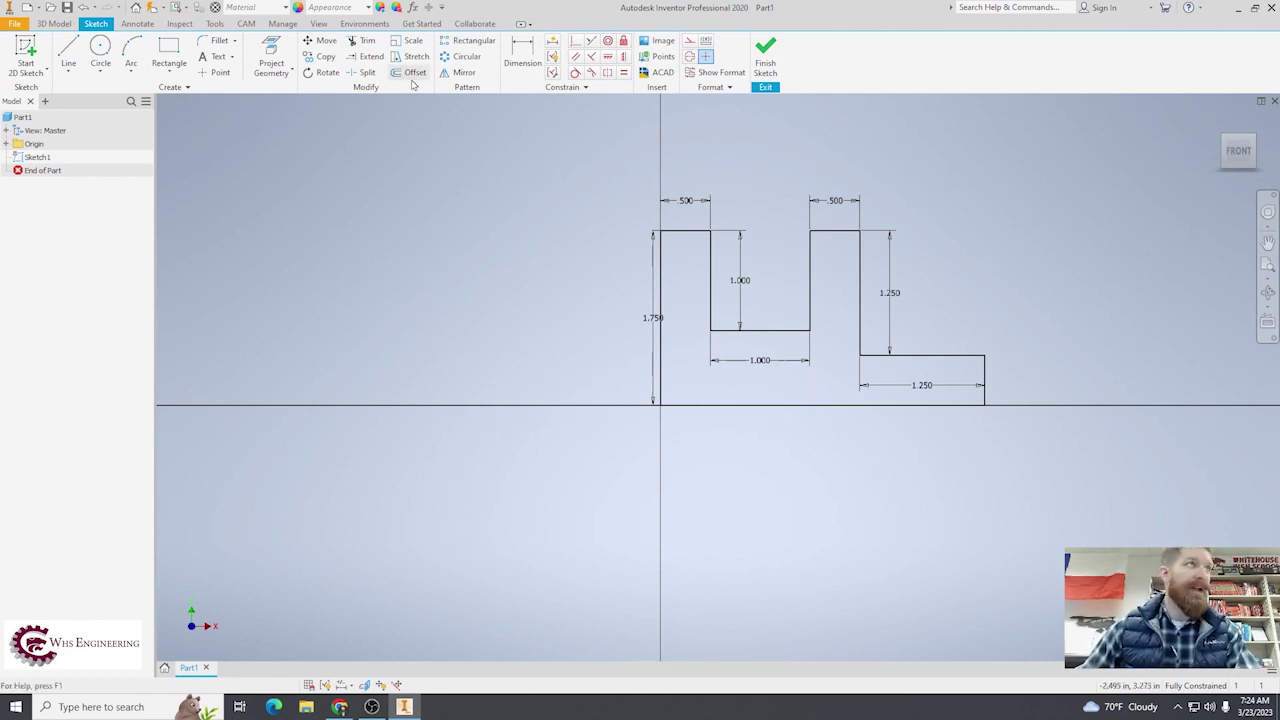
Fillet the inner corner between the two 1.25 in segments with a 0.25 in radius and finish the sketch
click(216, 42)
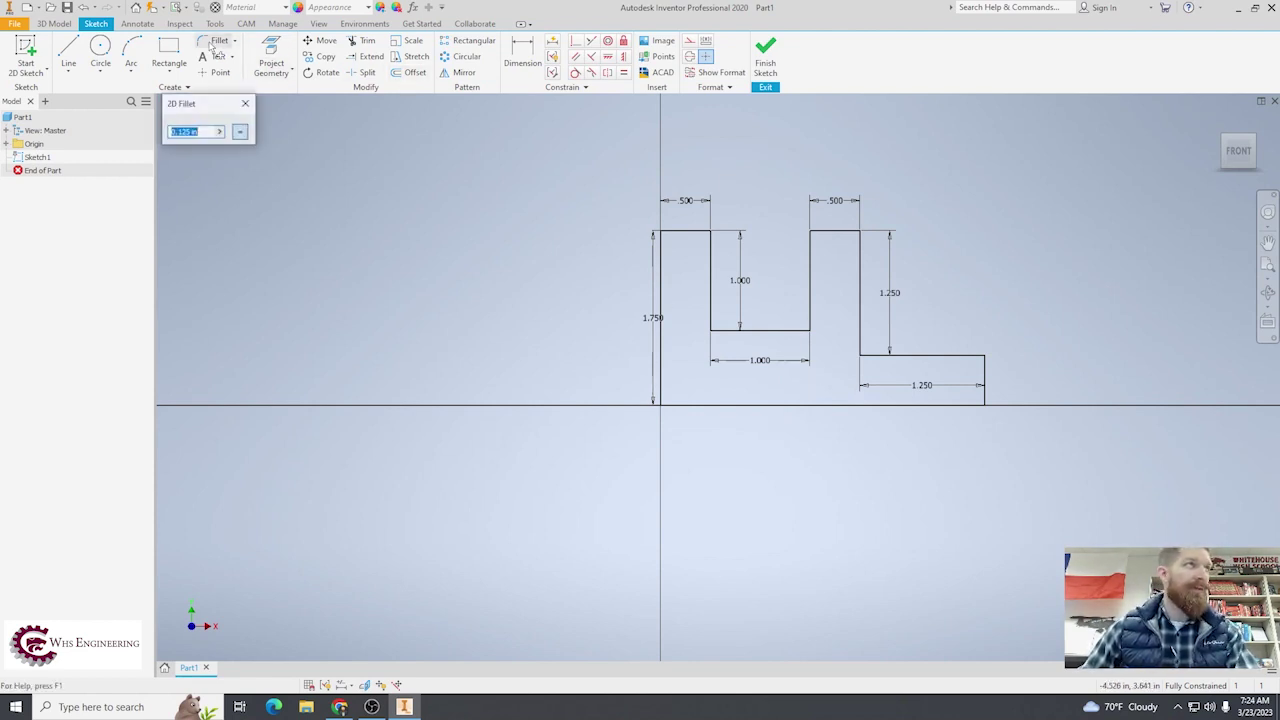
text(0)
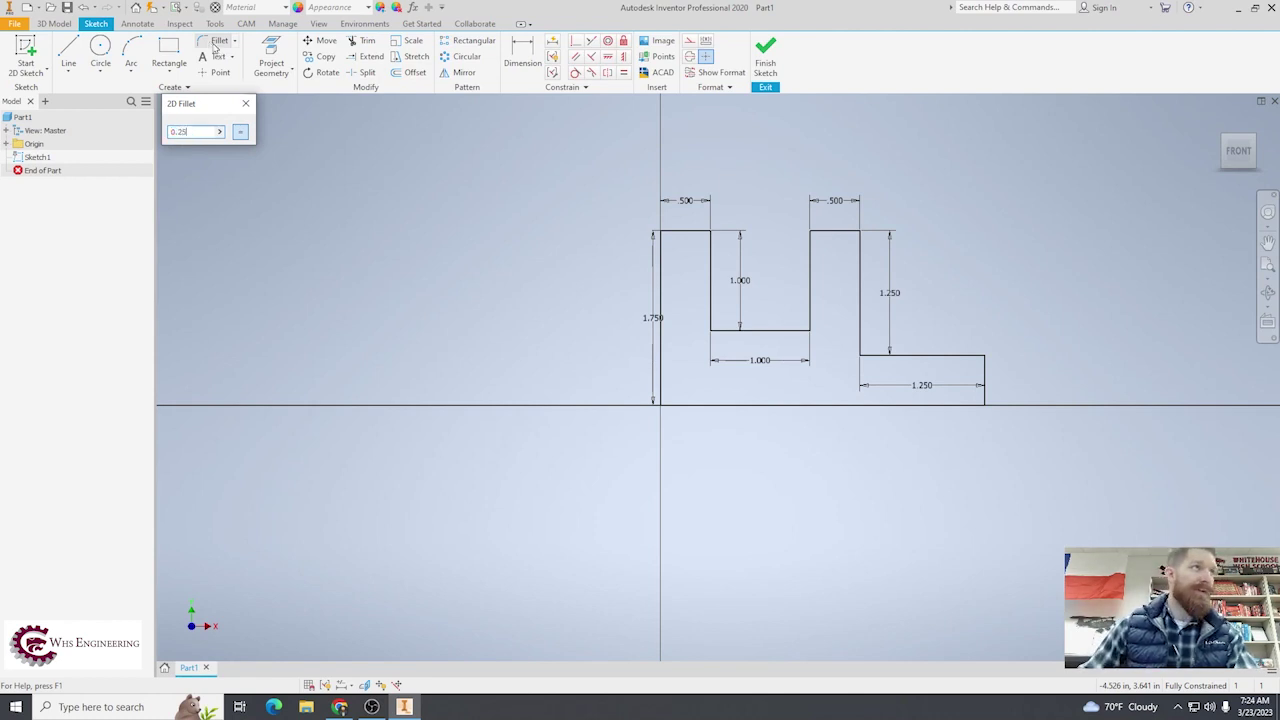
click(861, 356)
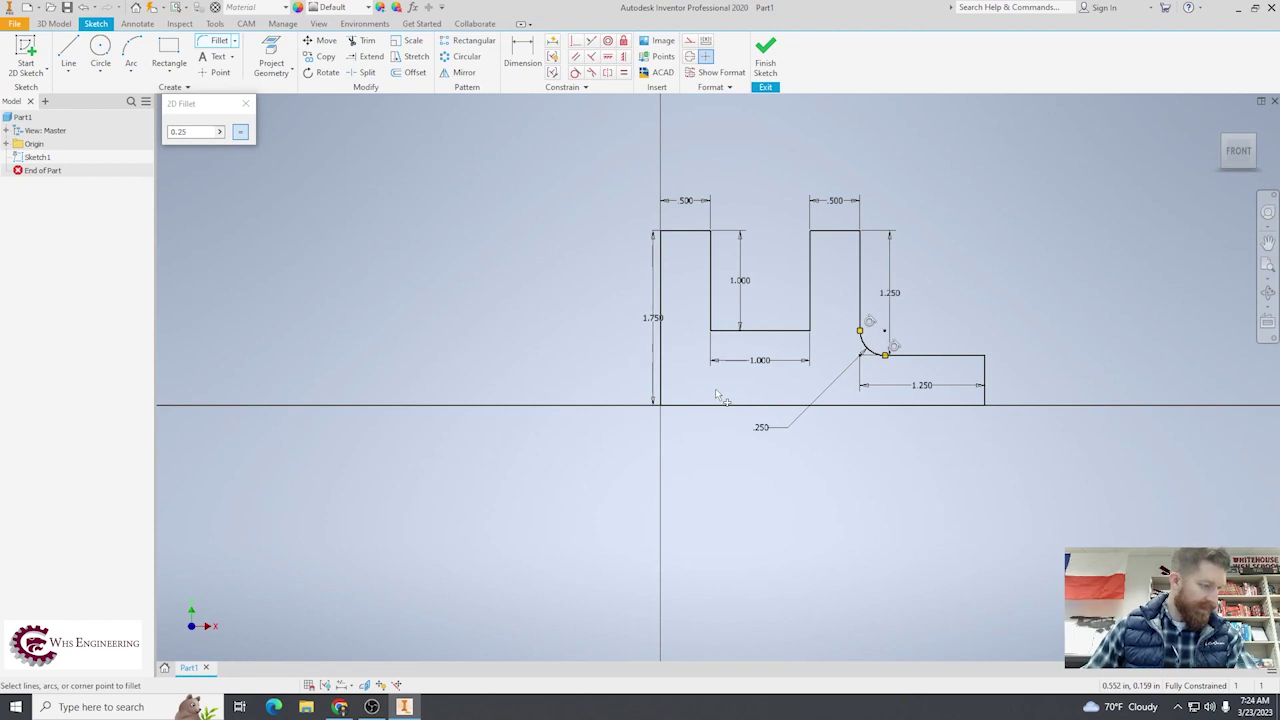
click(764, 55)
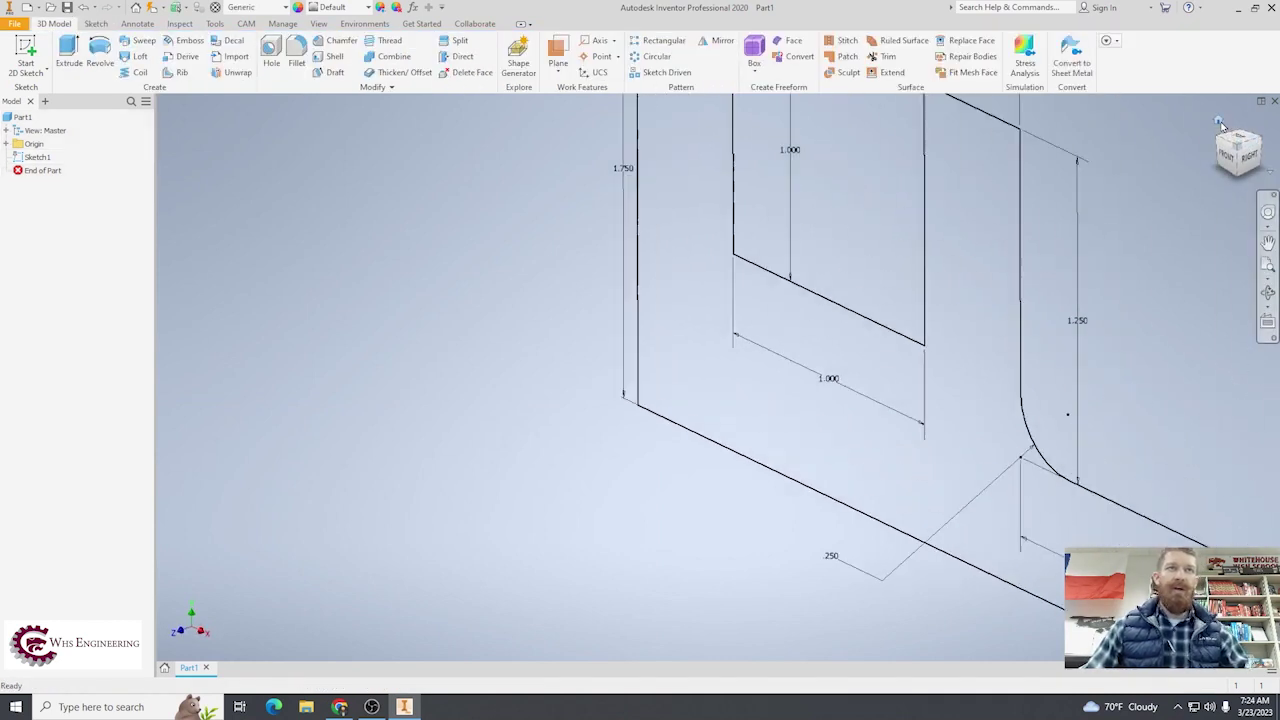
Extrude the profile 2.5 in symmetrically about the sketch plane
click(1220, 122)
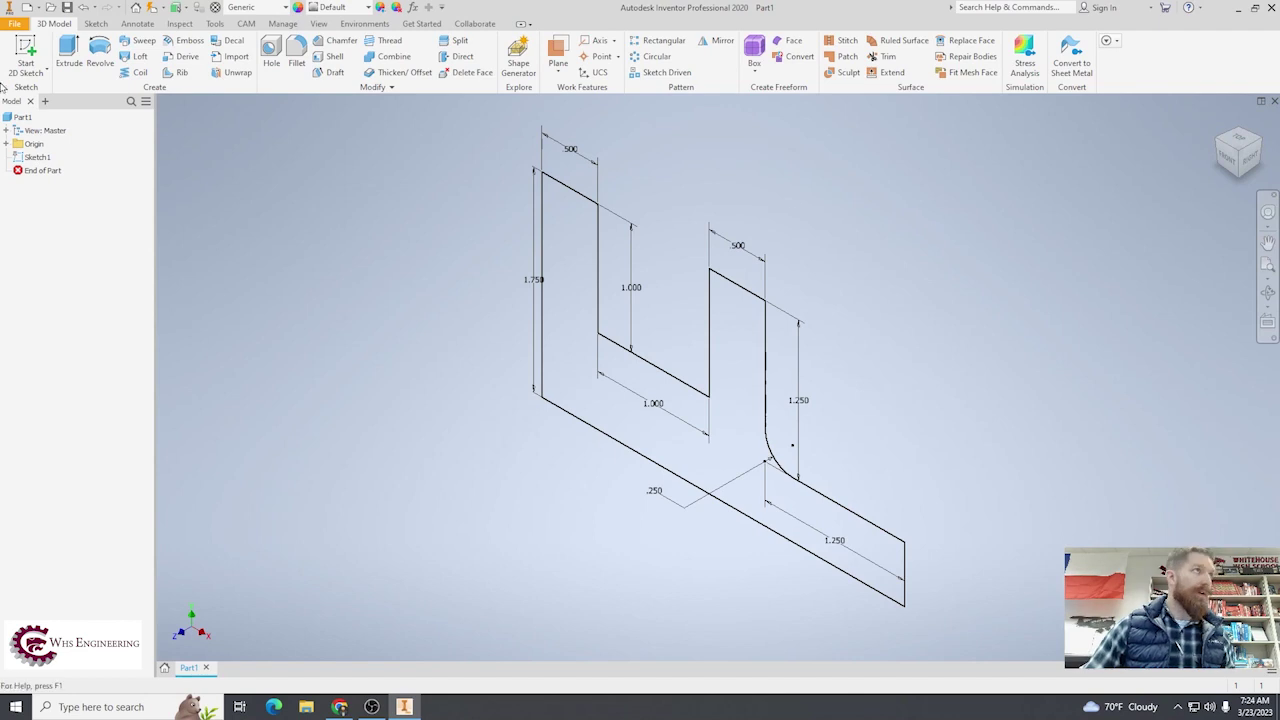
click(68, 55)
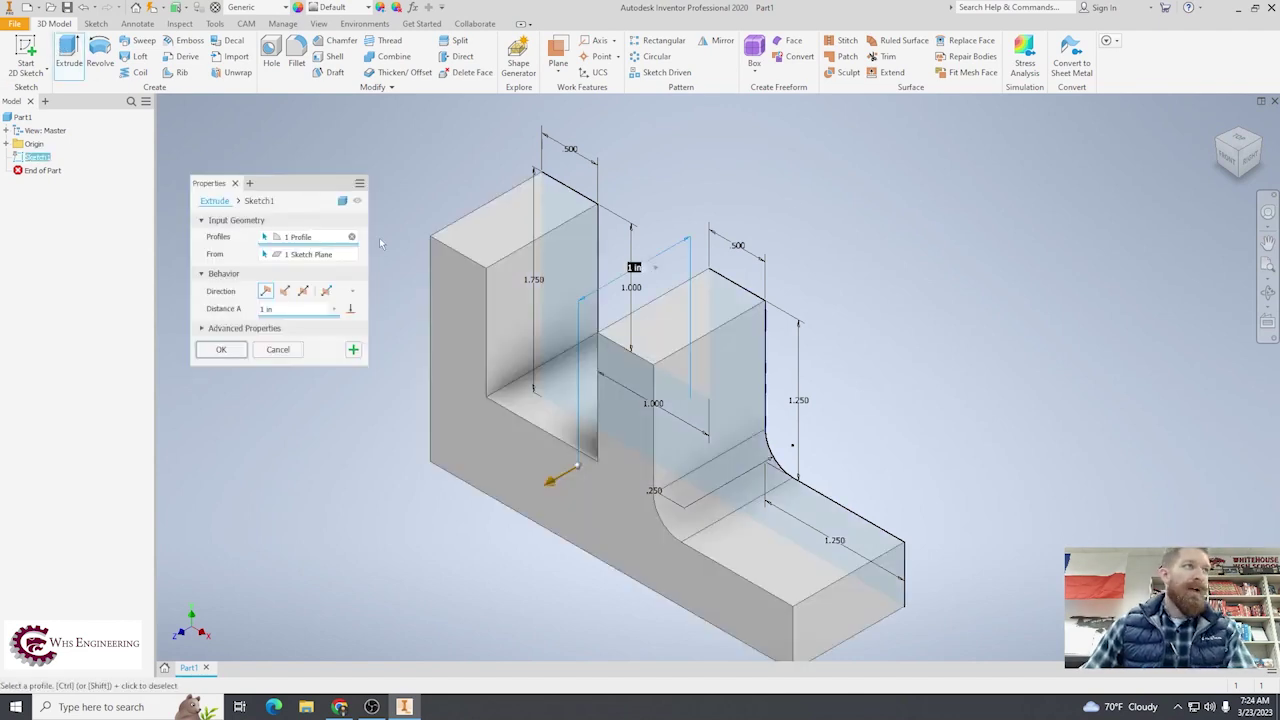
click(303, 290)
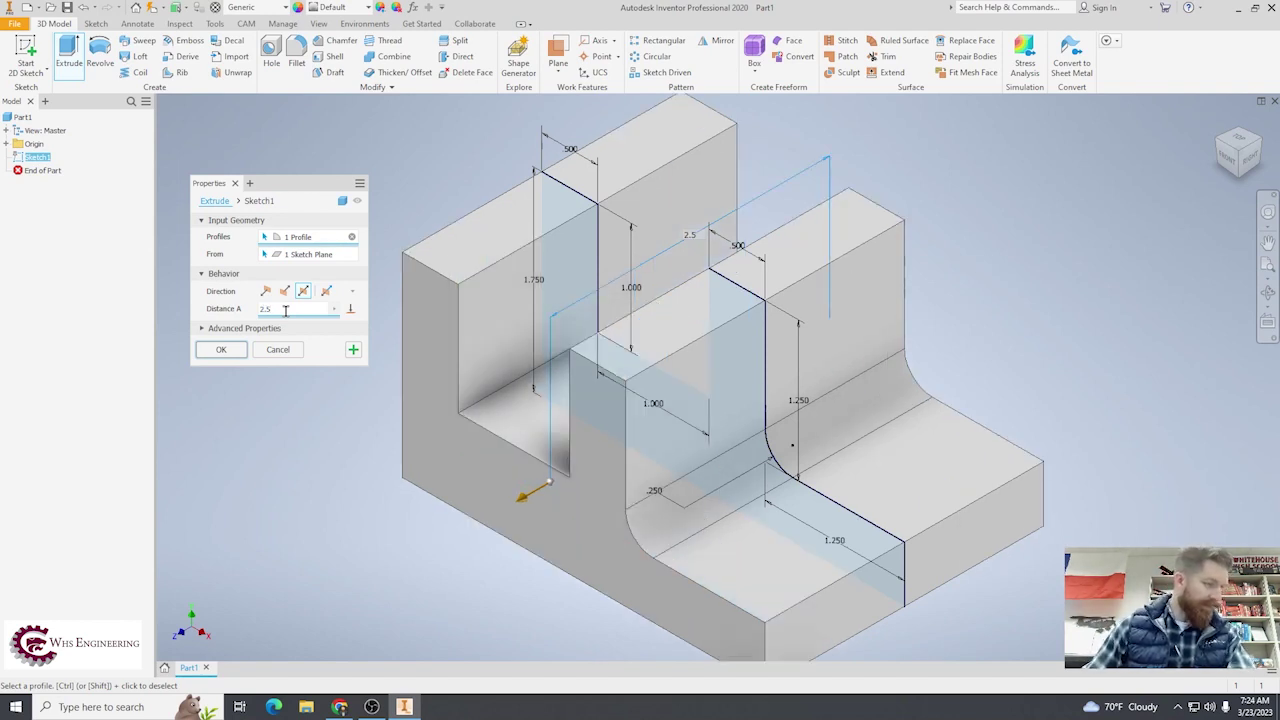
click(221, 349)
scroll(318, 302, down, 3)
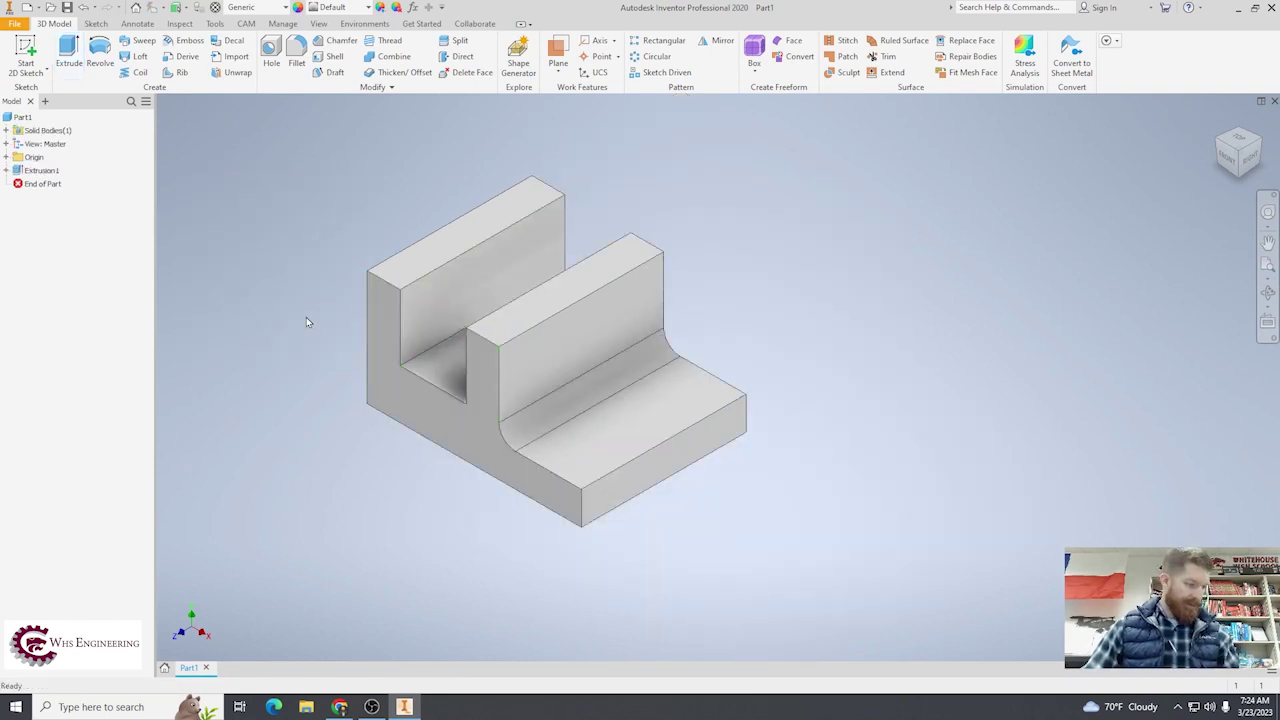
Start a sketch on the lower step's top face and draw a 2.5 in diameter circle centred on its outer edge's midpoint
click(25, 52)
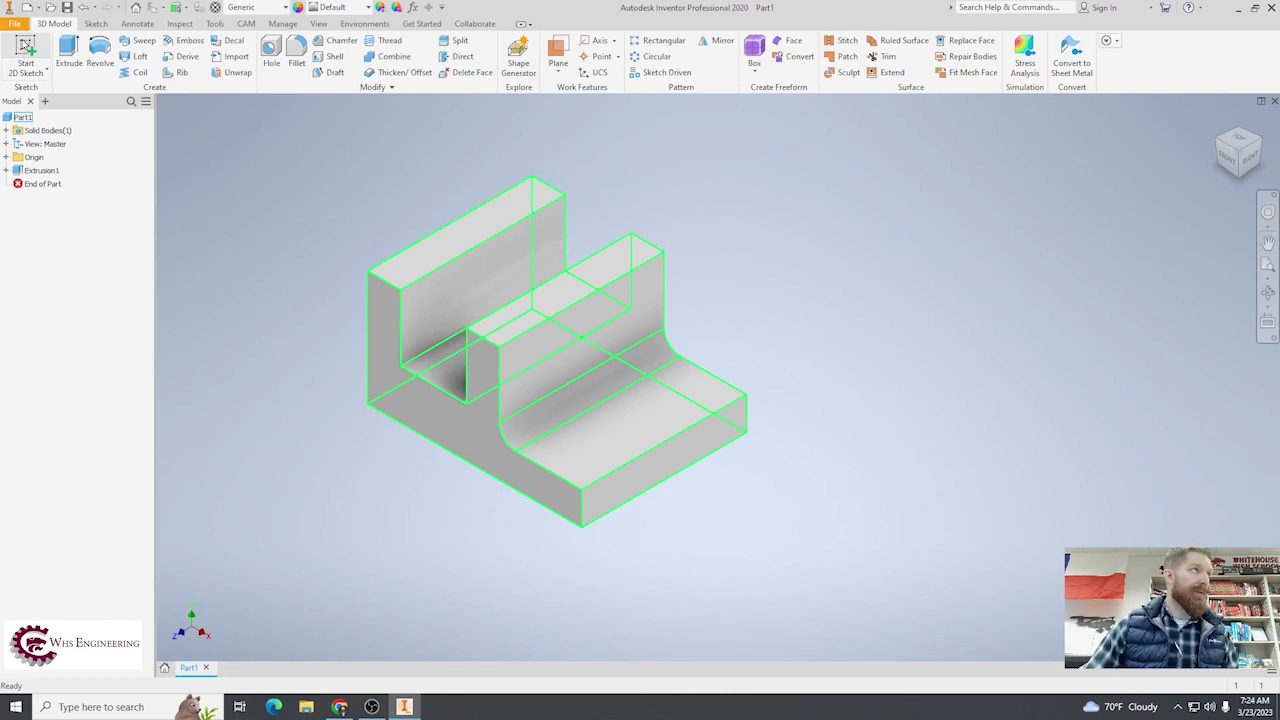
click(645, 429)
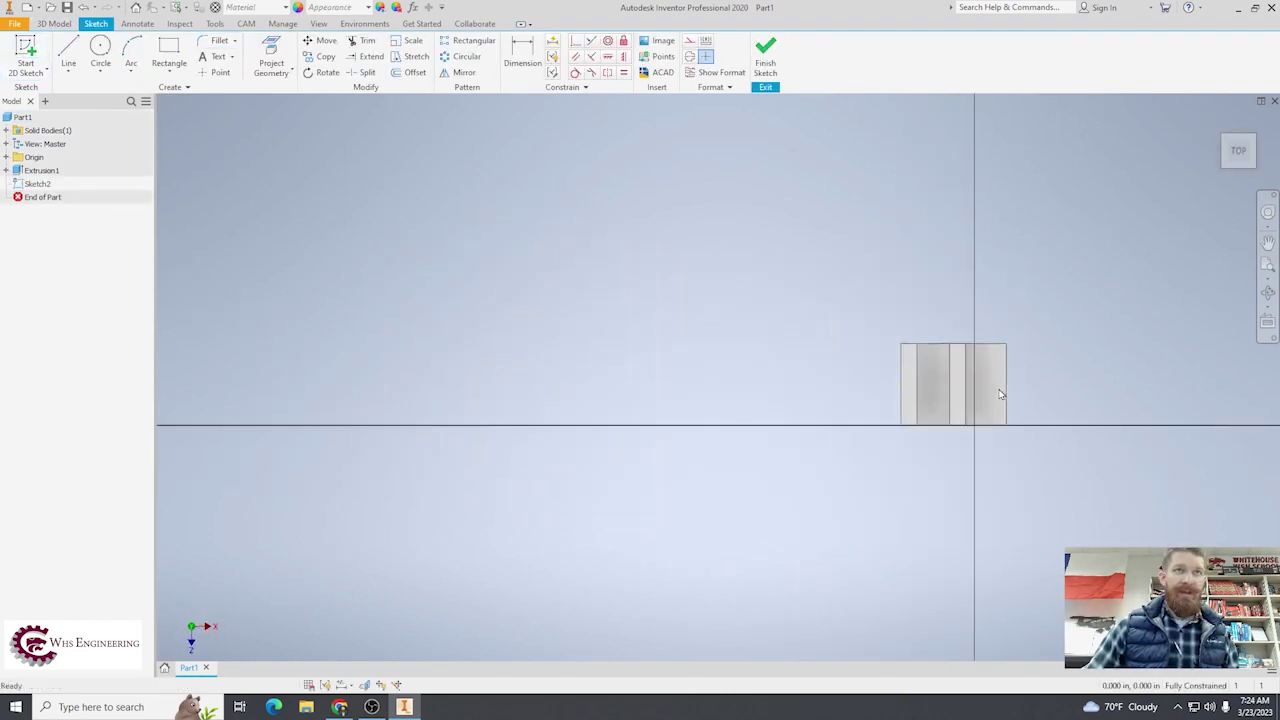
click(100, 50)
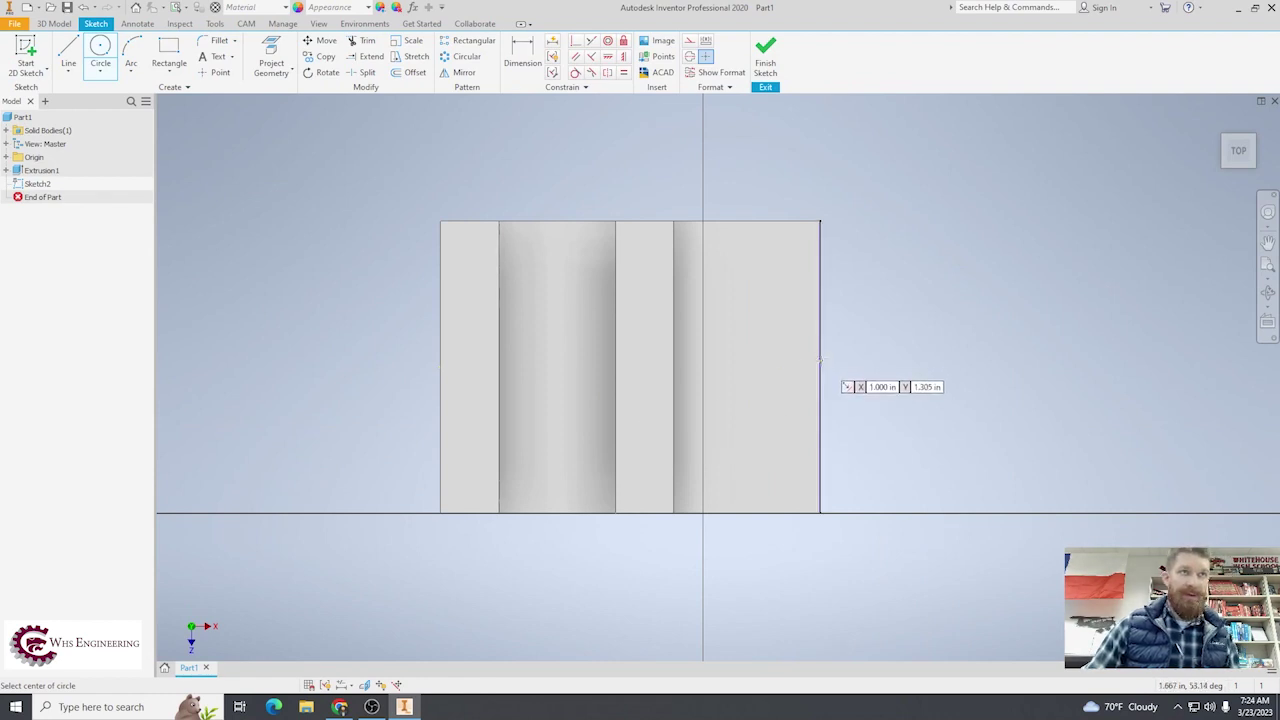
text(2.5)
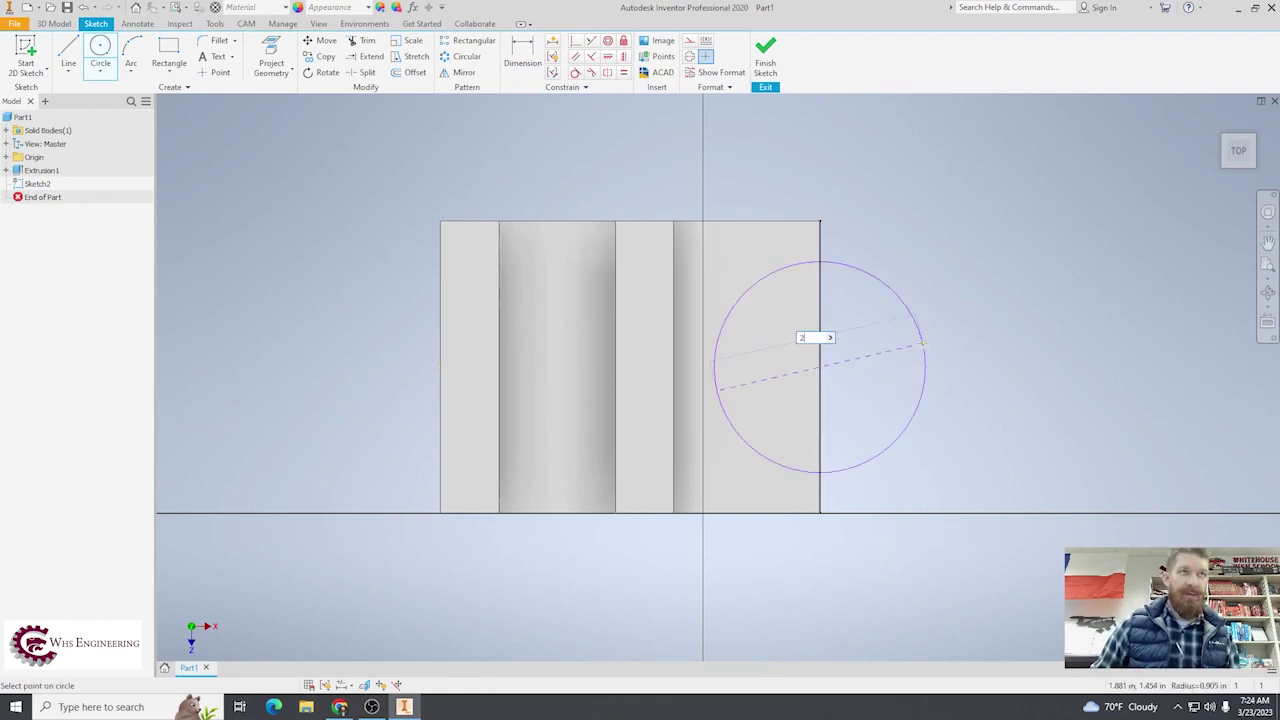
key(Return)
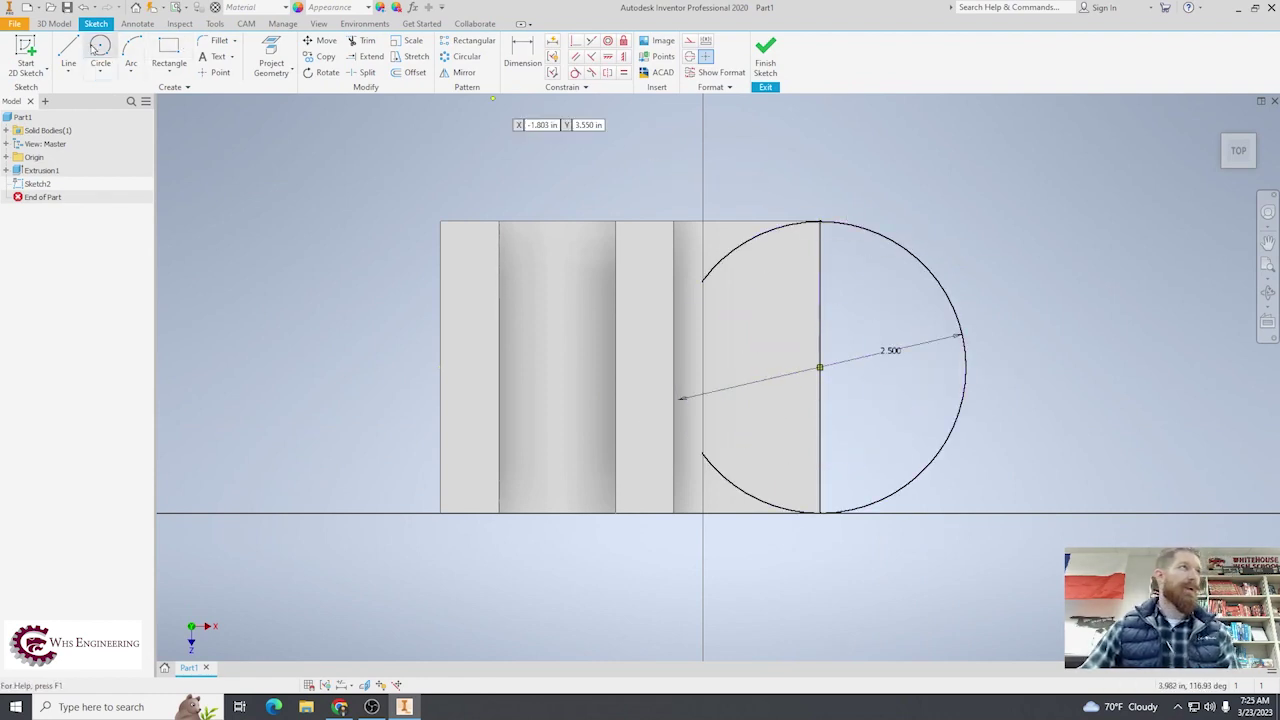
Draw a line across the circle along the block's outer edge, from corner to corner, and finish the sketch
click(68, 52)
click(818, 221)
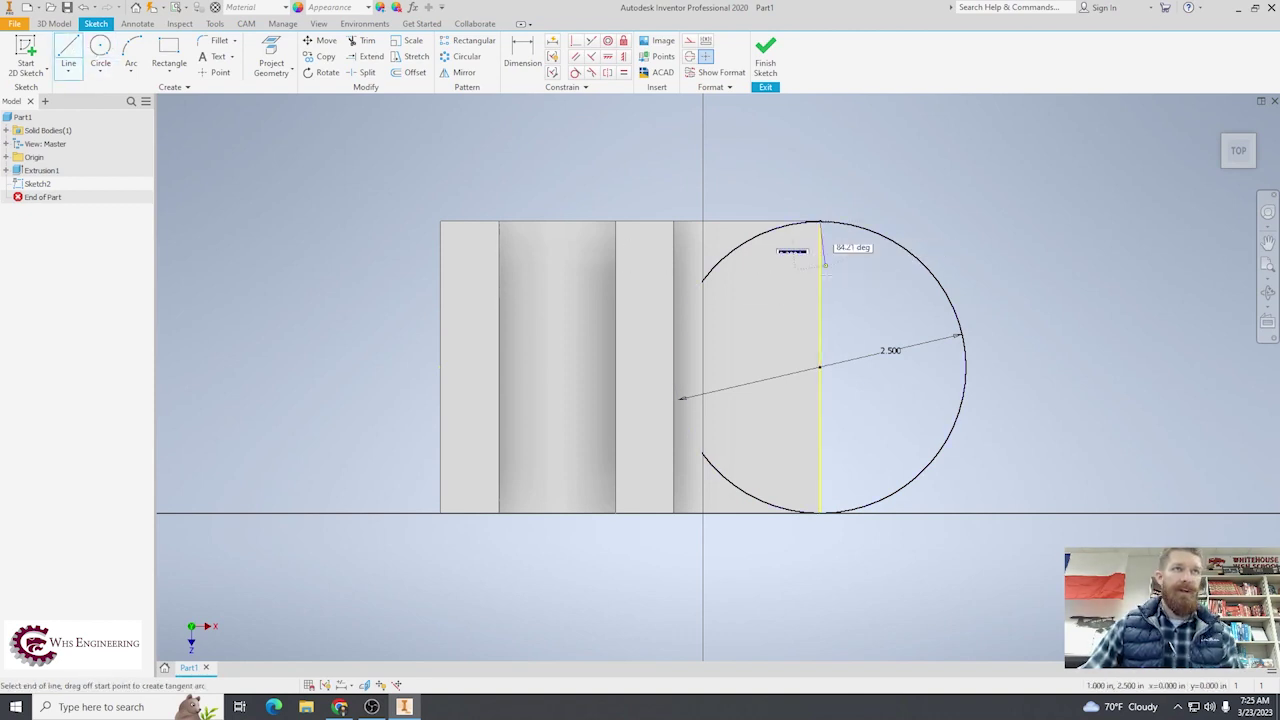
click(820, 512)
key(Escape)
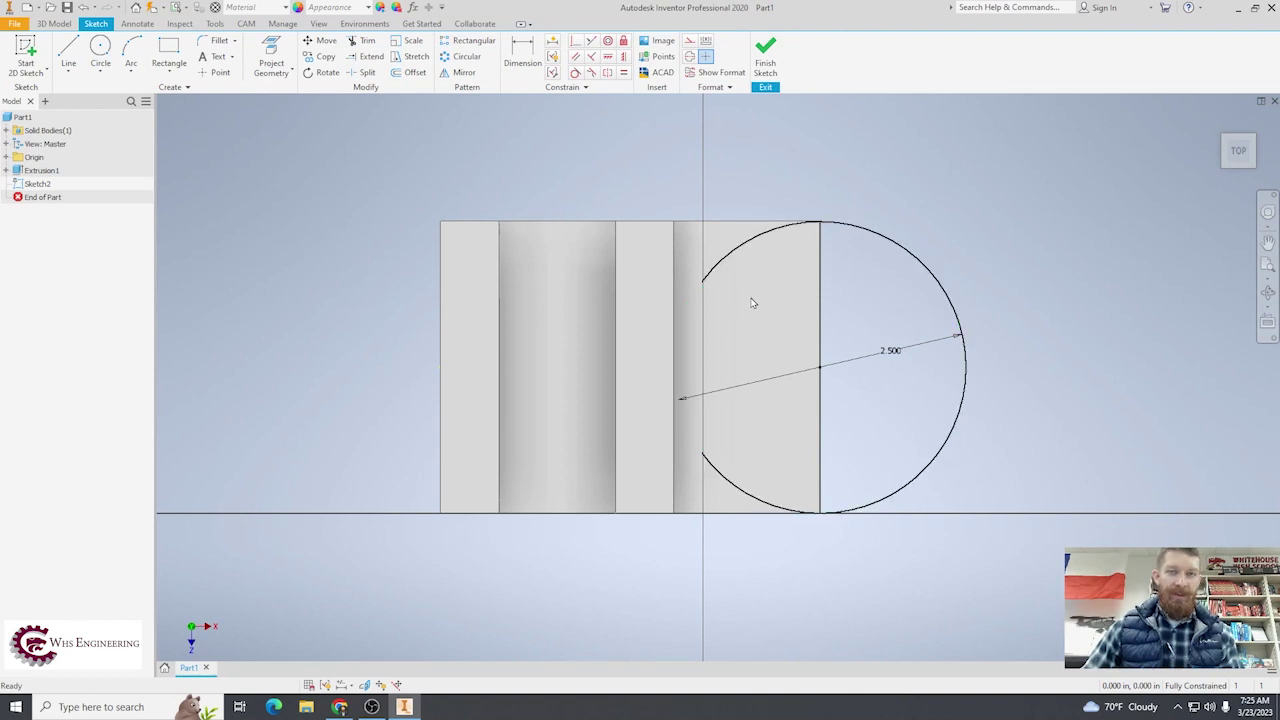
click(765, 52)
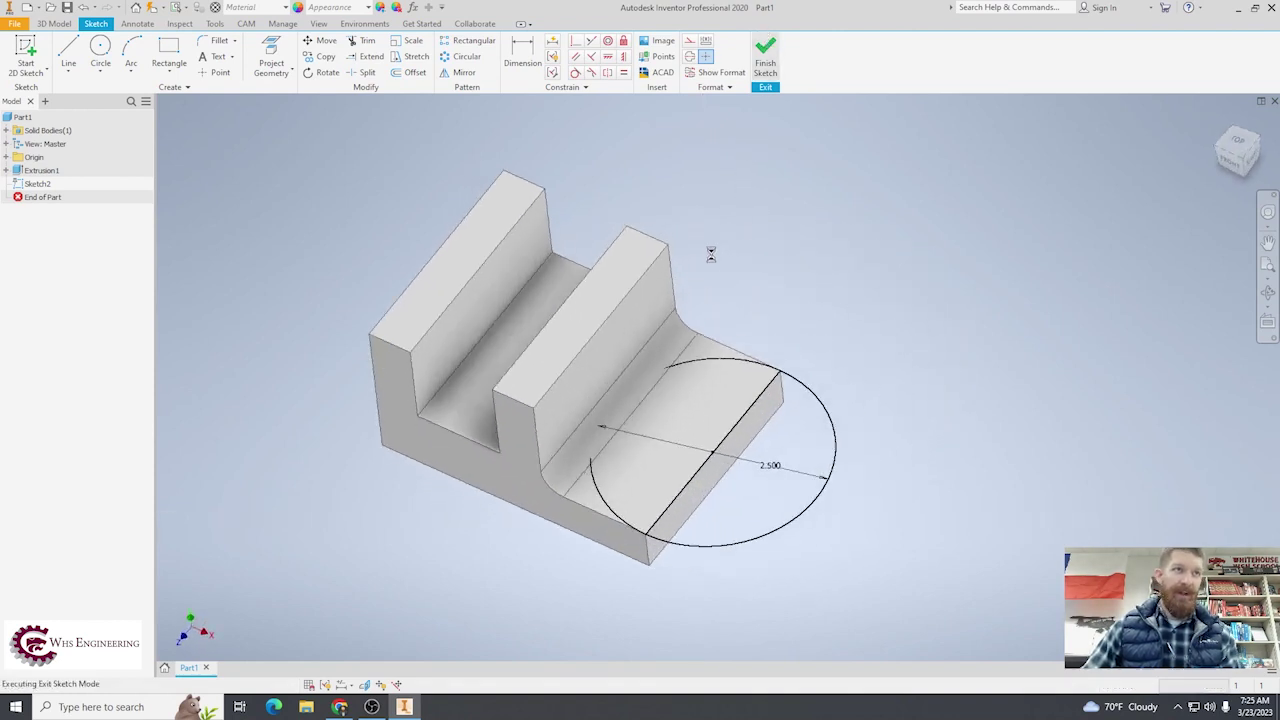
Extrude the outer half circle downward to the block's bottom face, joining it to the body
click(69, 50)
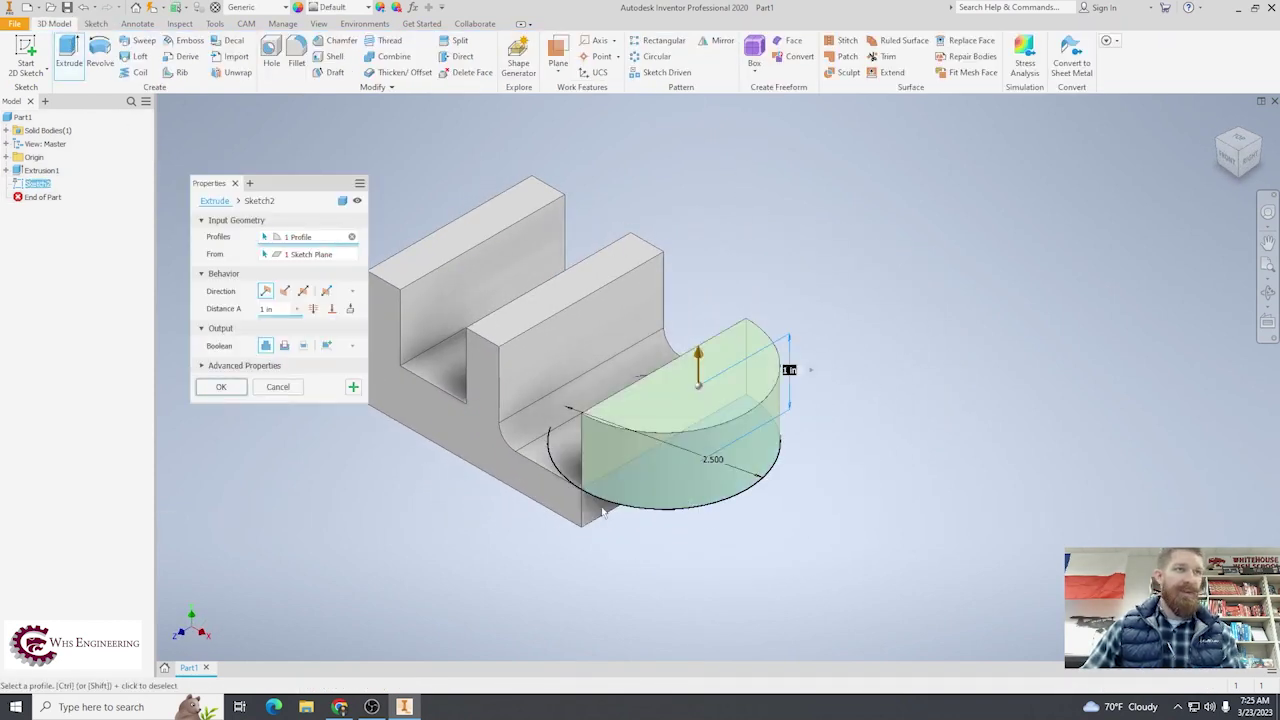
click(284, 290)
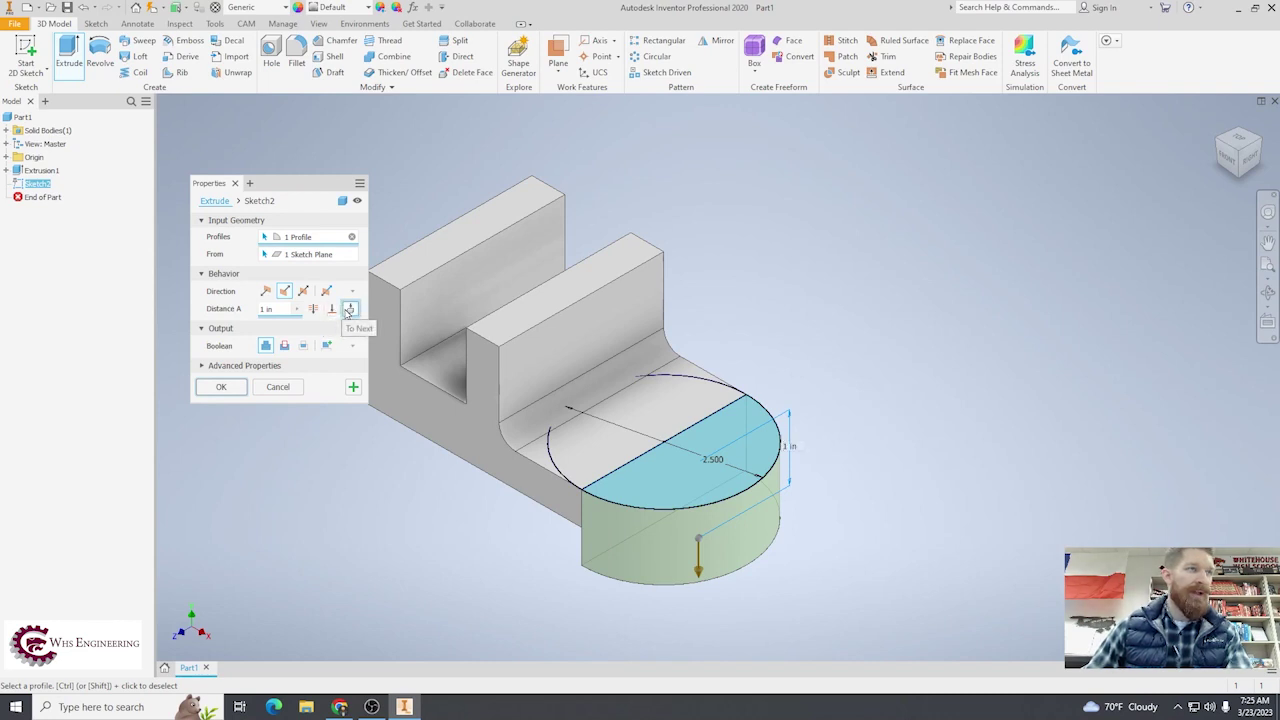
click(349, 309)
click(331, 308)
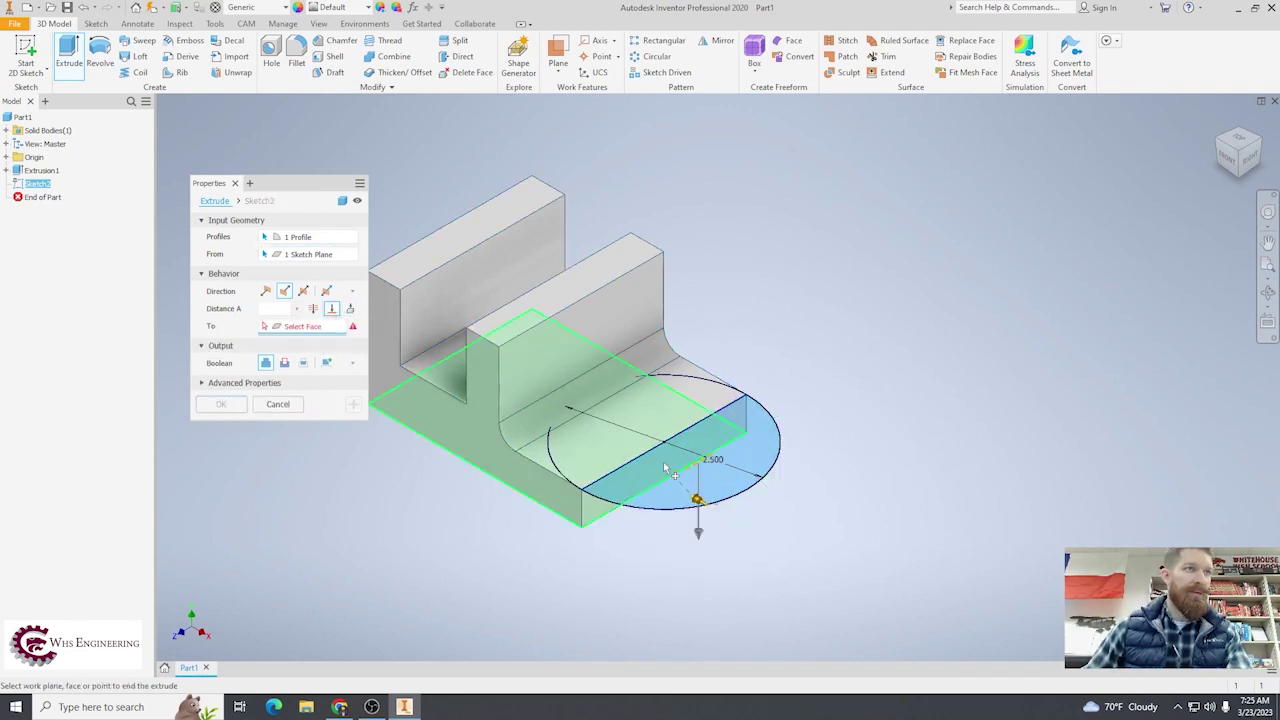
middle_drag(622, 514, 639, 432)
shift+middle_drag(957, 338, 960, 311)
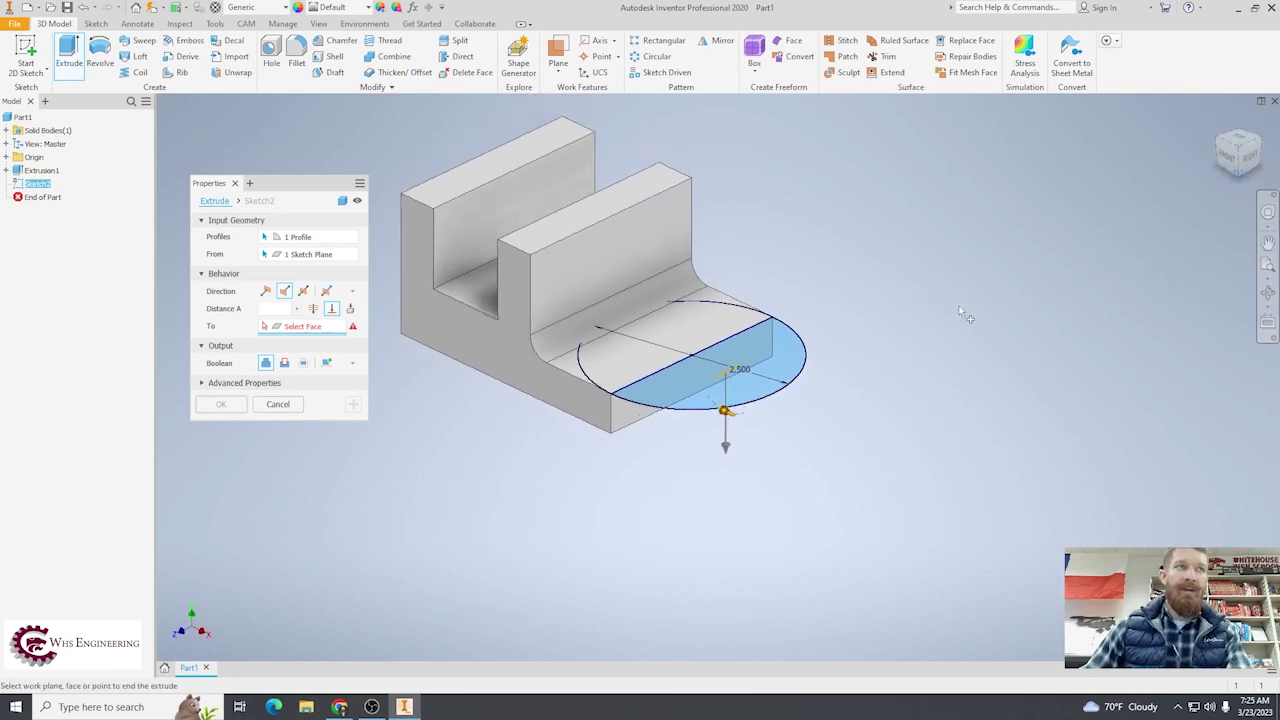
click(706, 421)
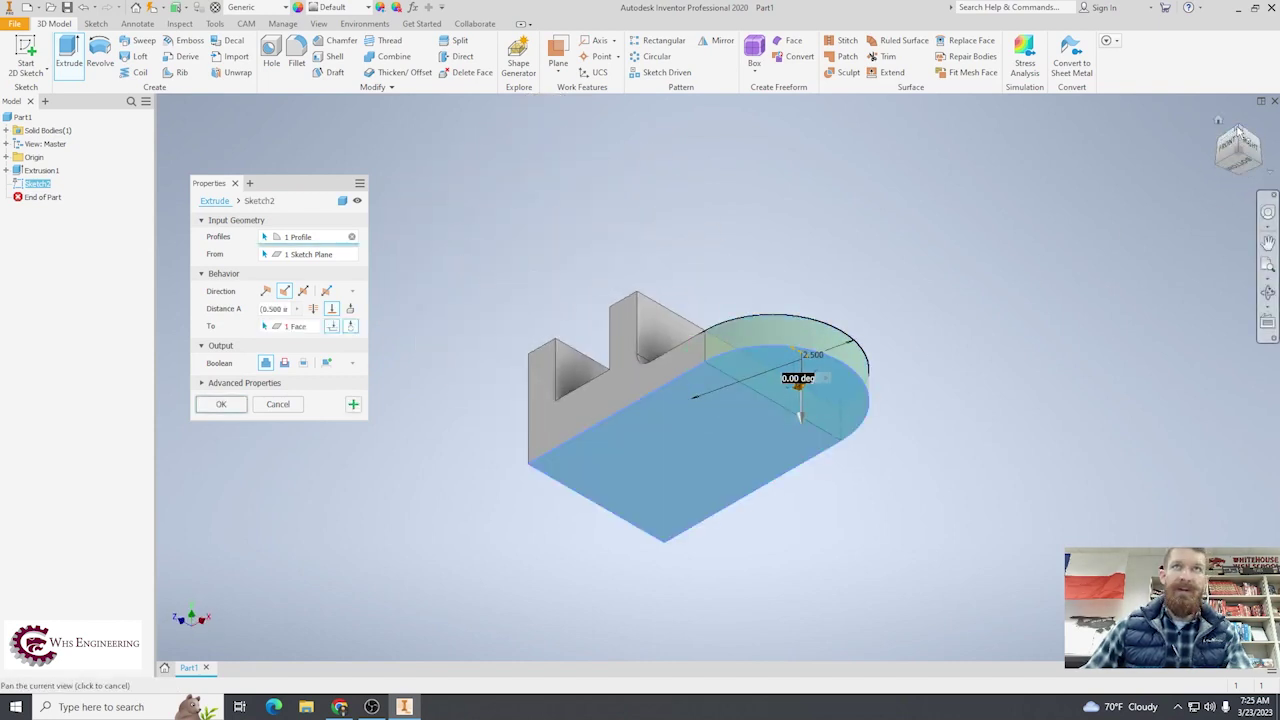
click(1218, 120)
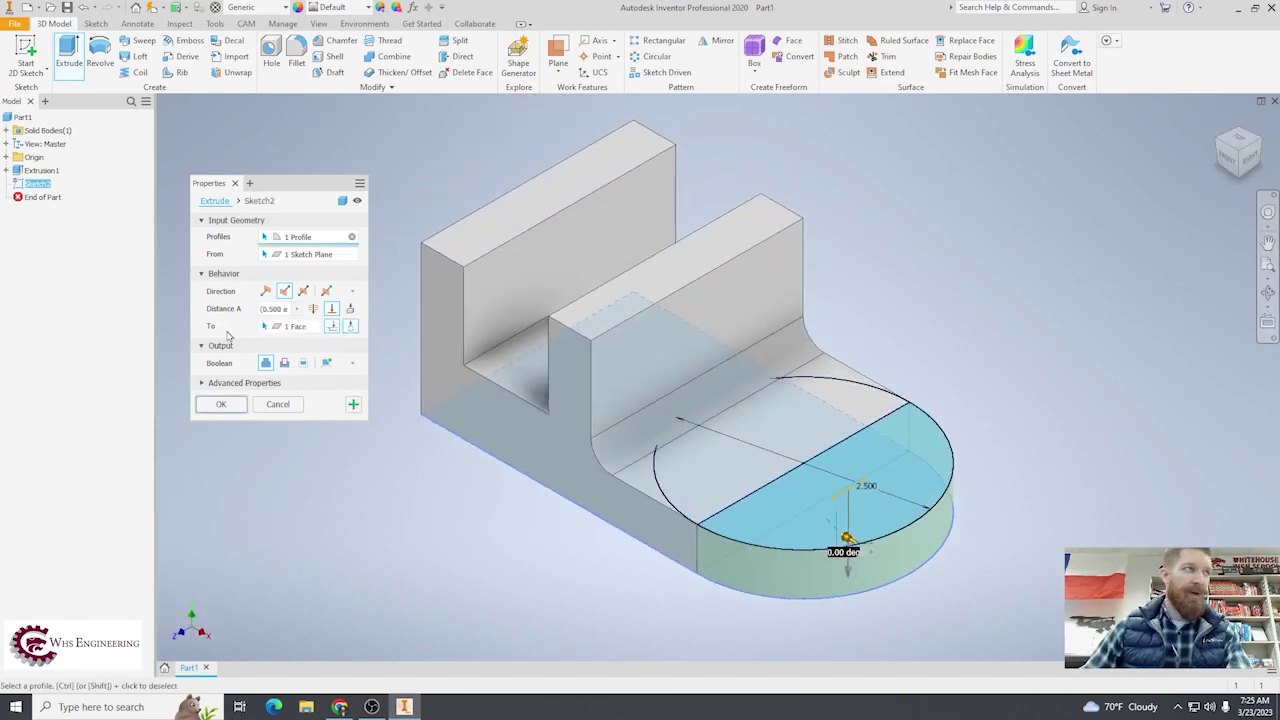
click(222, 404)
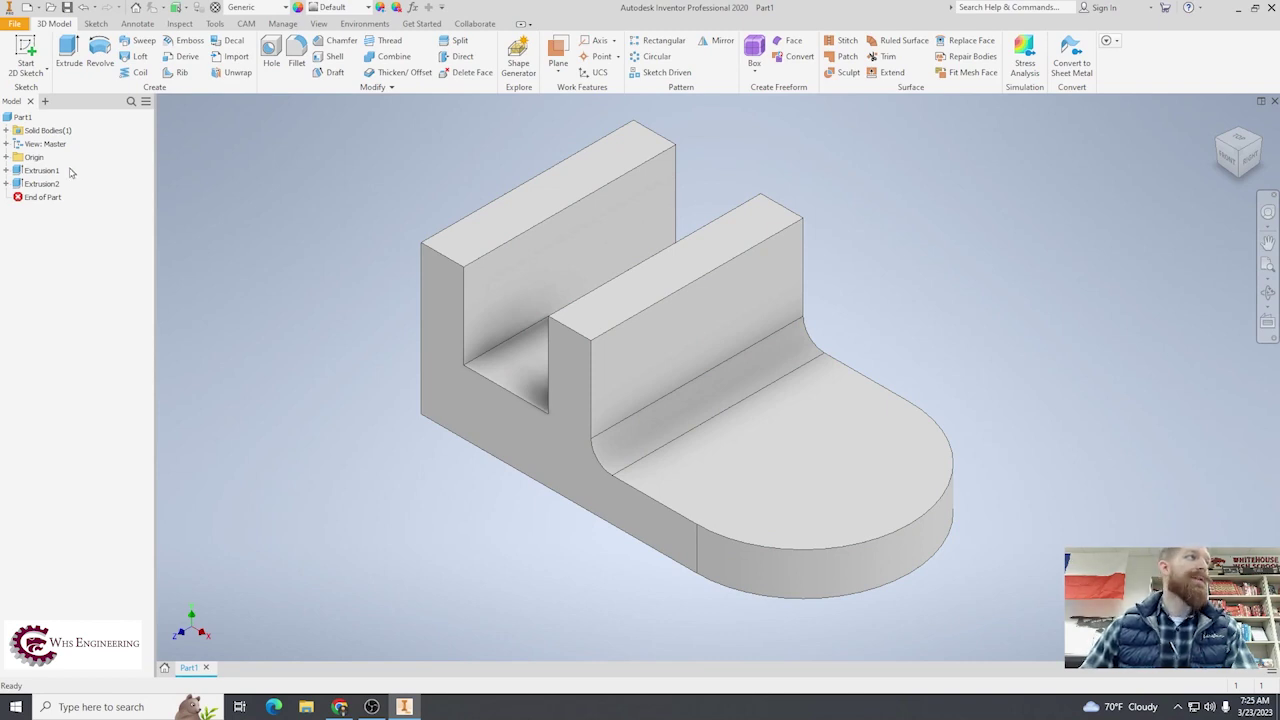
Suppress the rounded end's extrusion and unsuppress it again
click(38, 171)
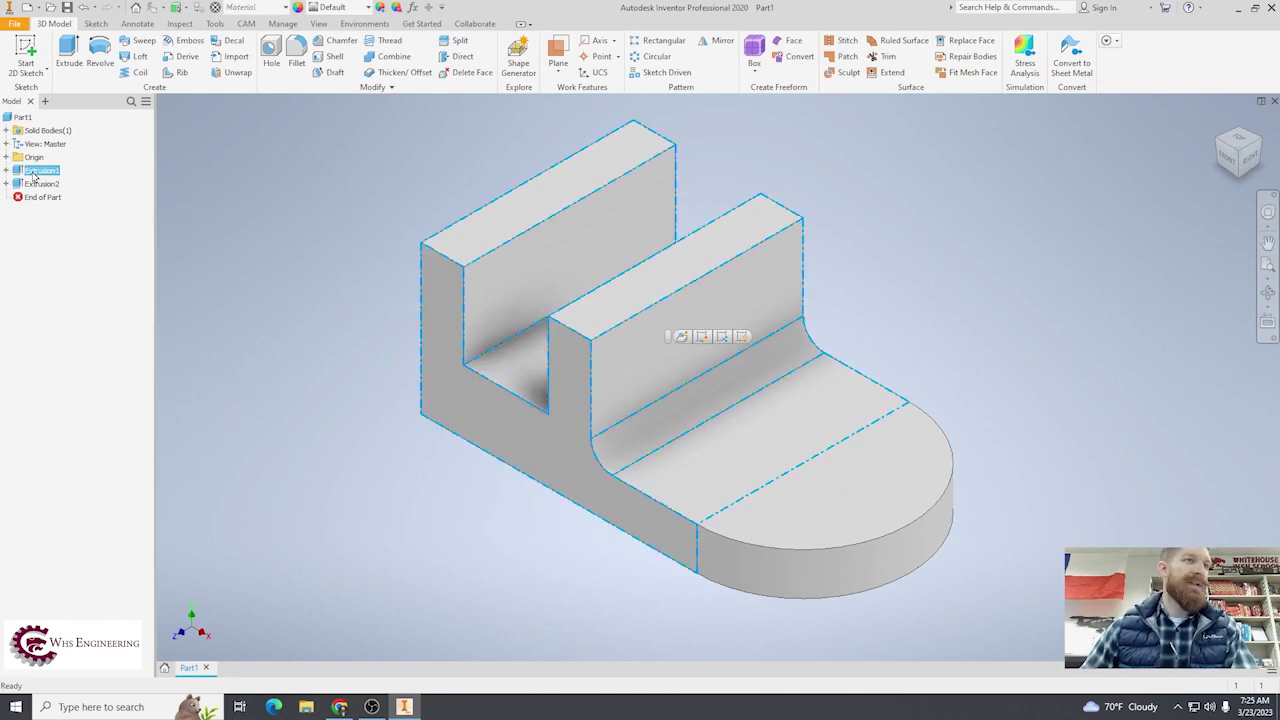
click(40, 184)
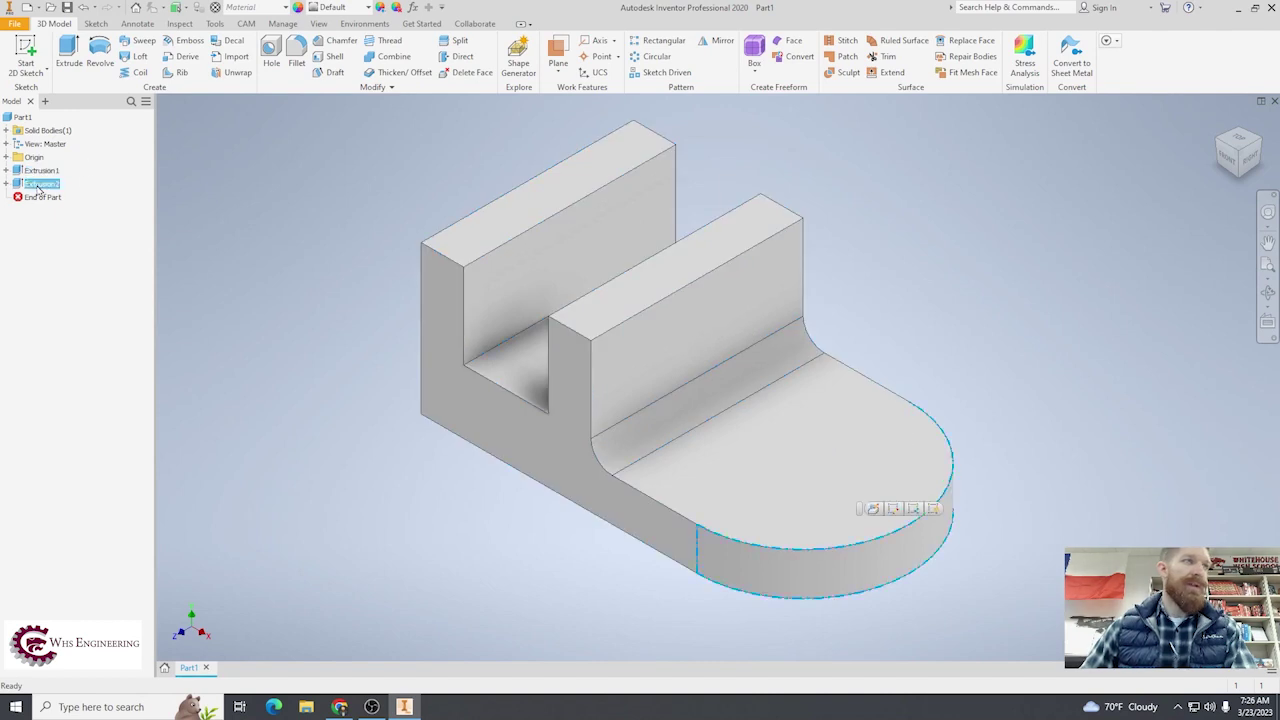
right_click(40, 187)
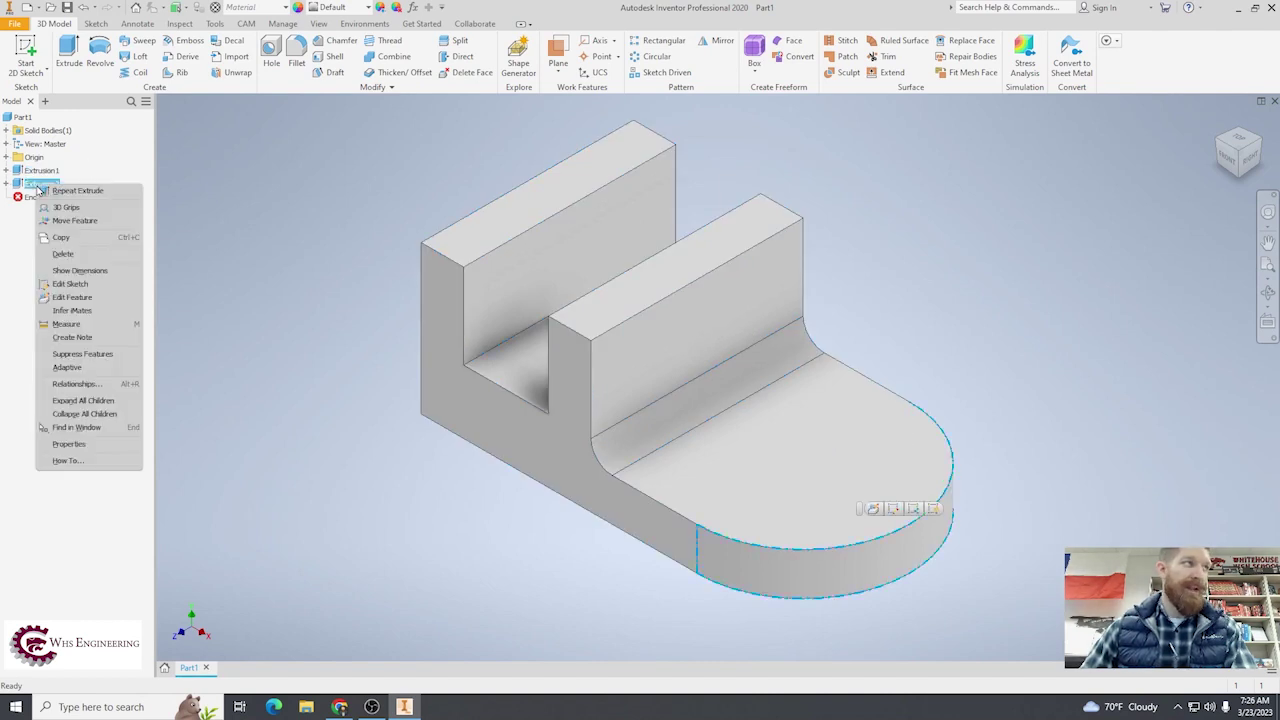
click(100, 358)
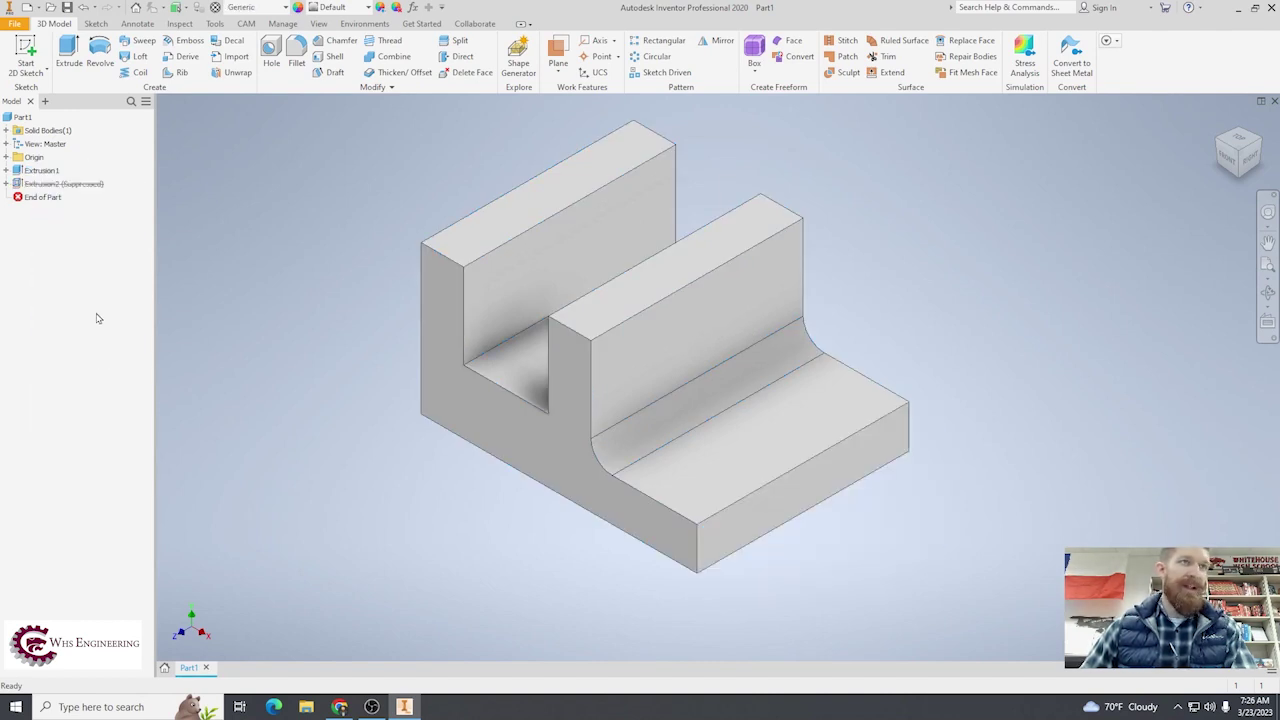
right_click(52, 185)
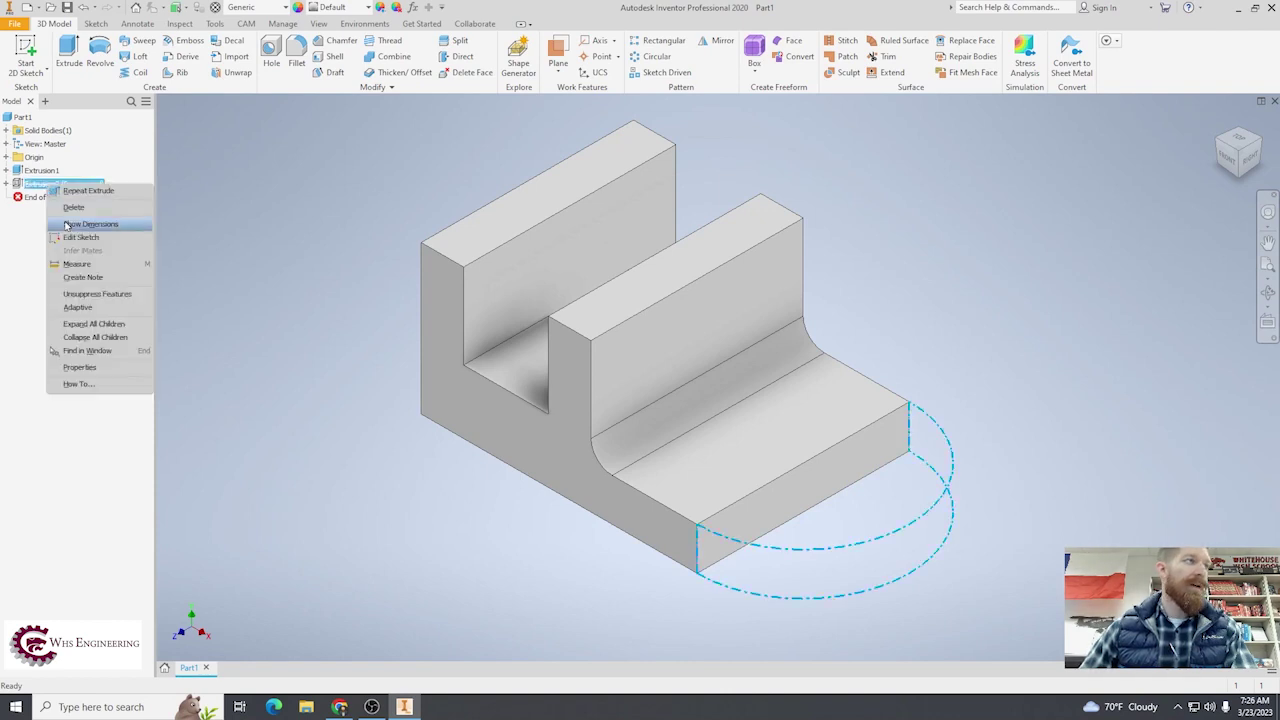
click(92, 293)
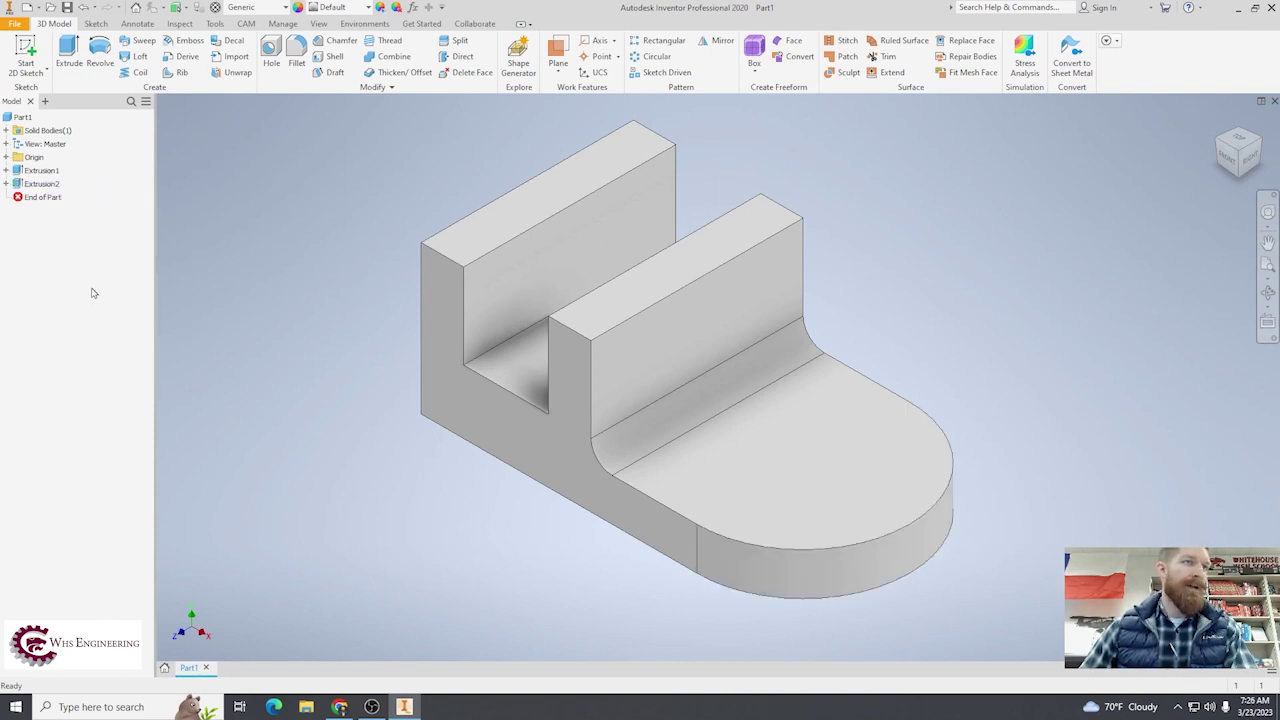
Suppress the slotted block's first extrusion and unsuppress it again
right_click(44, 173)
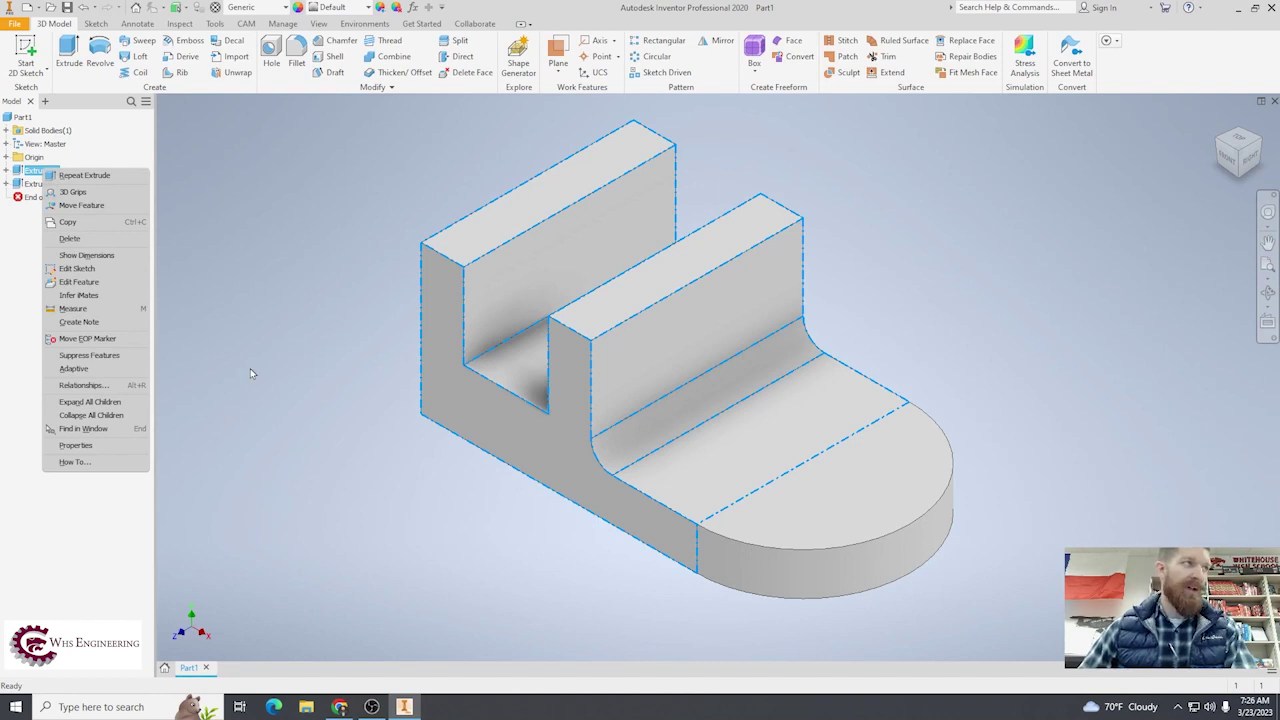
click(121, 357)
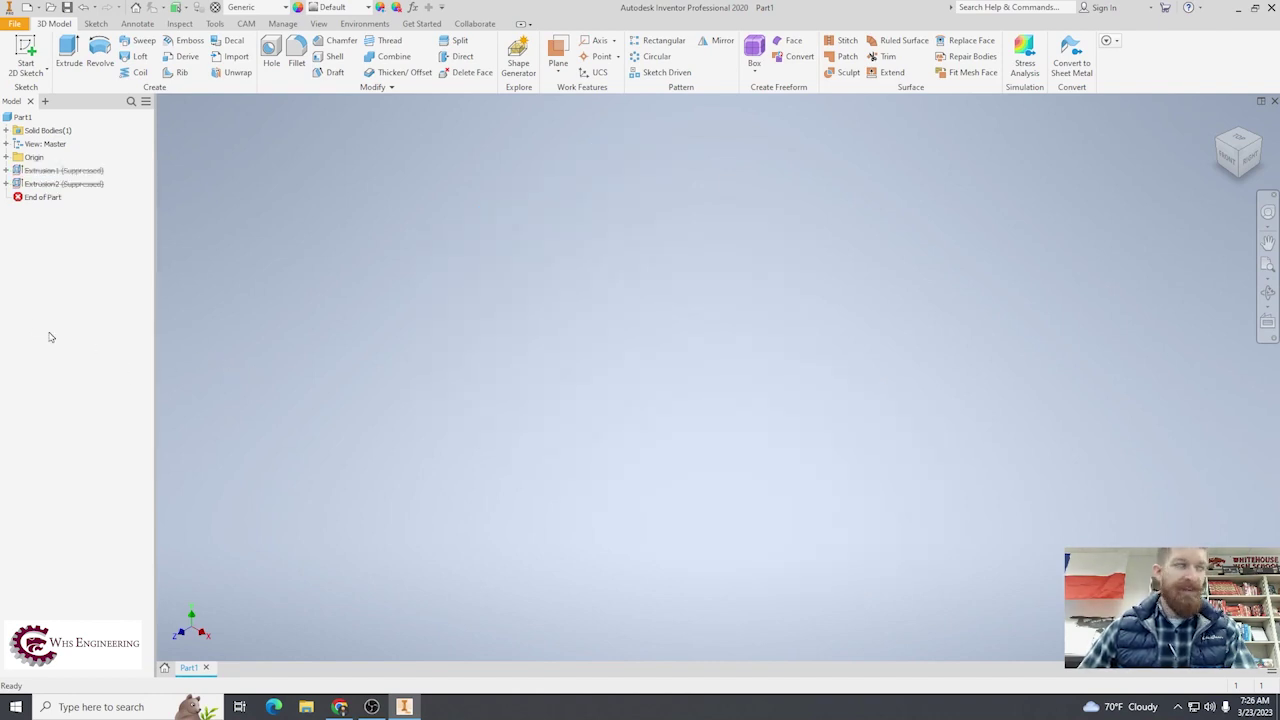
right_click(73, 177)
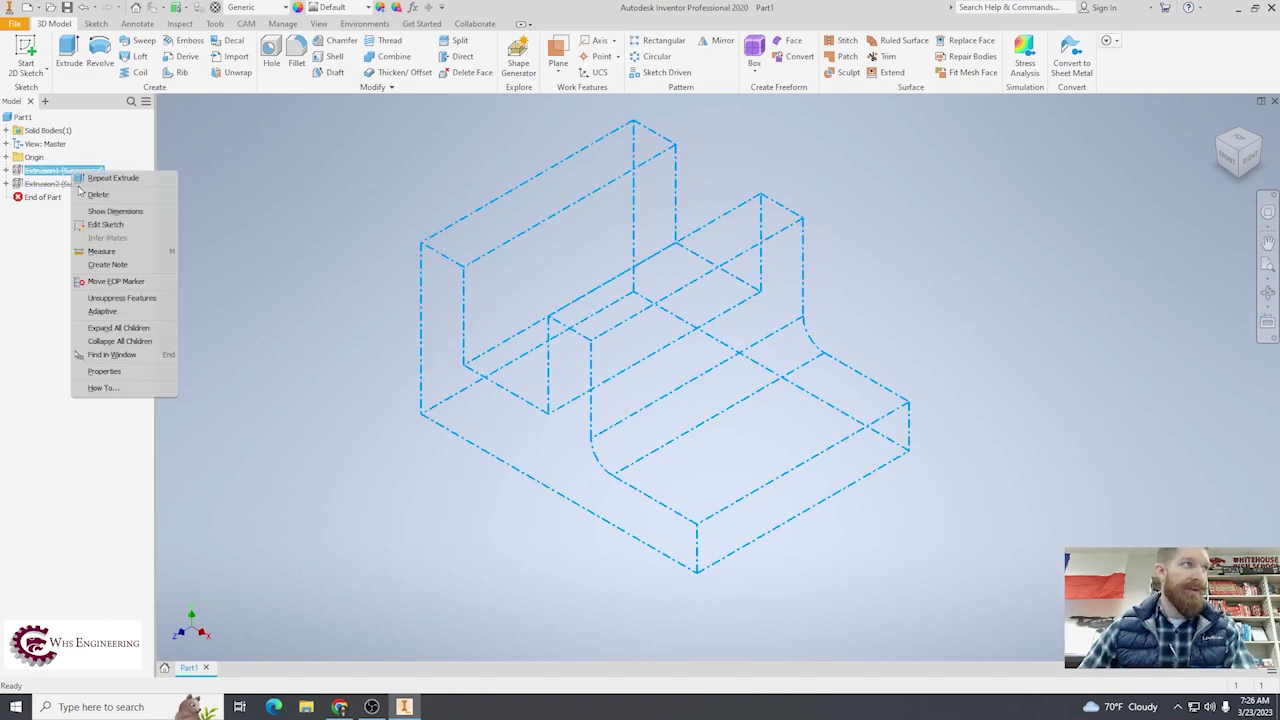
click(124, 299)
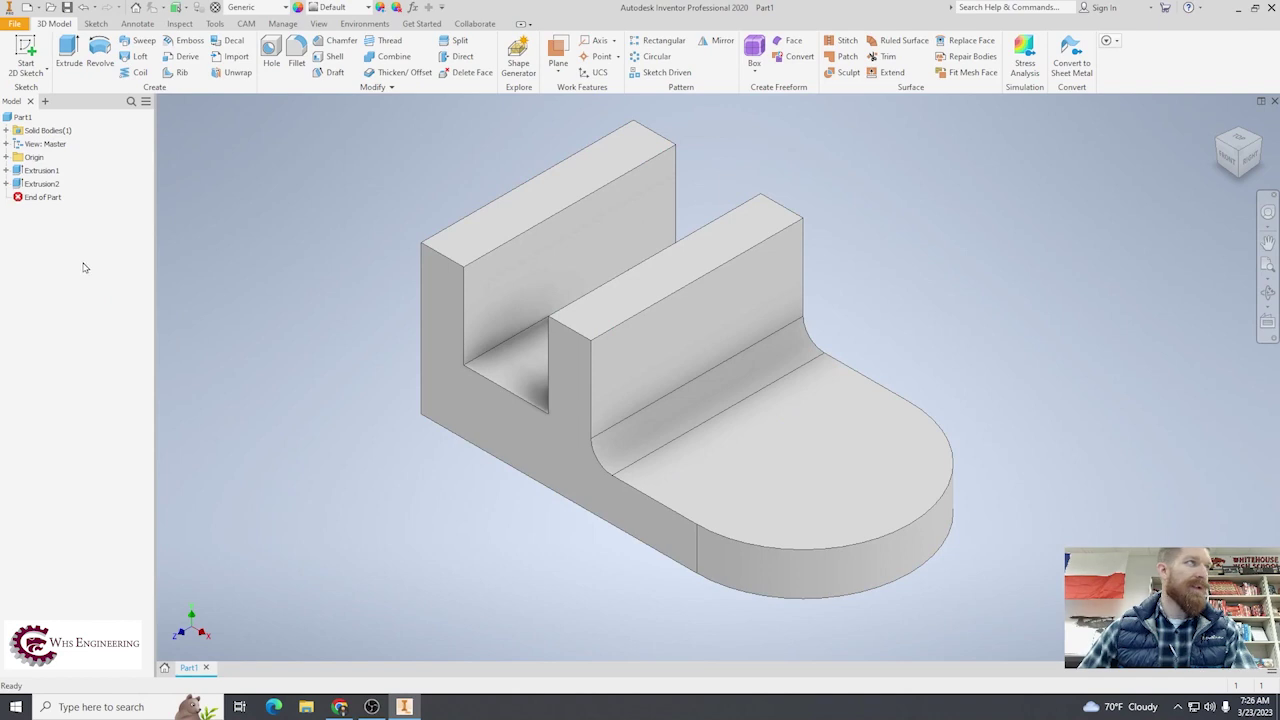
click(42, 184)
click(93, 197)
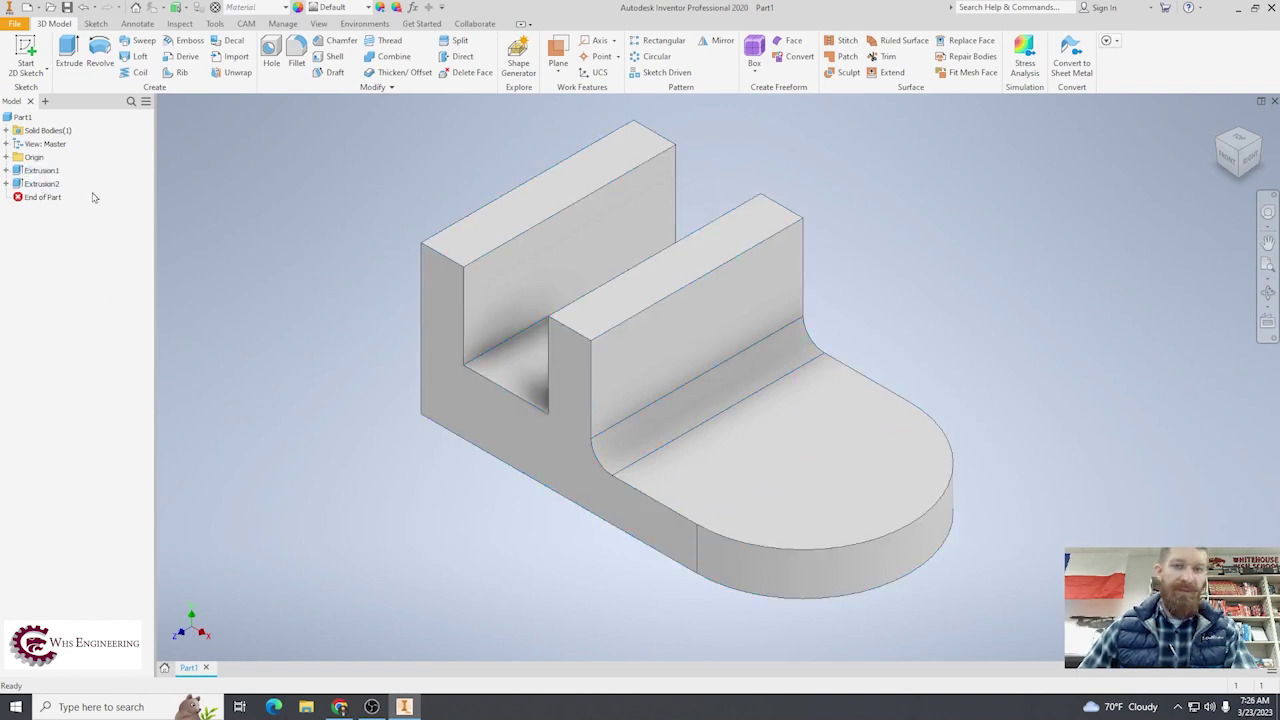
double_click(44, 170)
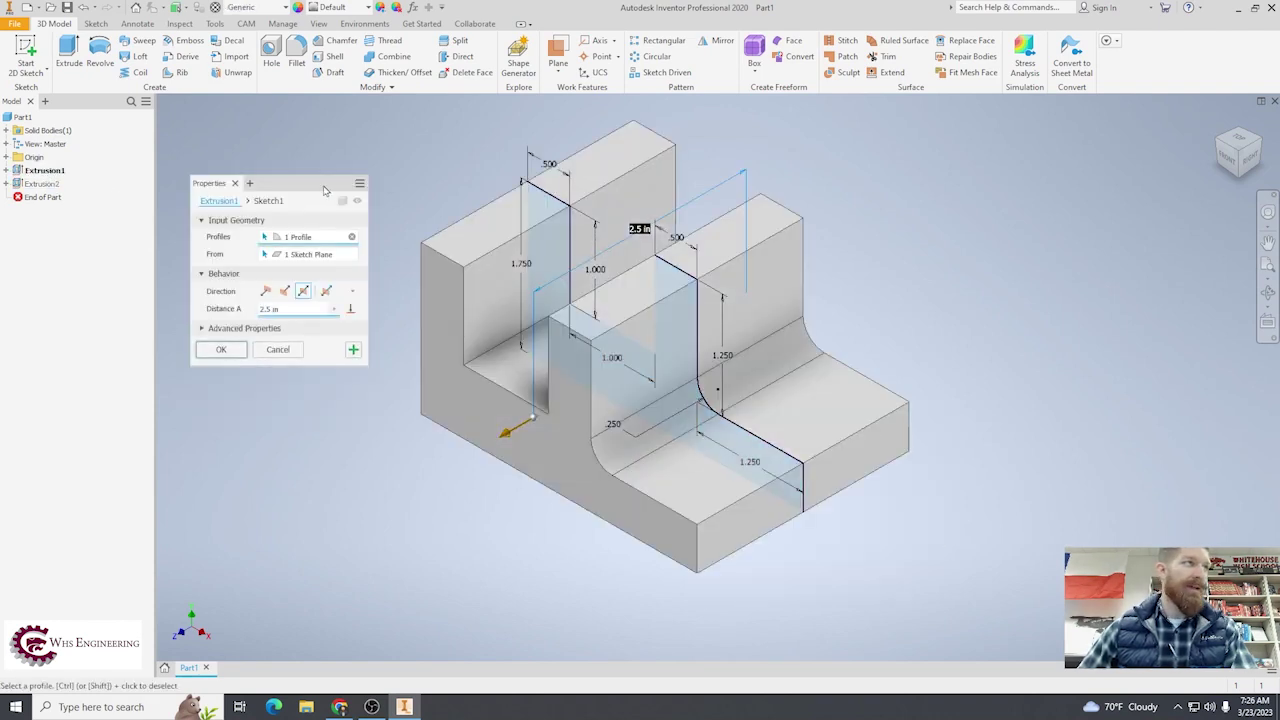
key(Escape)
right_click(47, 174)
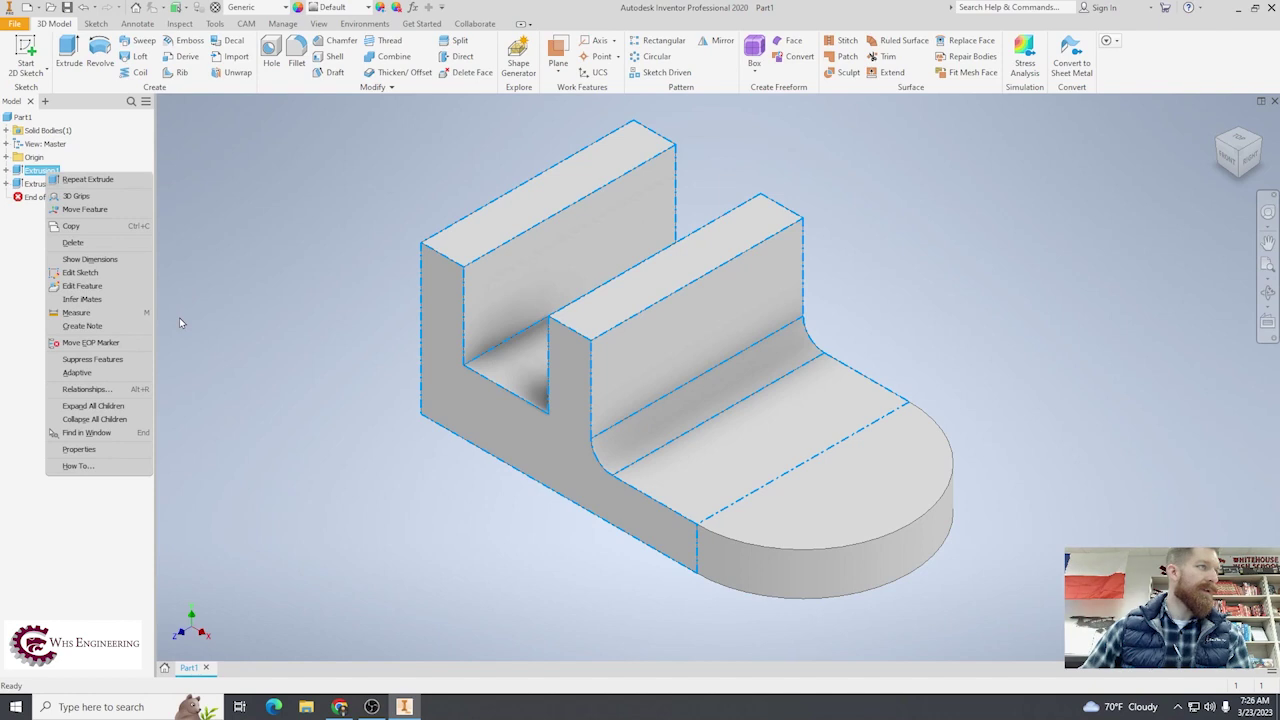
key(Escape)
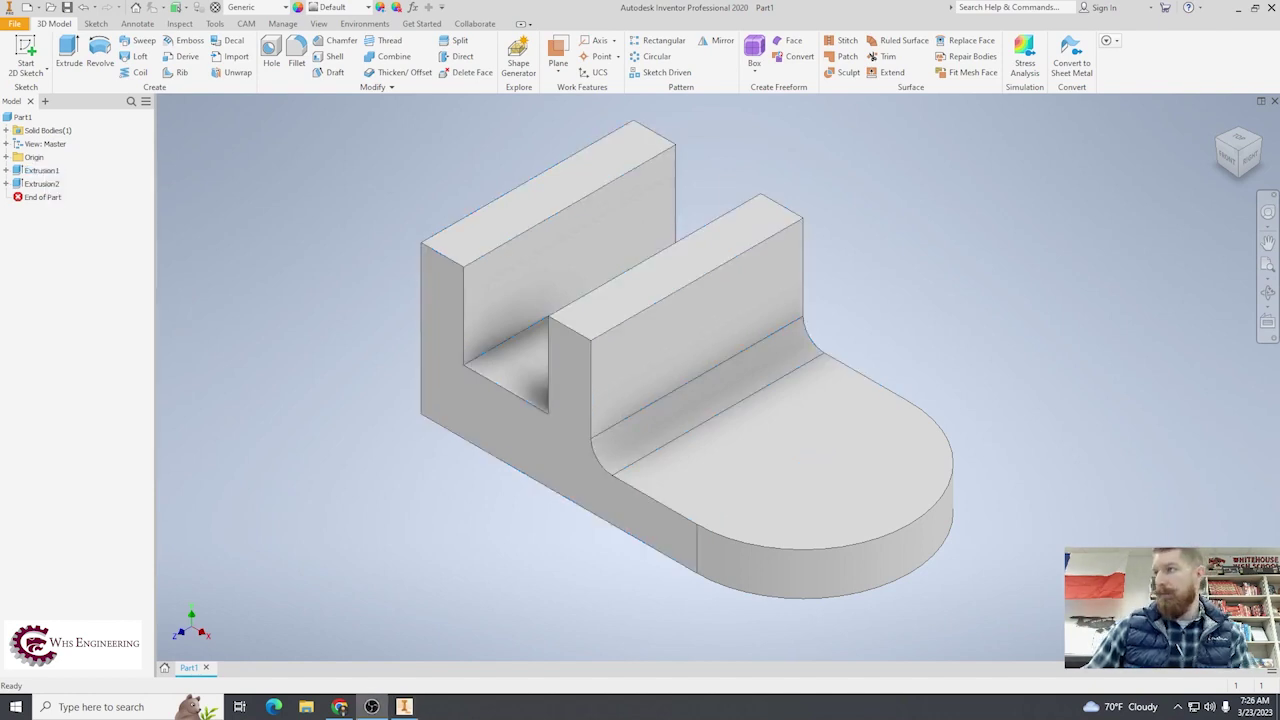
right_click(44, 174)
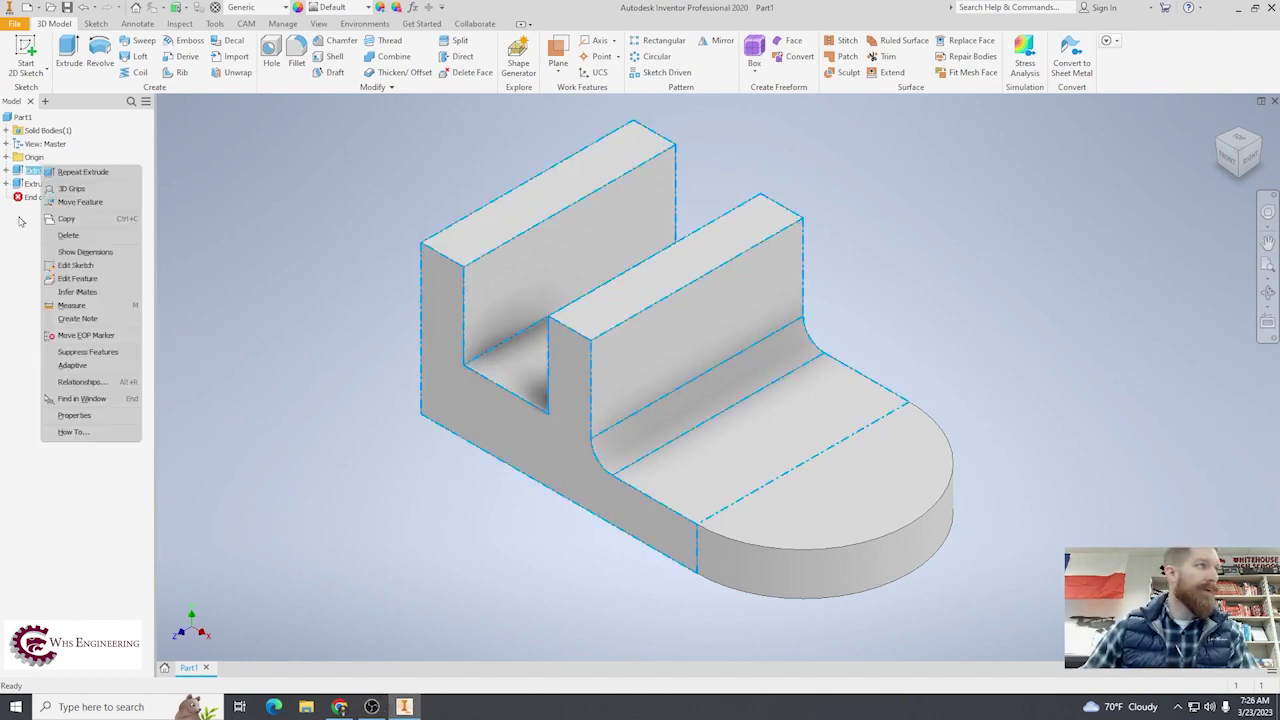
click(3, 268)
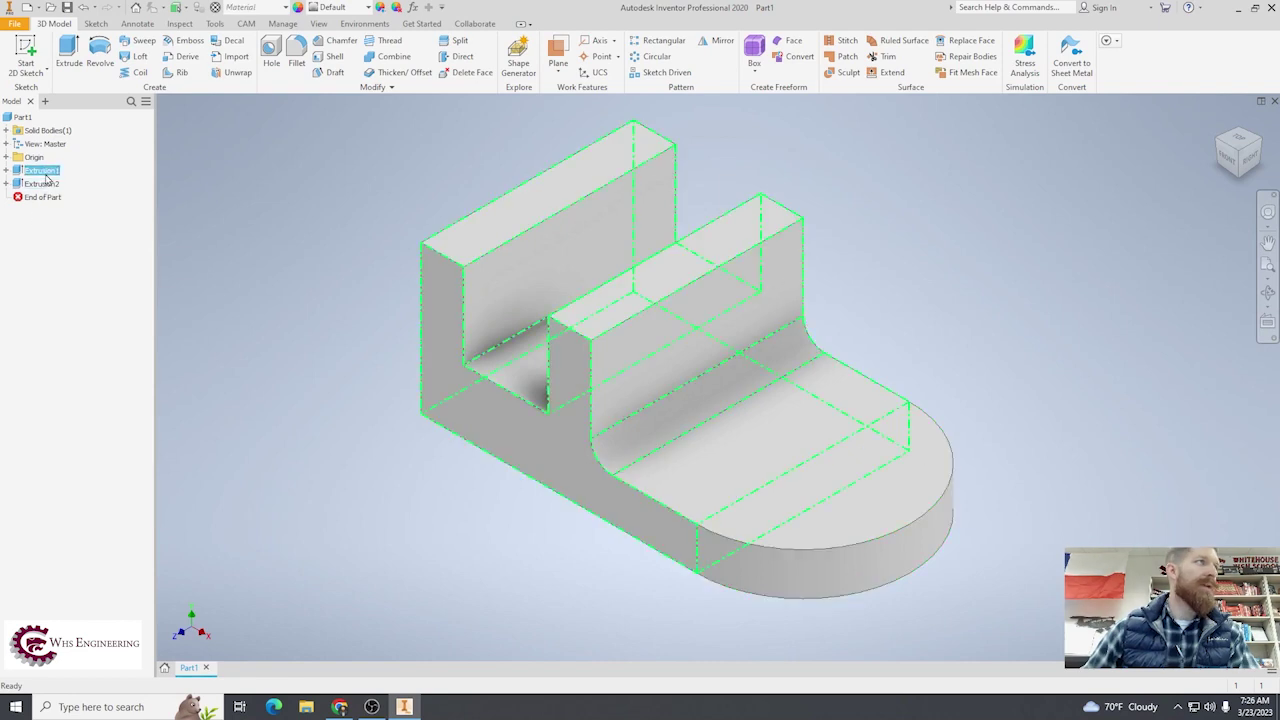
Rename the slotted block's first extrusion as Base
click(46, 173)
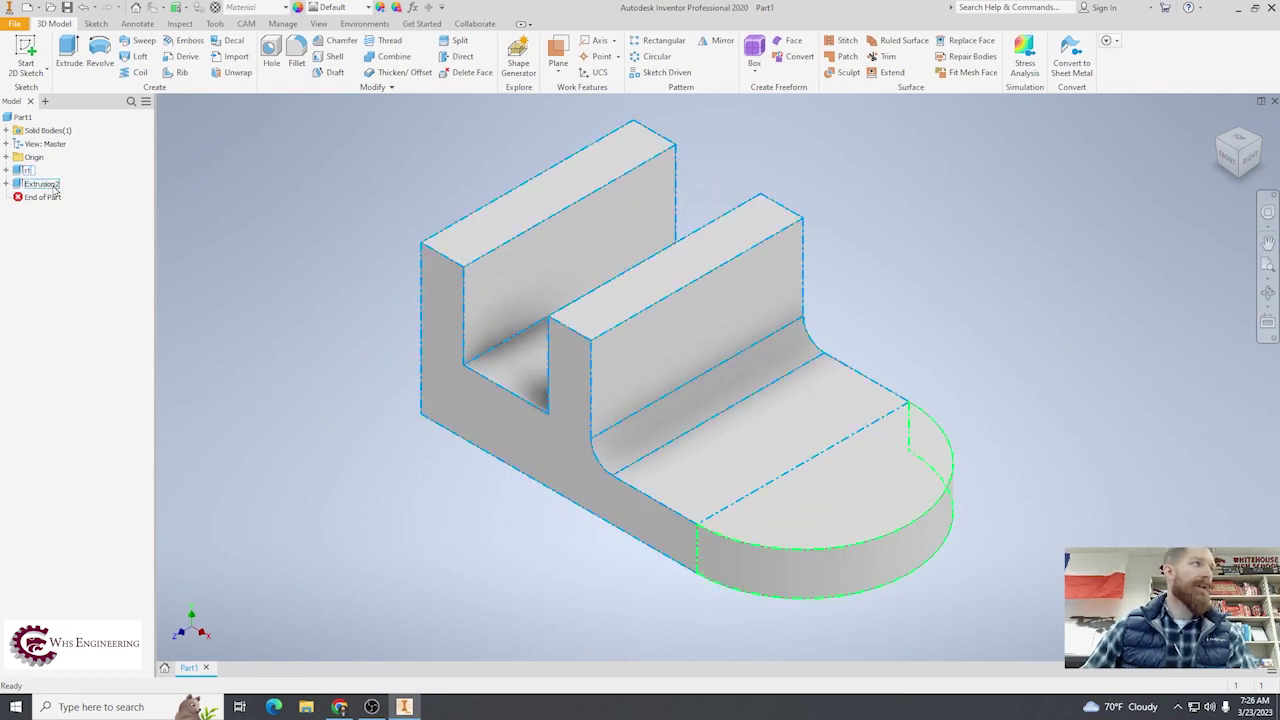
text(Base)
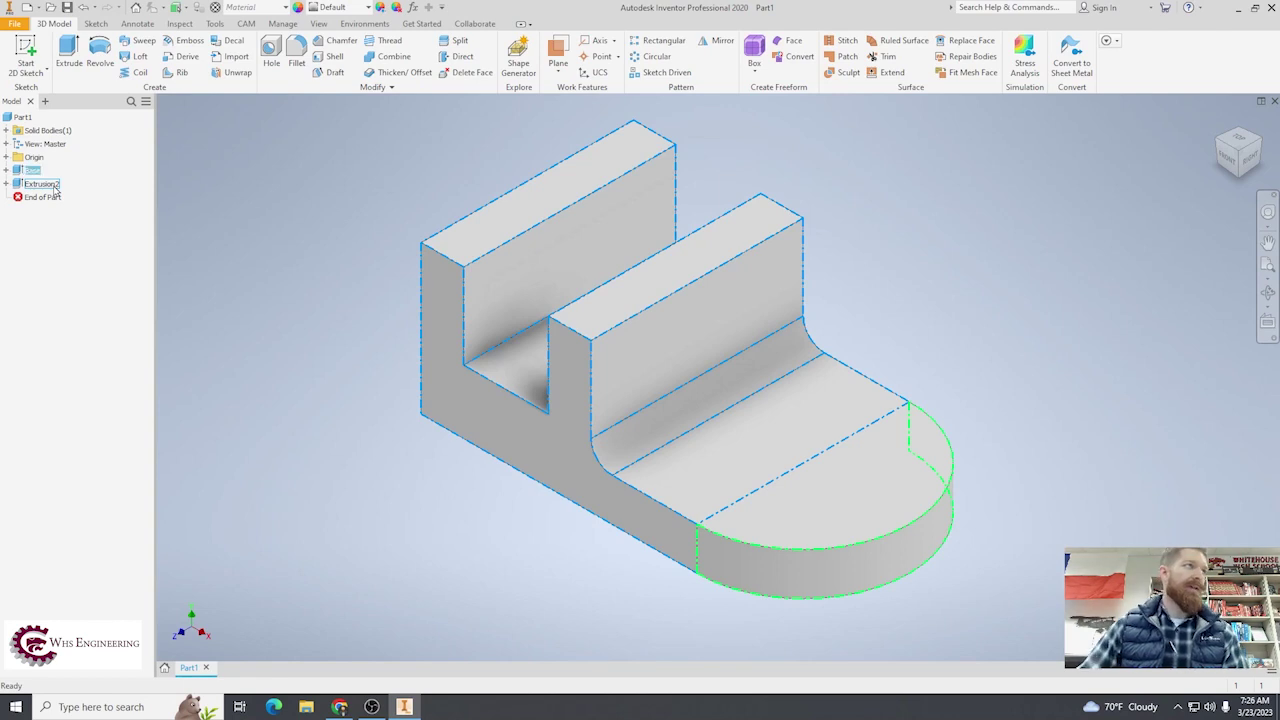
key(Return)
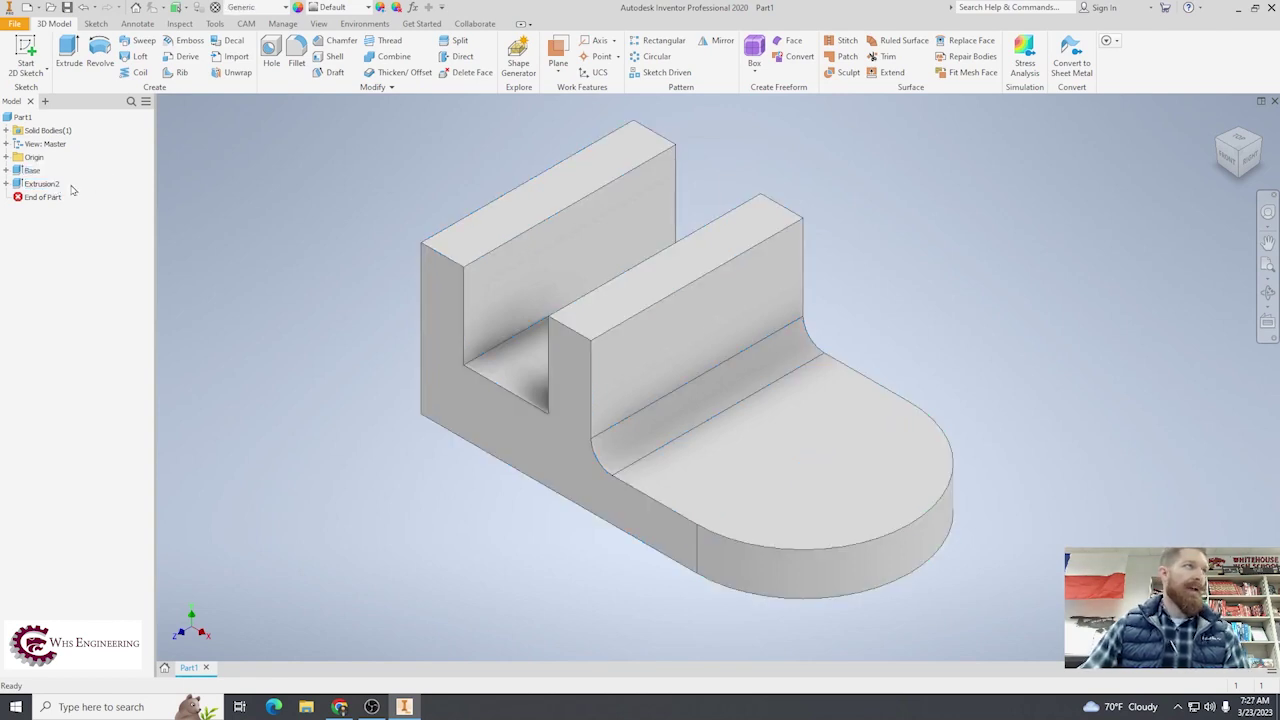
Rename the rounded end's extrusion as Semi-Circle
click(46, 186)
click(37, 186)
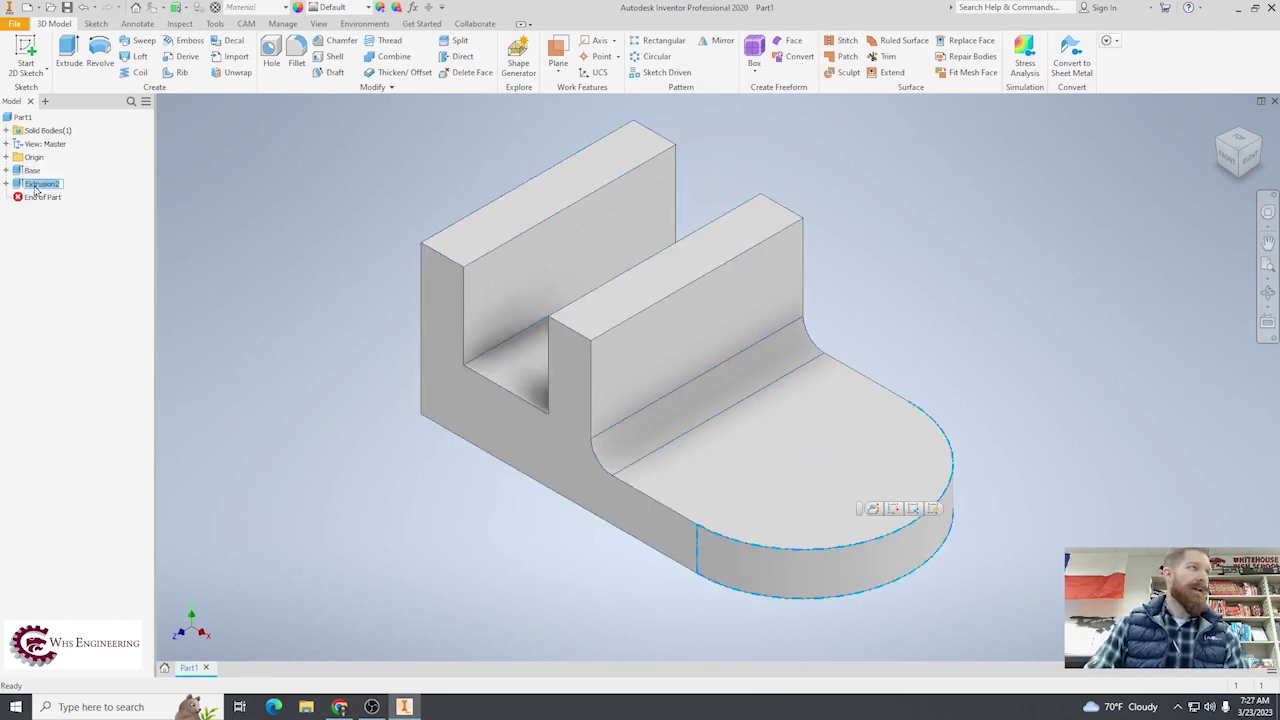
text(Se)
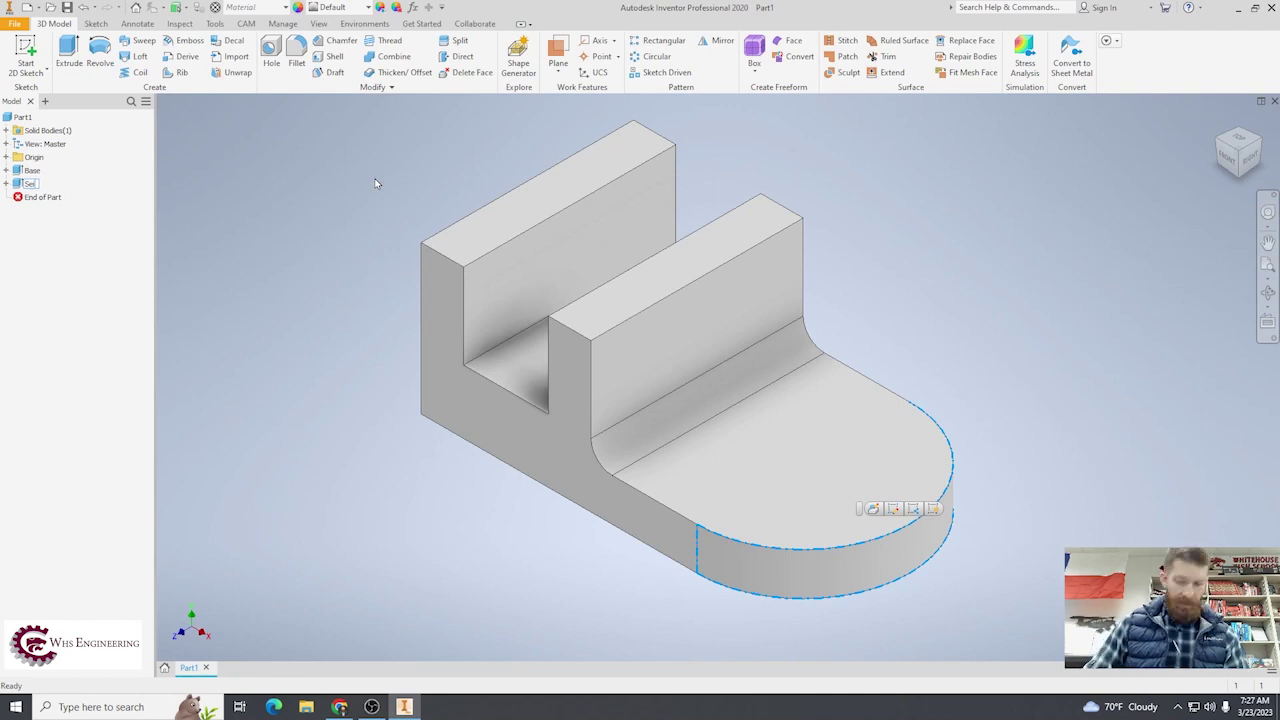
text(mi-Ci)
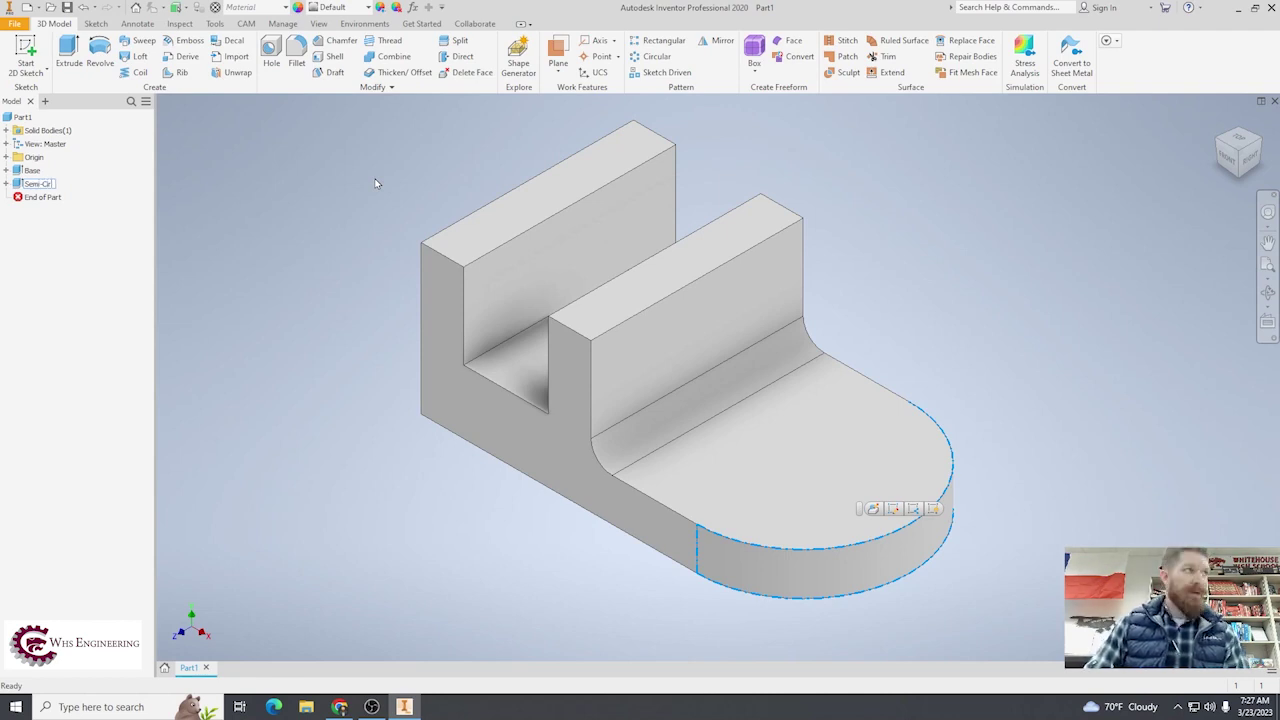
text(rcle)
key(Return)
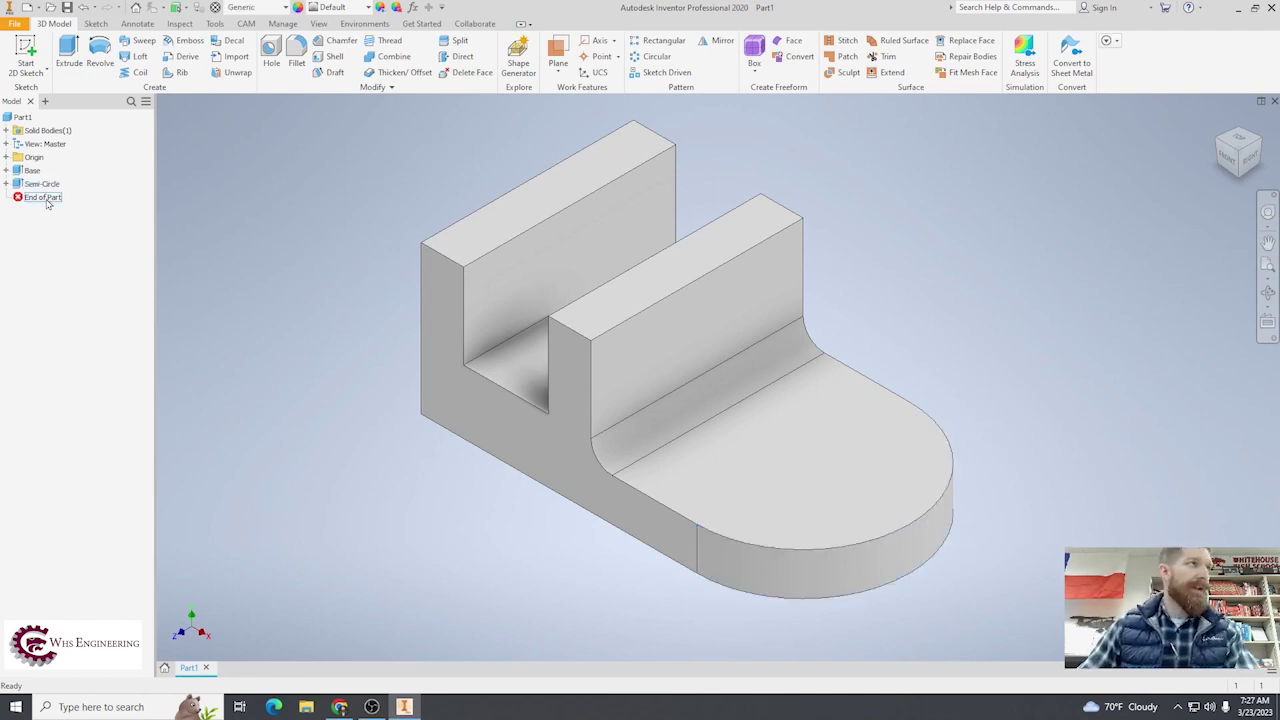
Examine the Base and Semi-Circle features and the sketch each one is built from
click(40, 171)
click(83, 248)
click(52, 185)
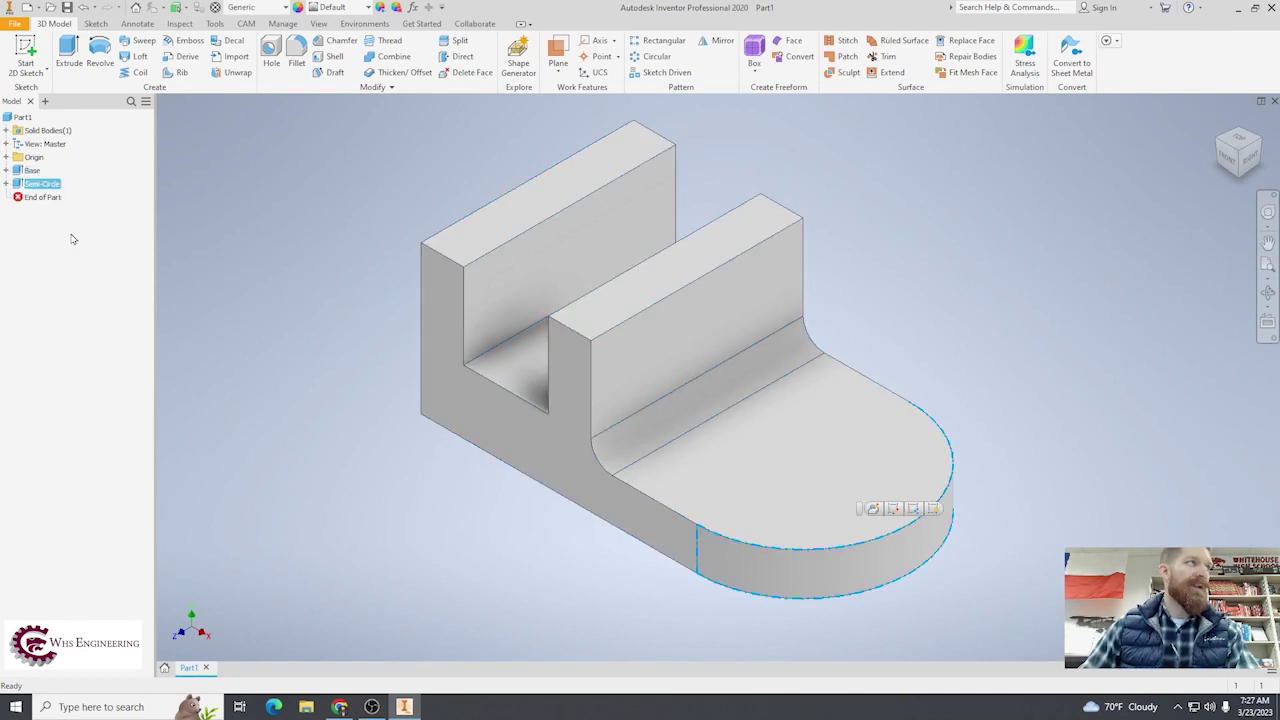
click(99, 279)
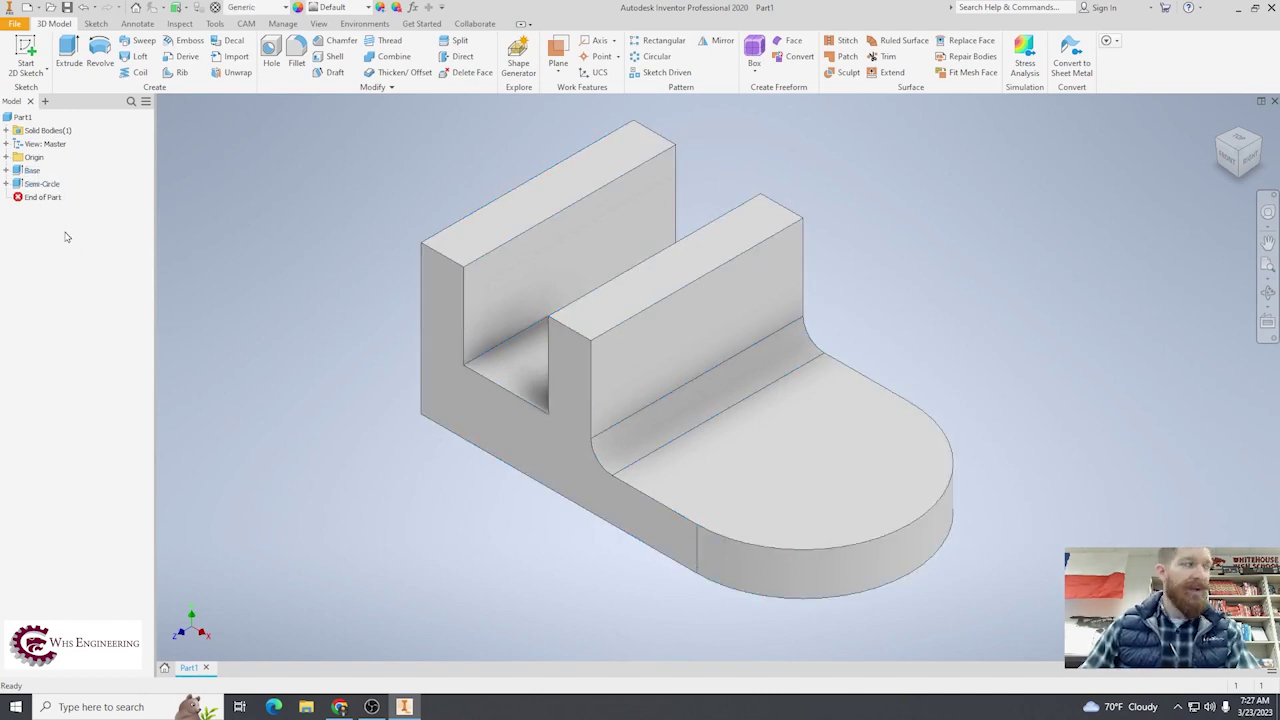
click(6, 171)
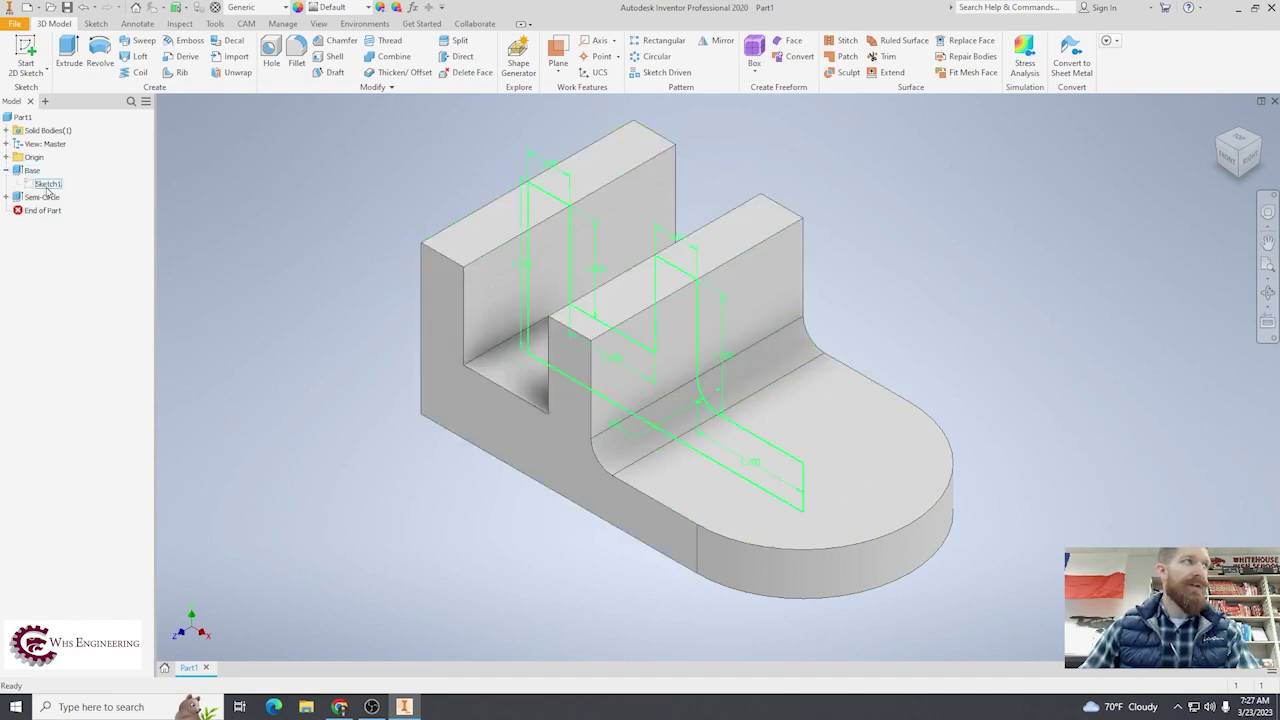
click(47, 184)
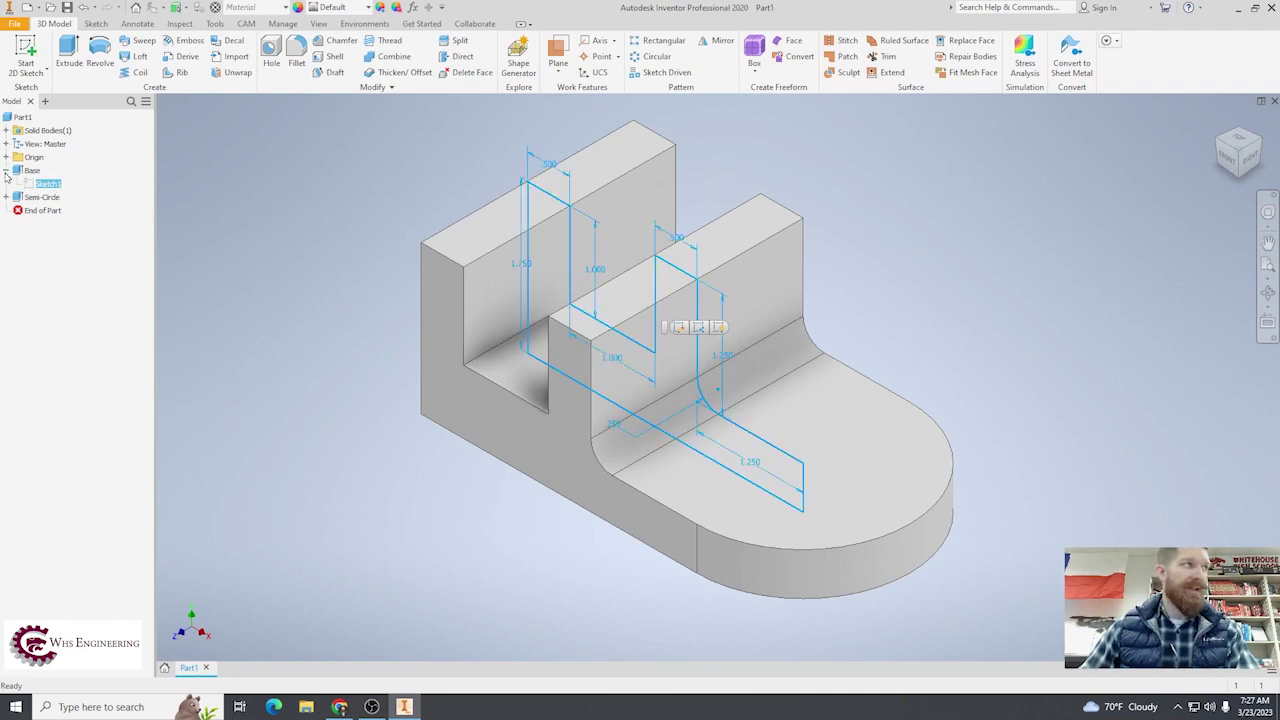
click(28, 171)
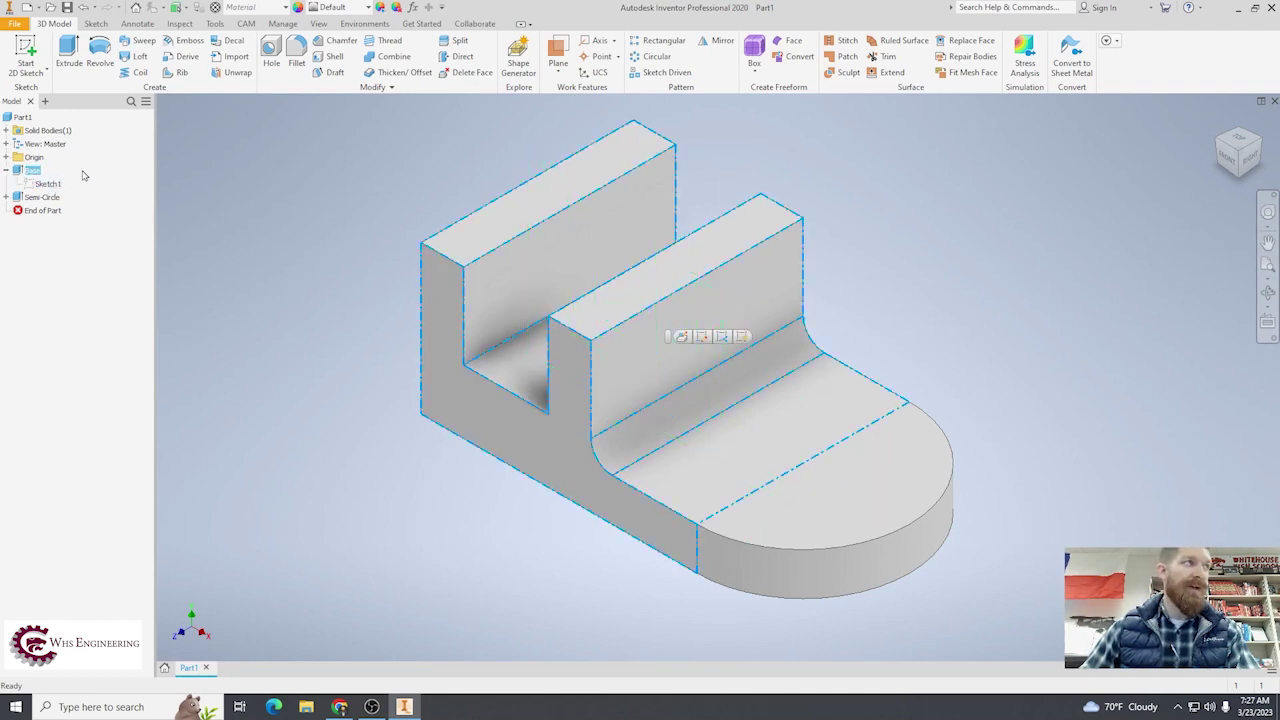
click(50, 184)
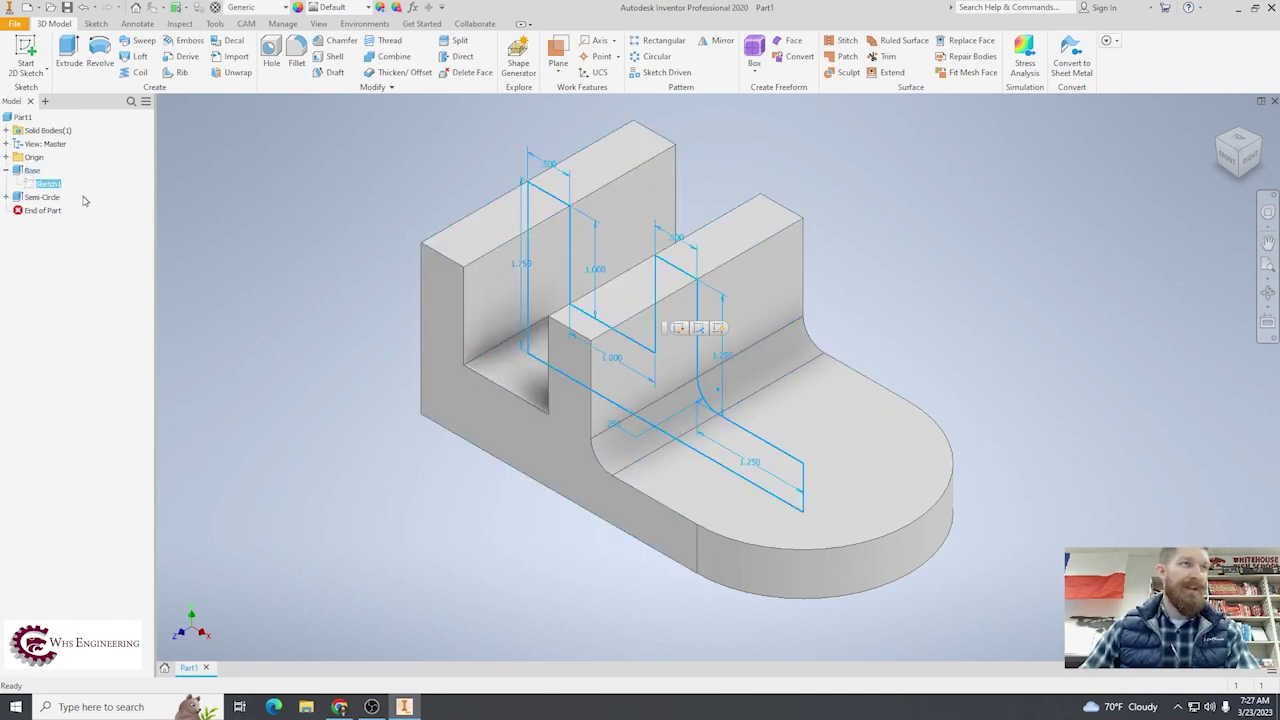
click(6, 171)
click(6, 184)
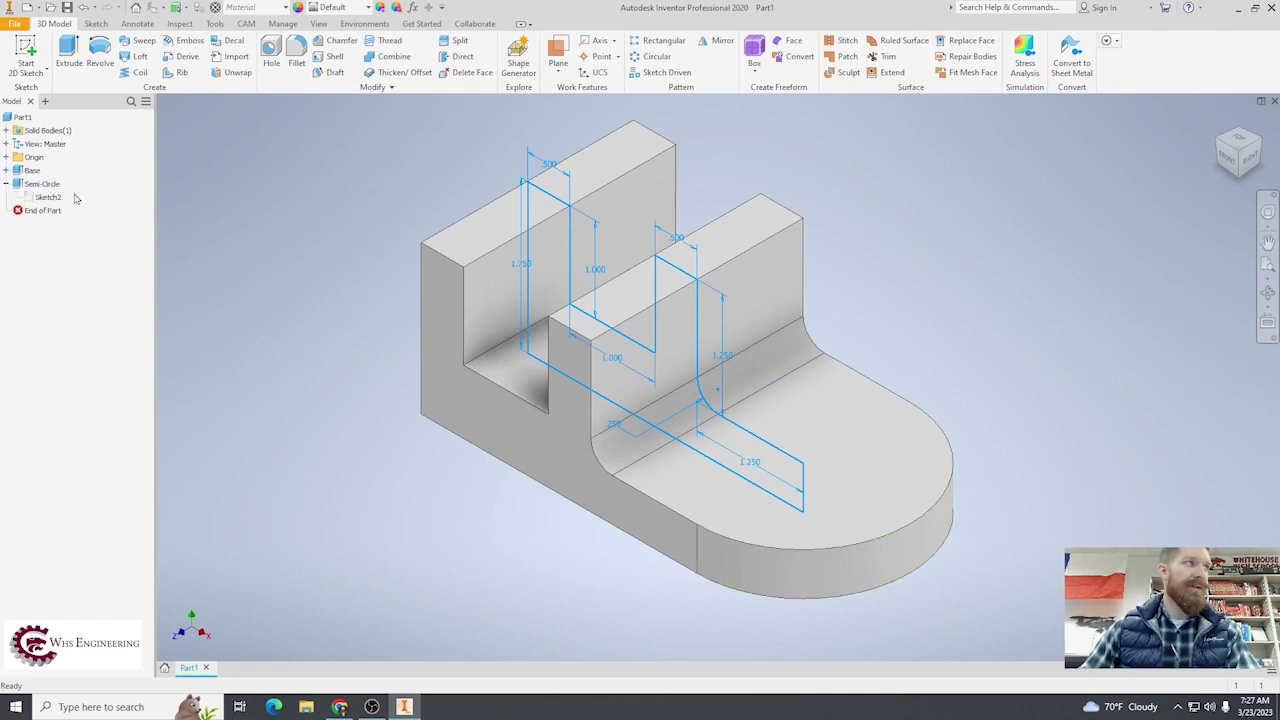
click(48, 198)
click(45, 266)
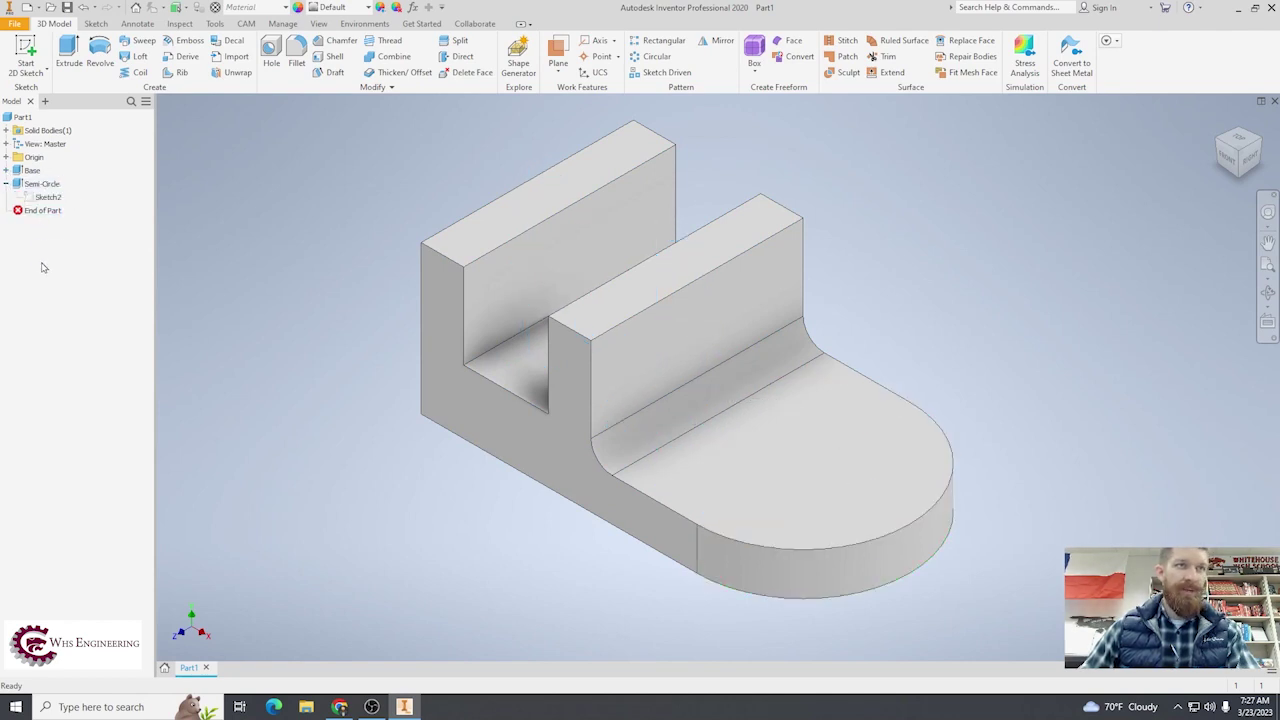
click(6, 184)
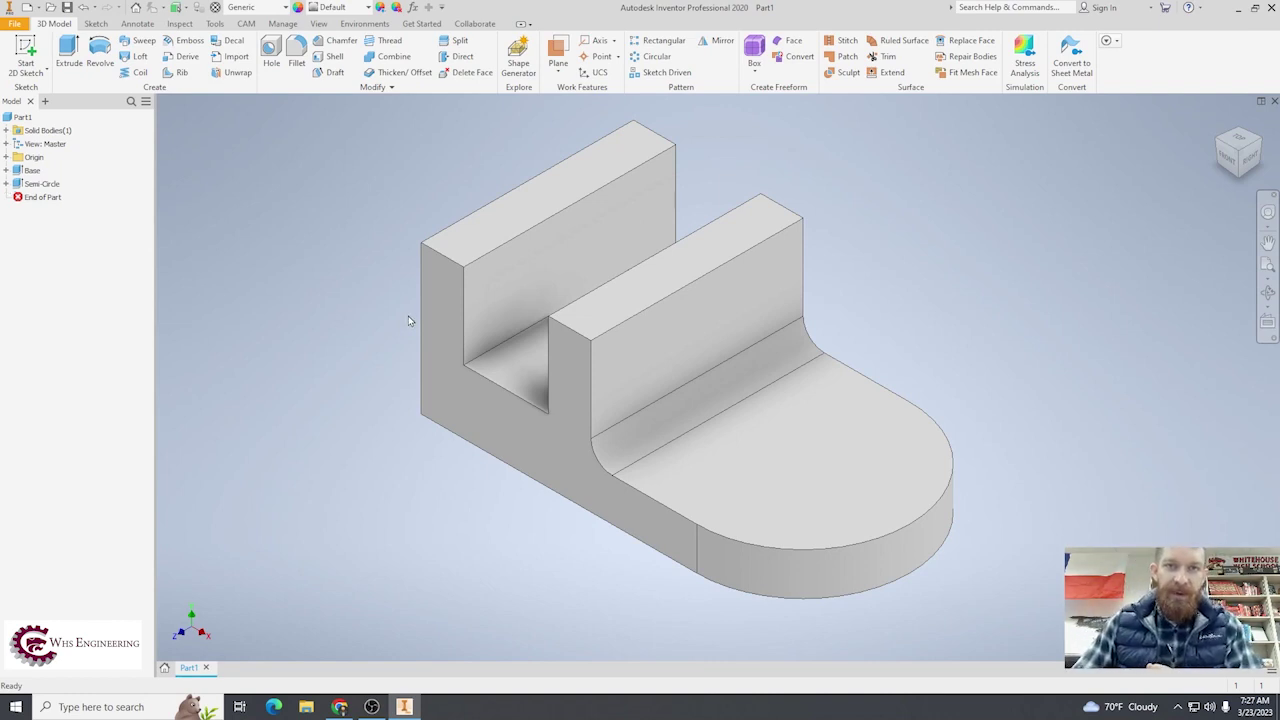
Measure the length of the upper edge of the upright wall nearest the rounded end
right_click(28, 171)
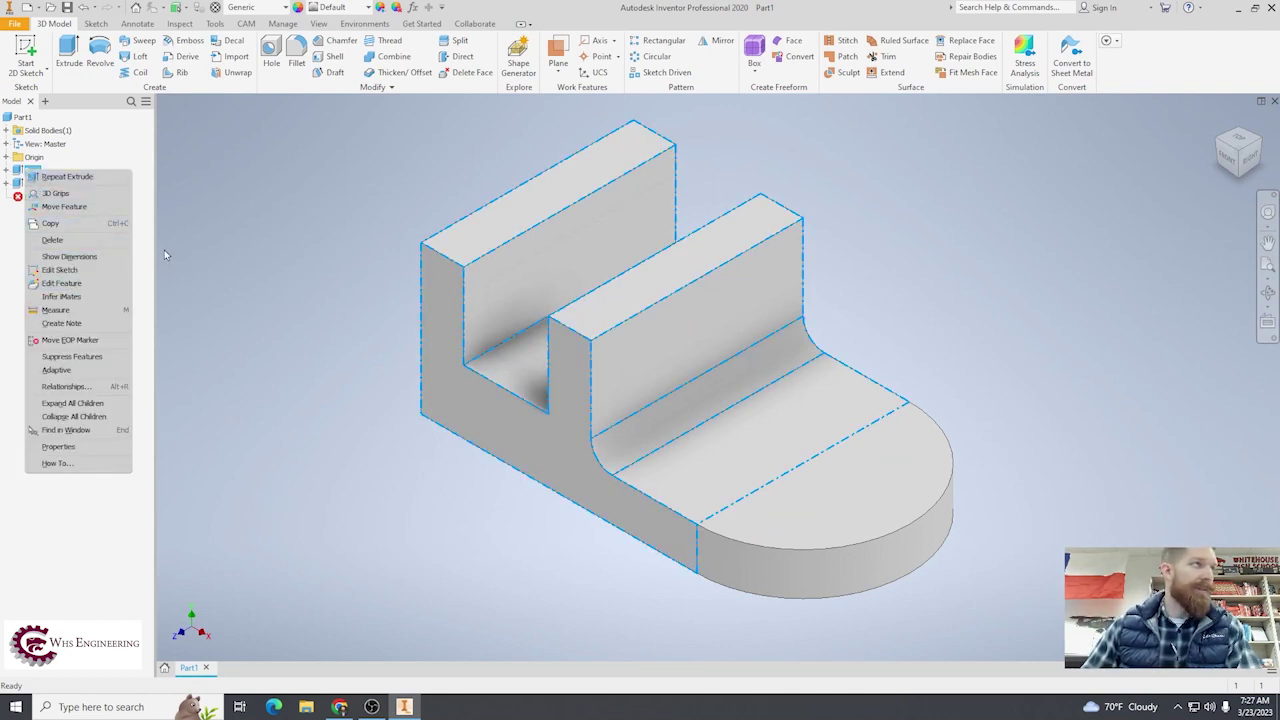
click(219, 140)
click(180, 23)
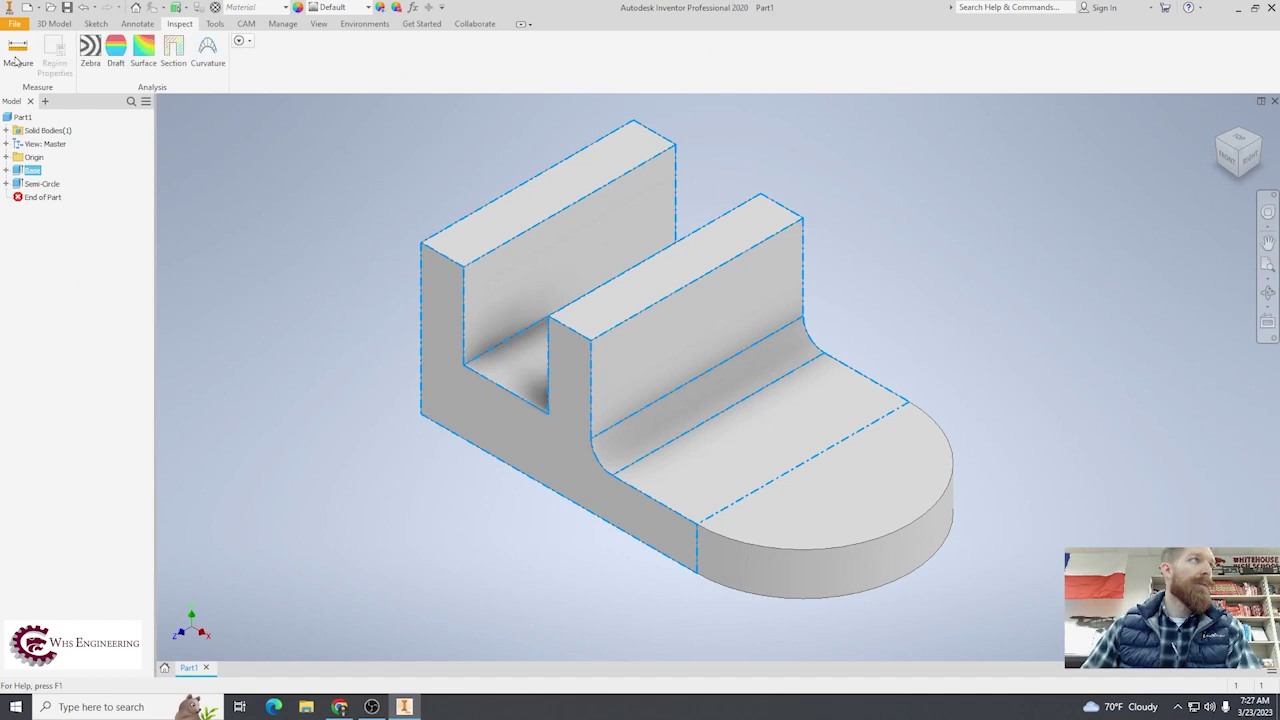
click(10, 57)
click(675, 302)
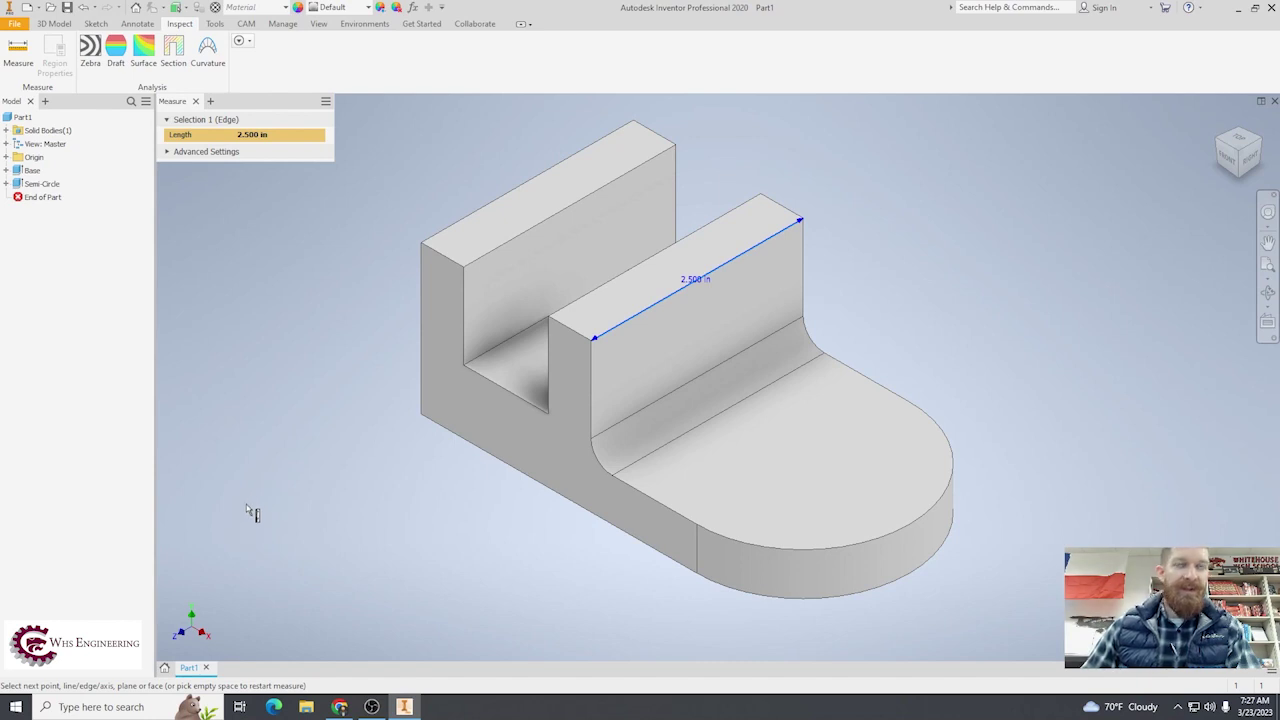
click(266, 456)
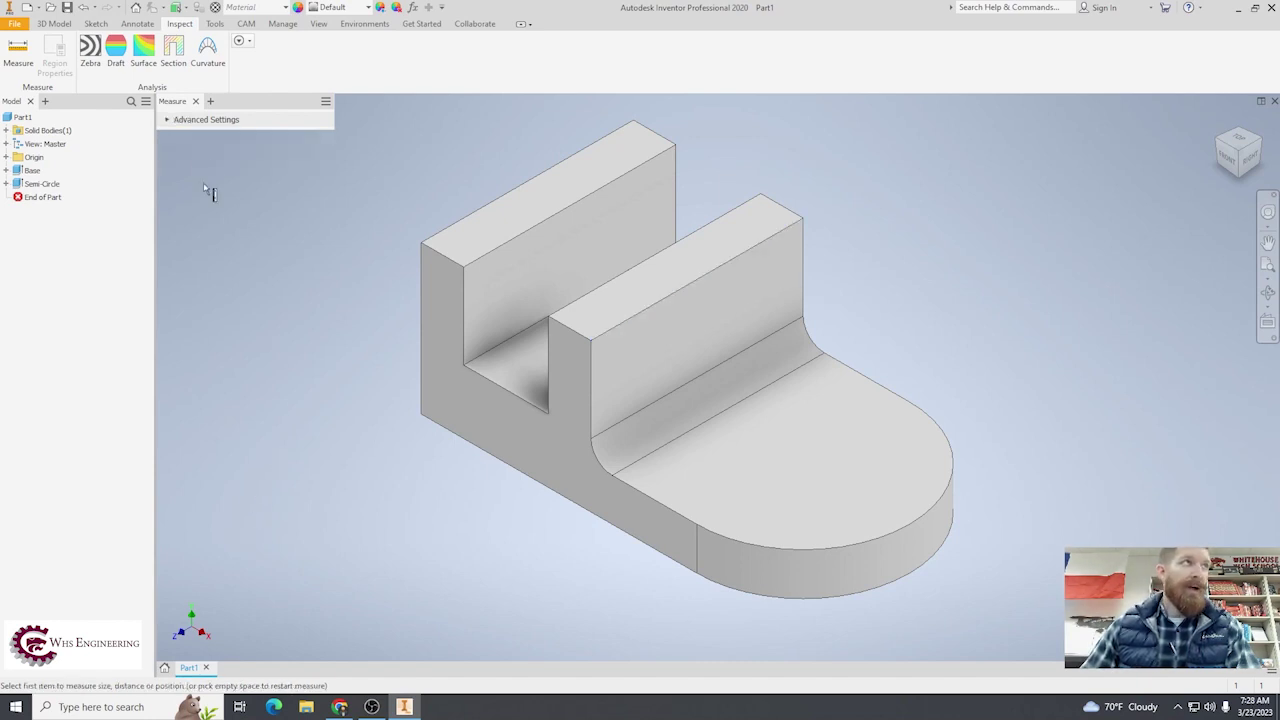
click(196, 102)
click(68, 29)
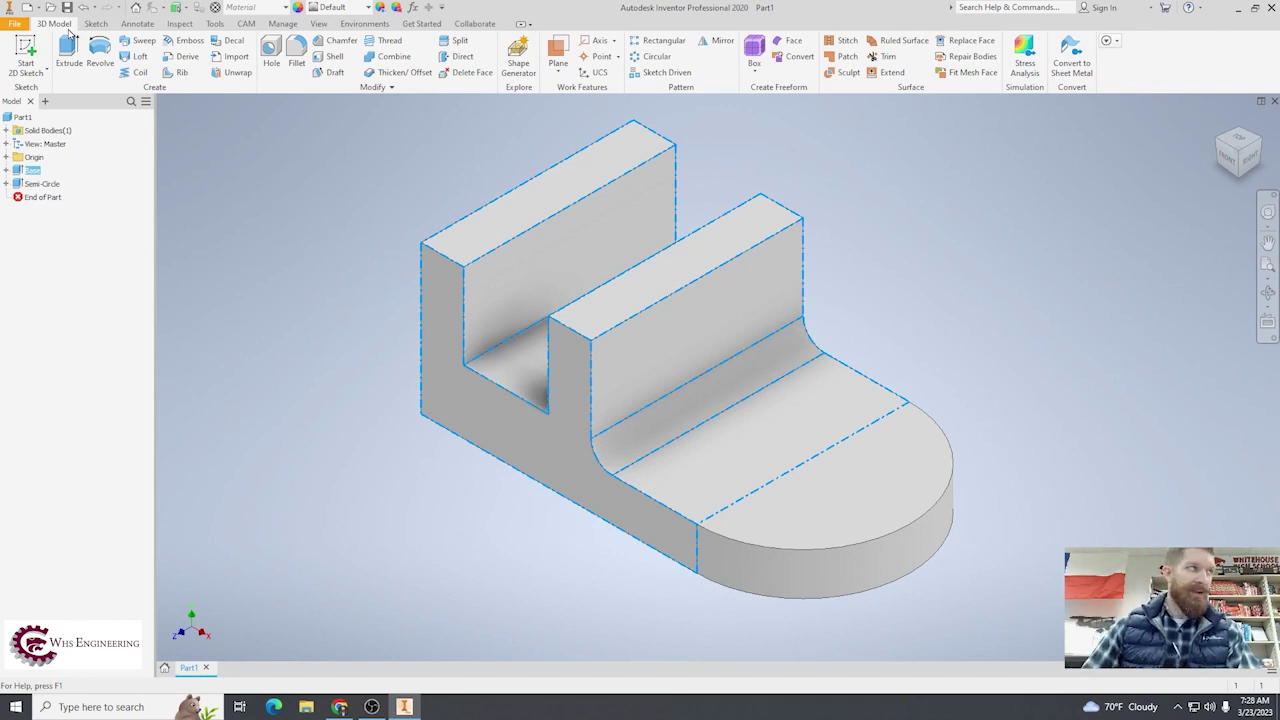
Edit the Base extrusion and set its symmetric distance to 3 in
click(96, 199)
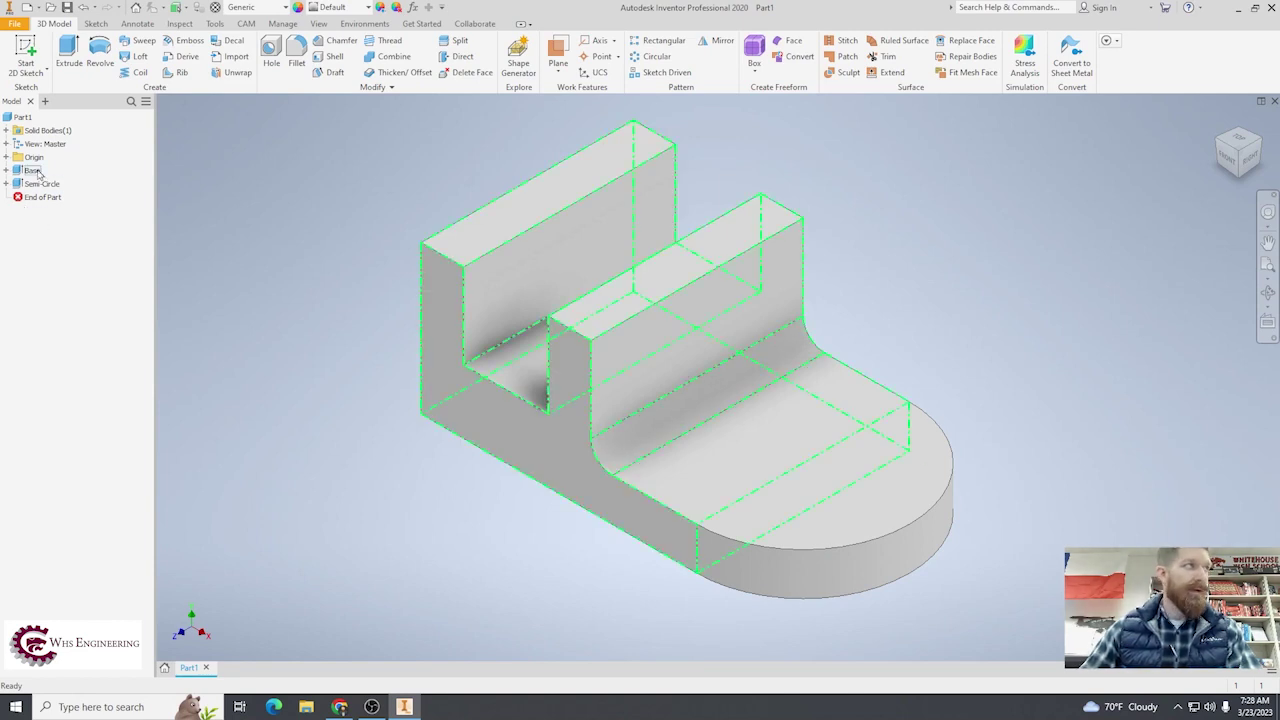
right_click(35, 173)
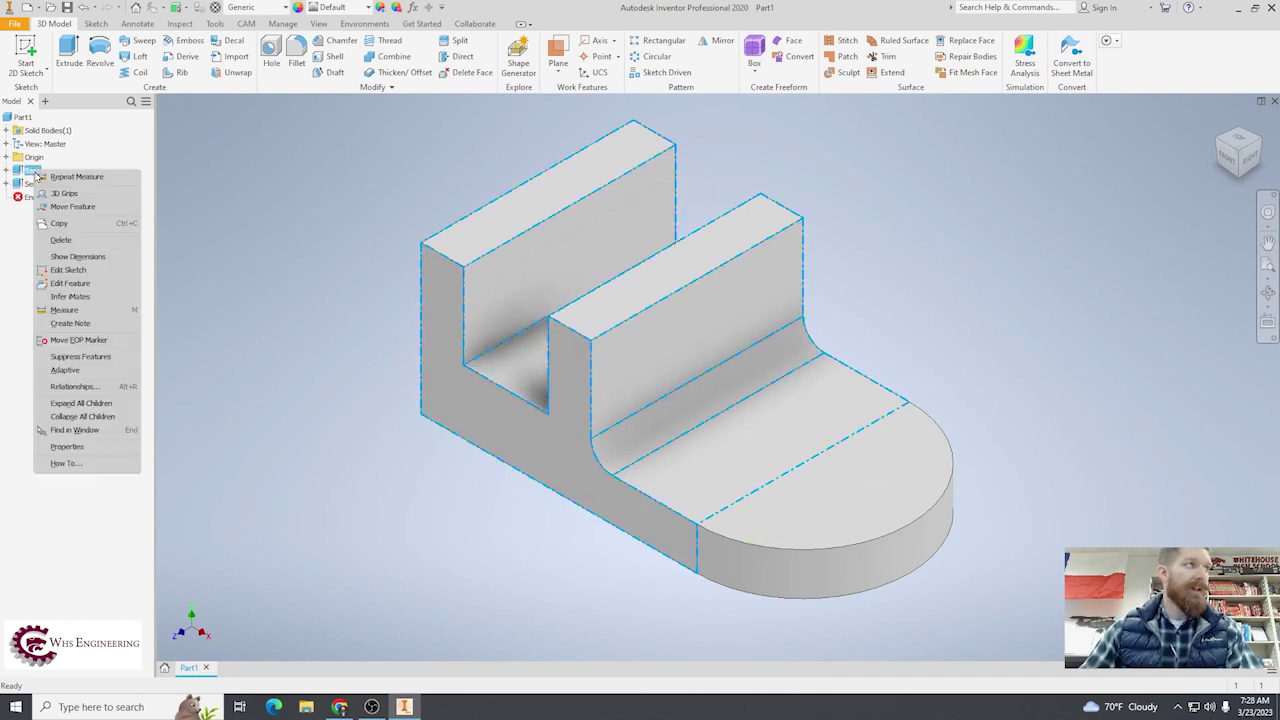
click(70, 284)
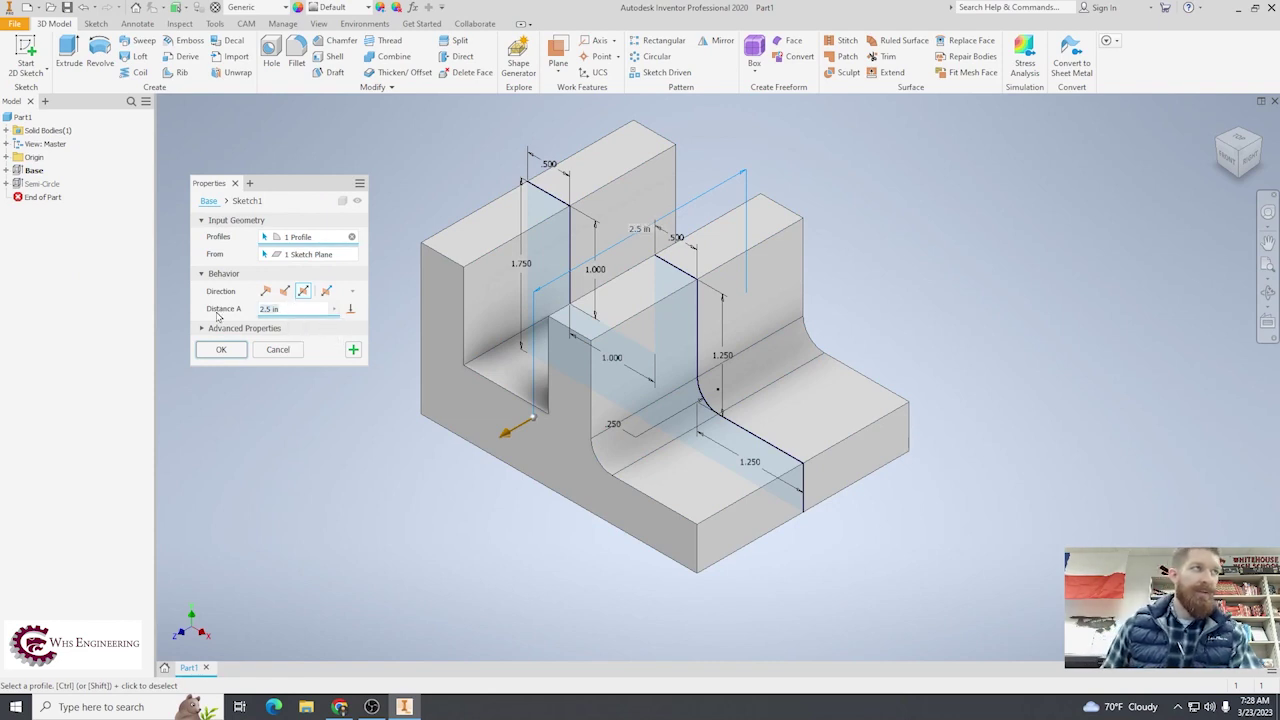
text(3)
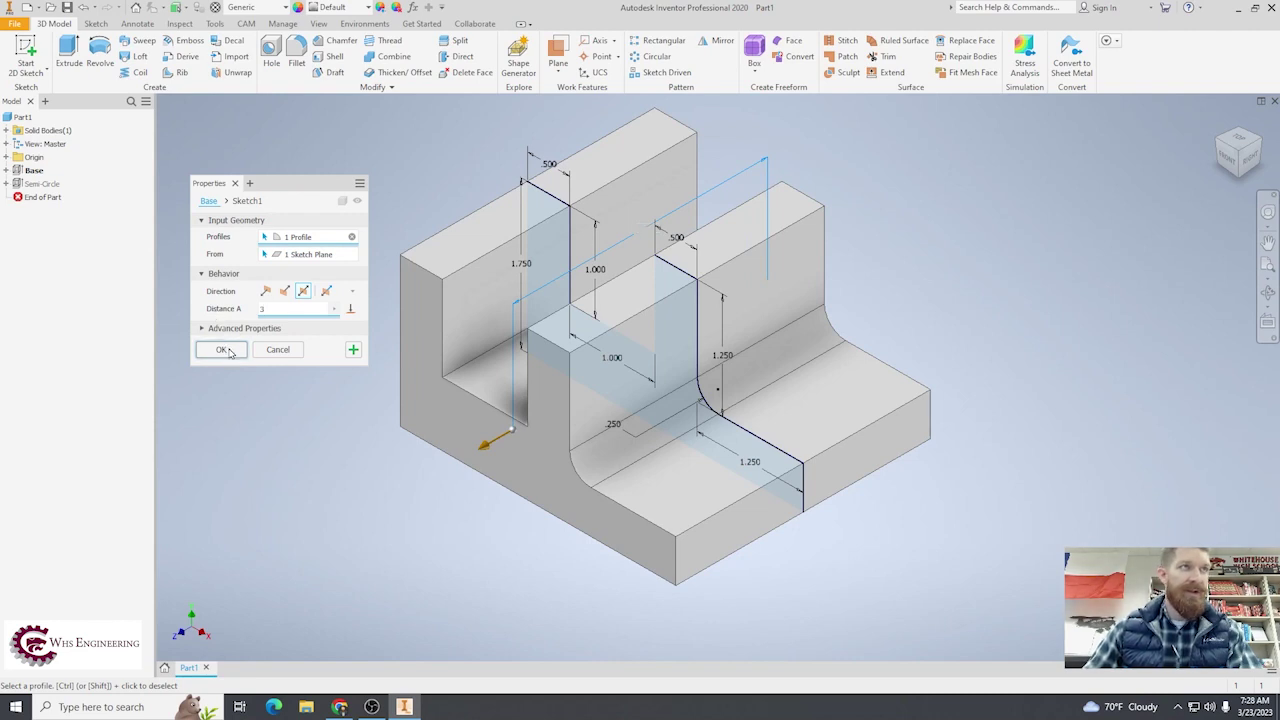
click(224, 350)
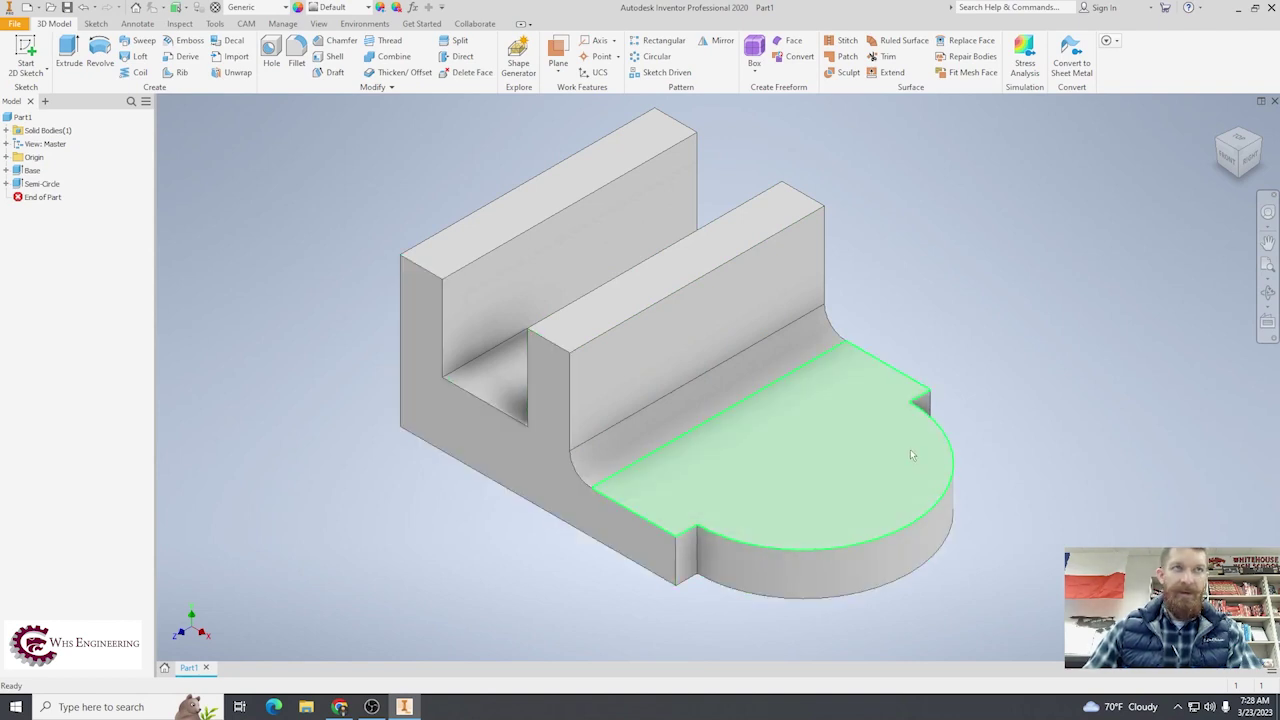
Review the Semi-Circle extrusion's feature settings and accept them as they are
click(38, 184)
right_click(36, 186)
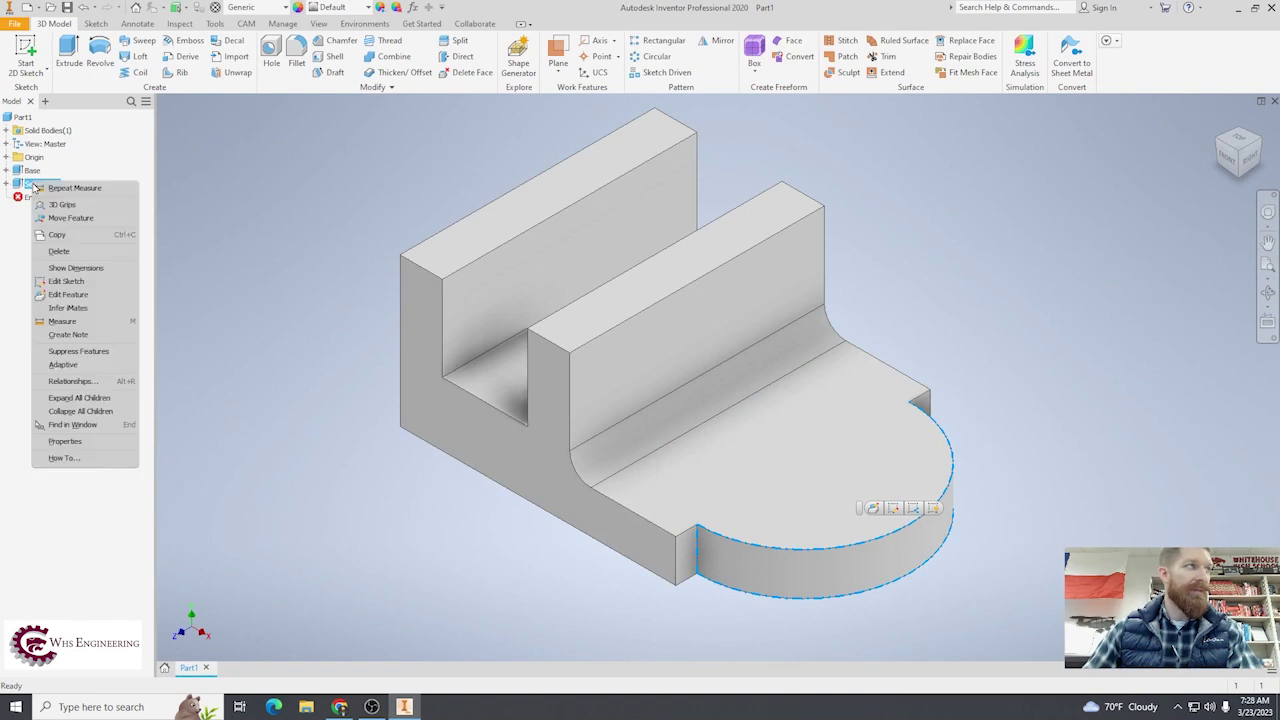
click(88, 295)
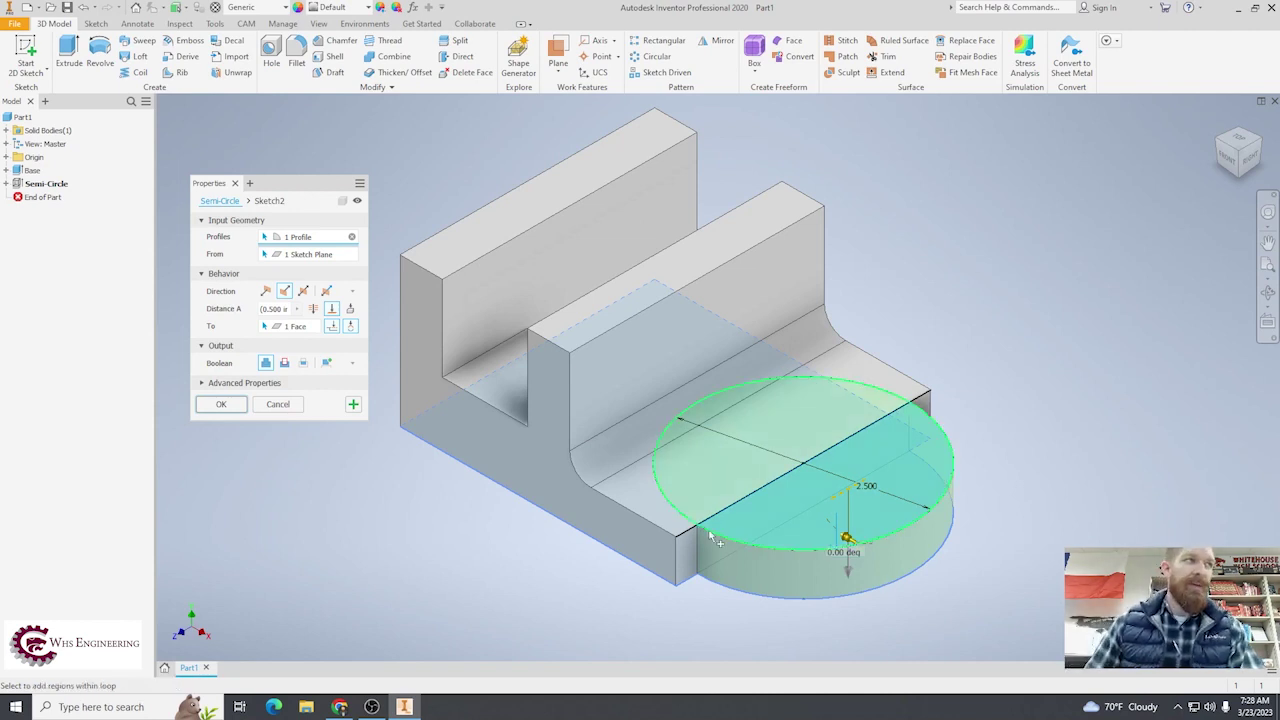
click(221, 404)
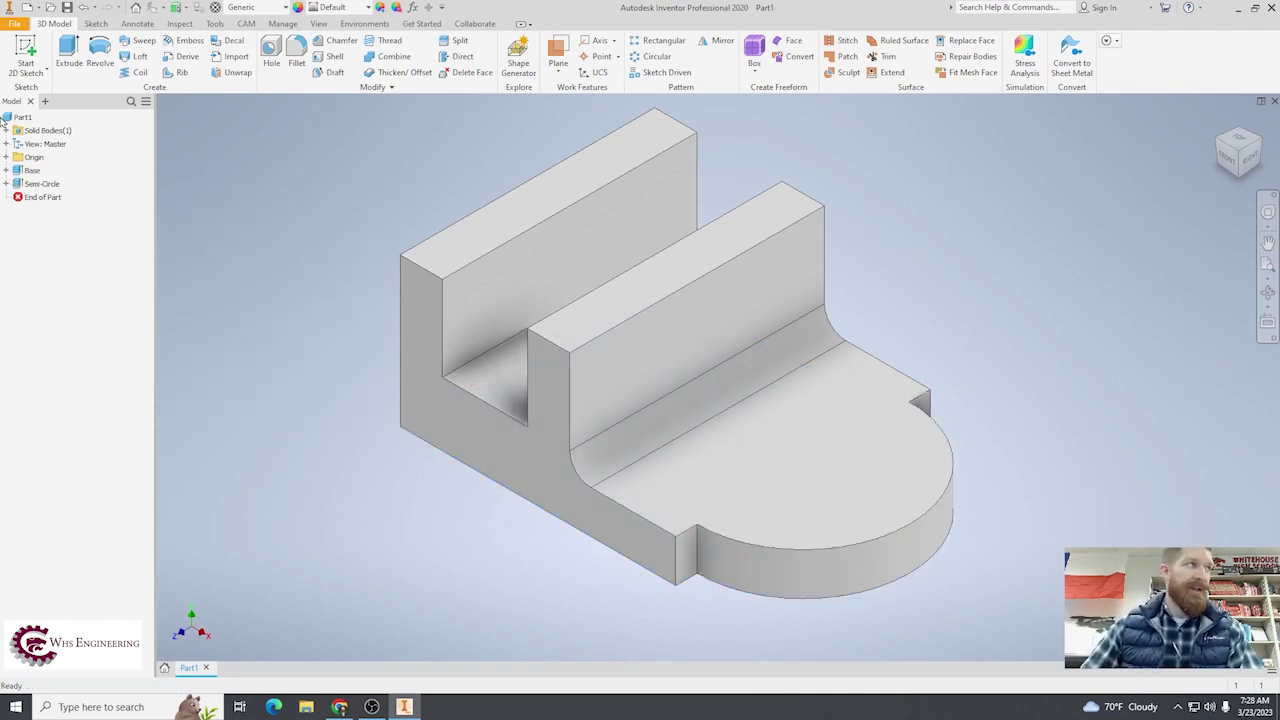
Edit the sketch of the Semi-Circle feature, set the circle's diameter to 3 in and finish the sketch
click(5, 184)
right_click(50, 198)
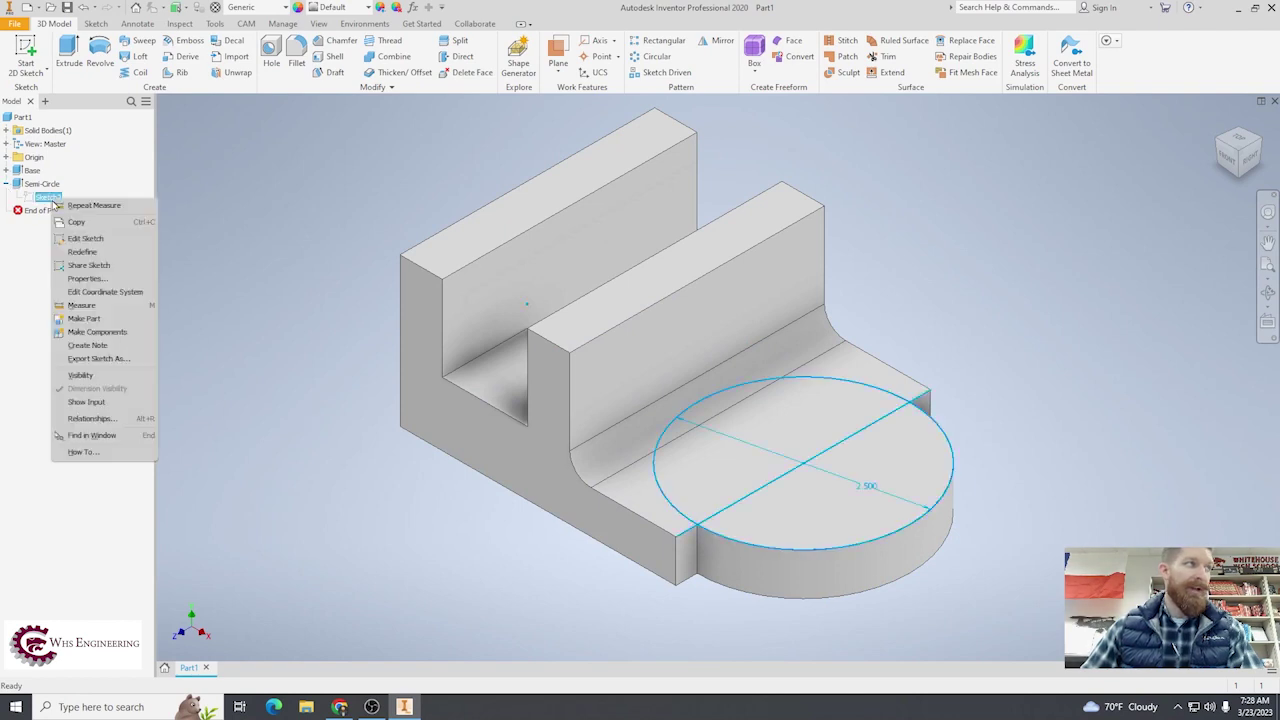
click(85, 238)
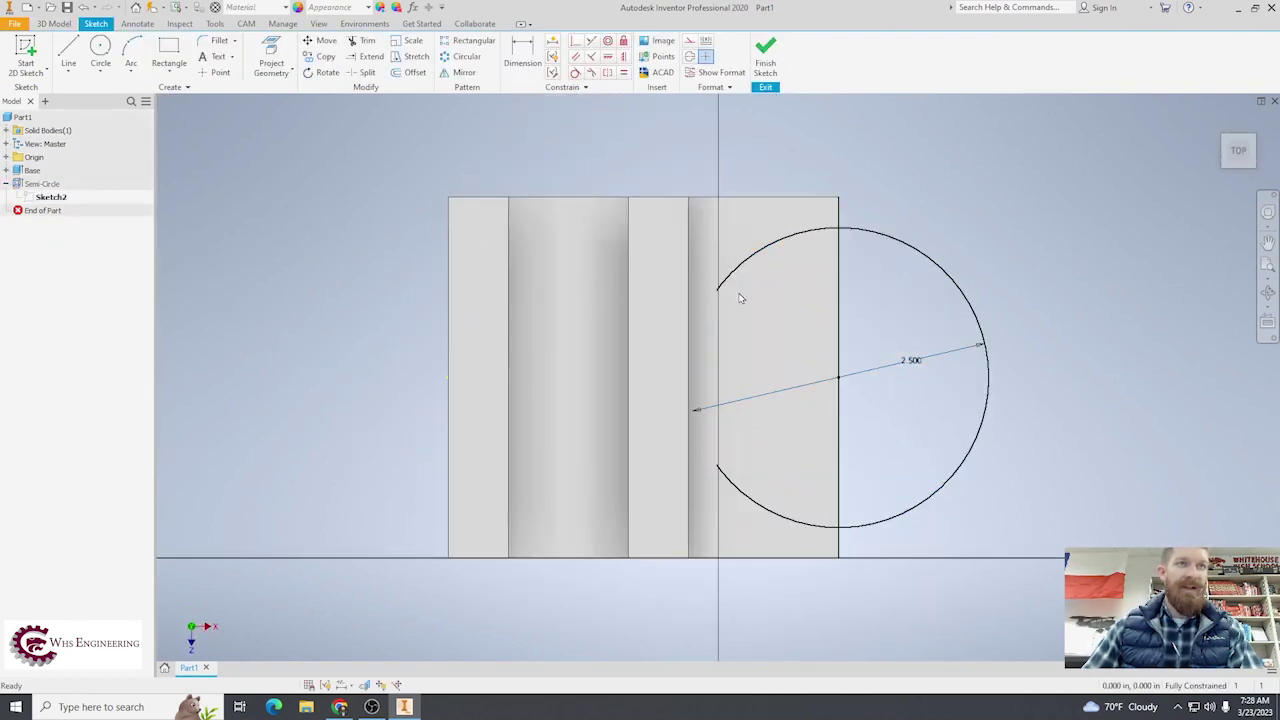
double_click(921, 361)
text(3)
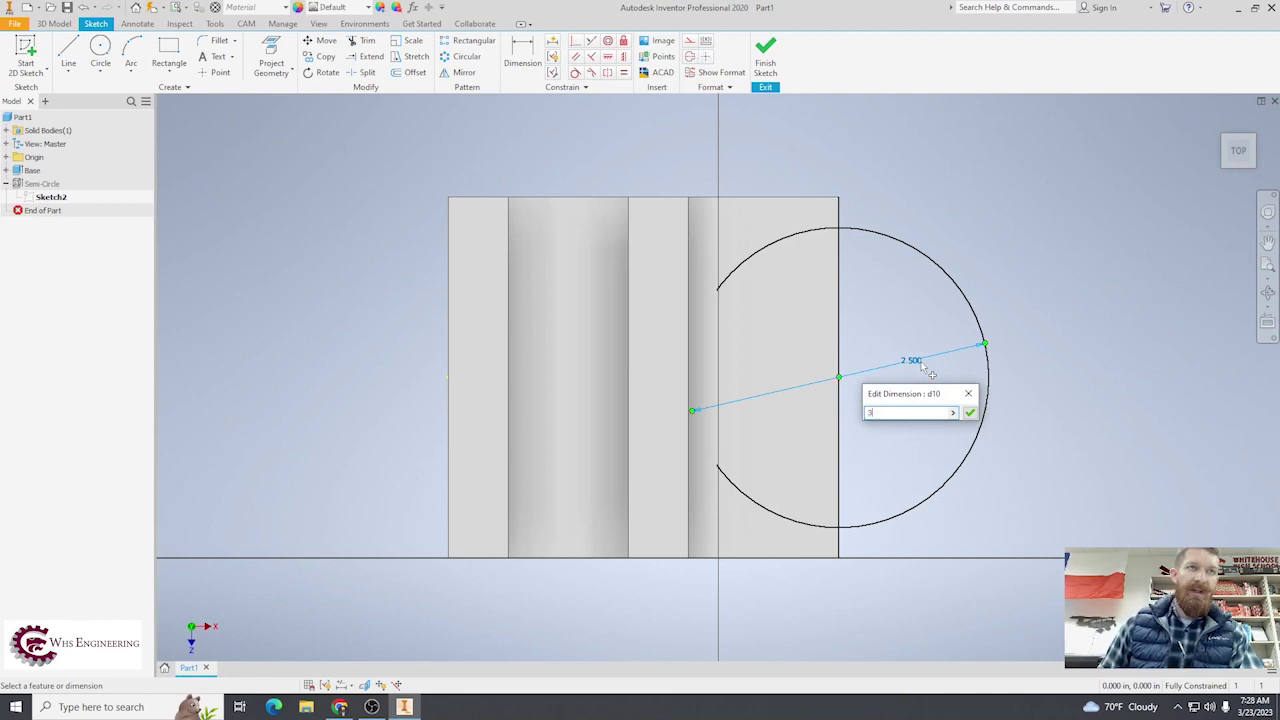
key(Return)
click(765, 55)
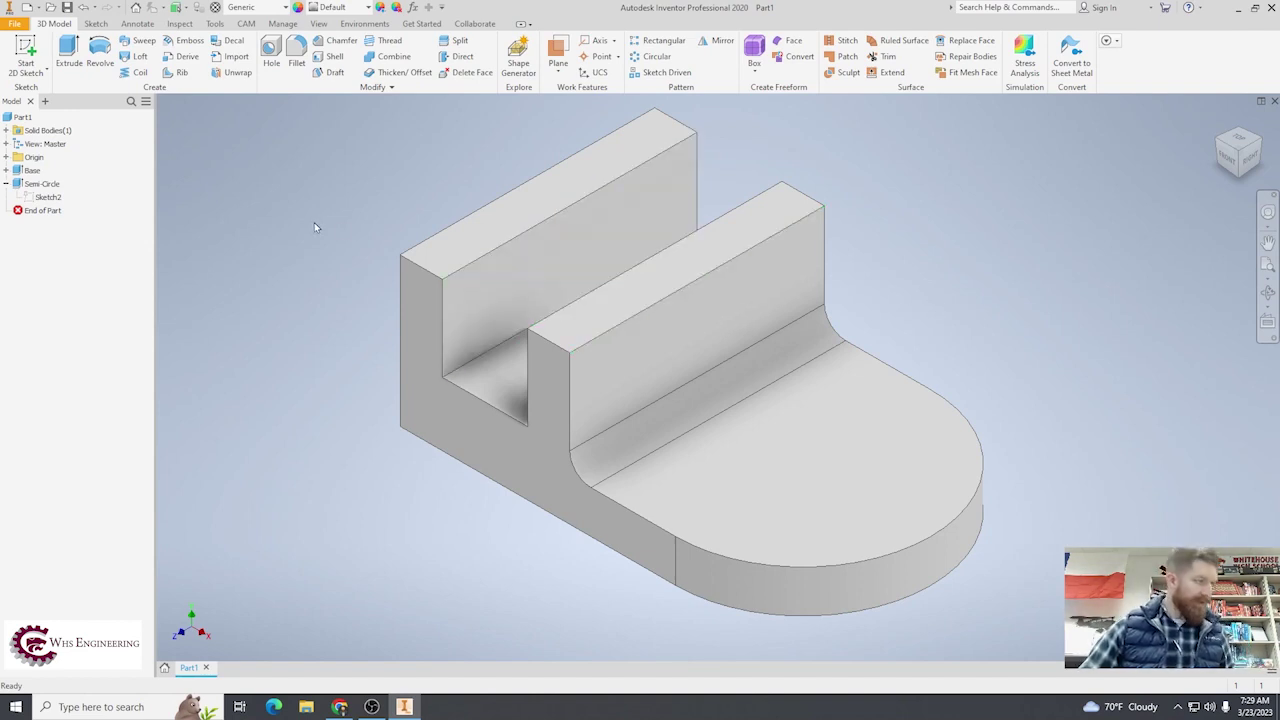
Create a sketch on the top face of the rounded end and project its curved outer edge into it
click(25, 55)
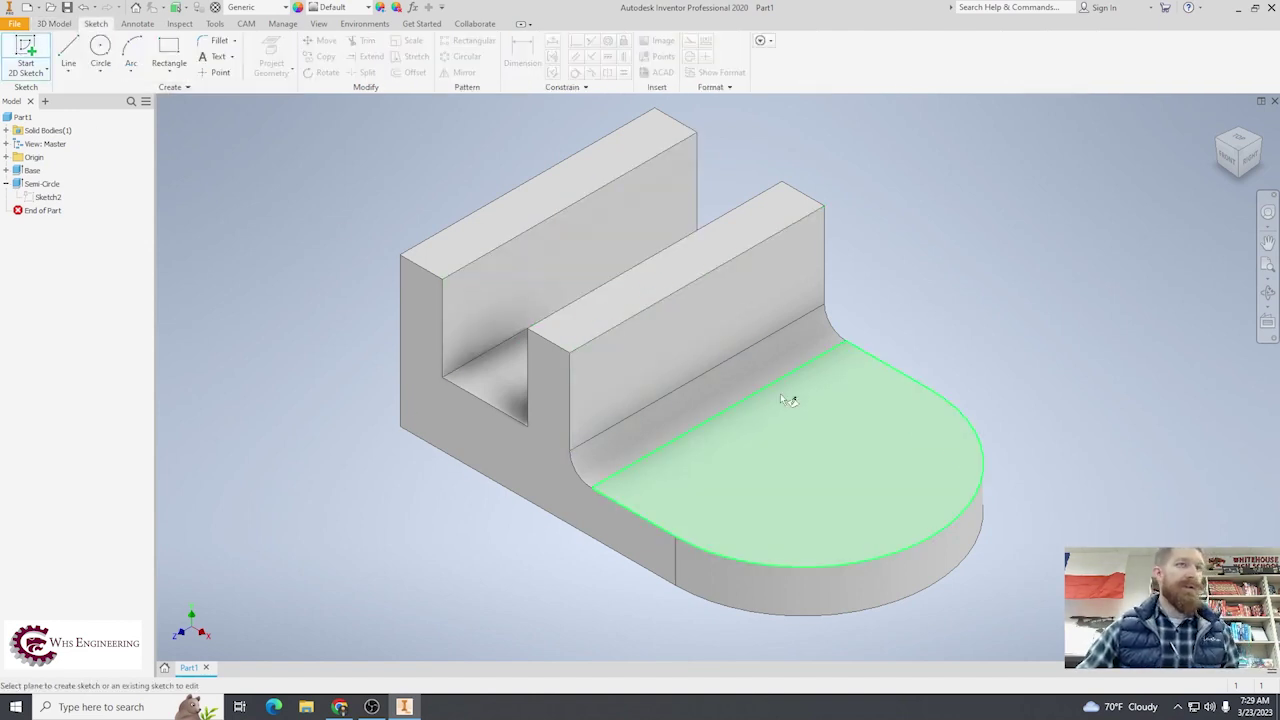
click(851, 425)
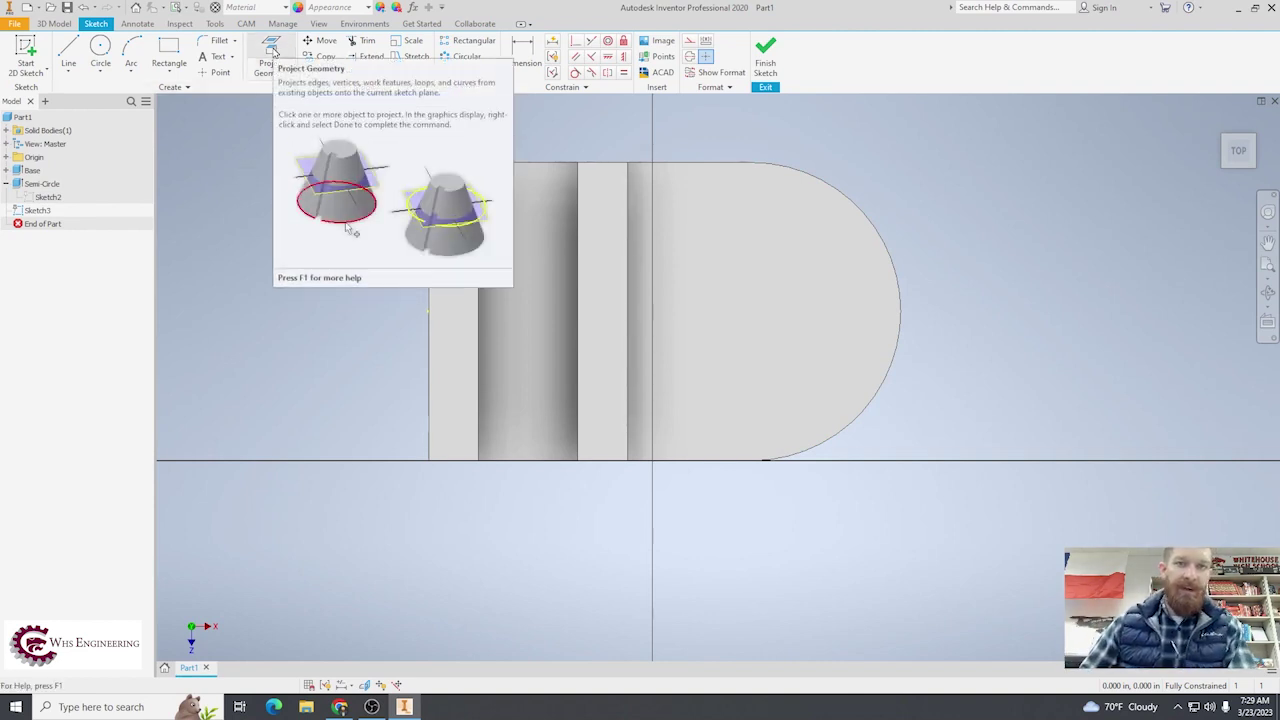
click(275, 52)
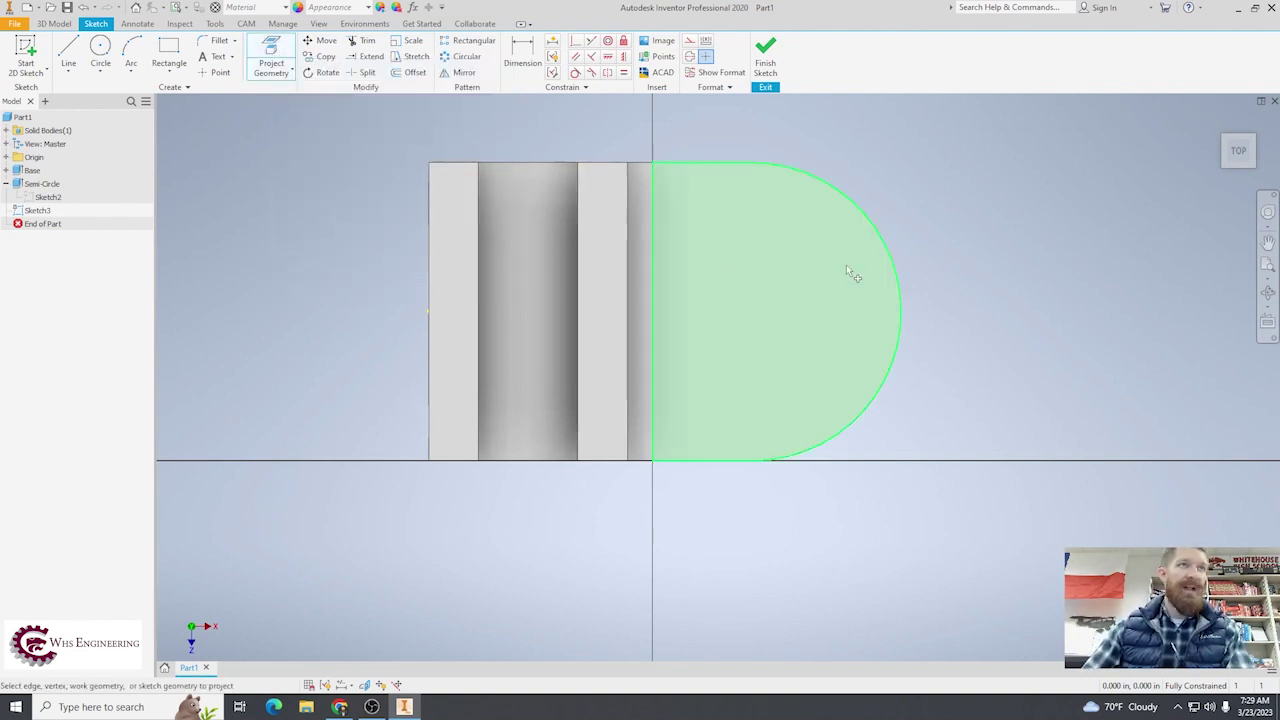
click(846, 194)
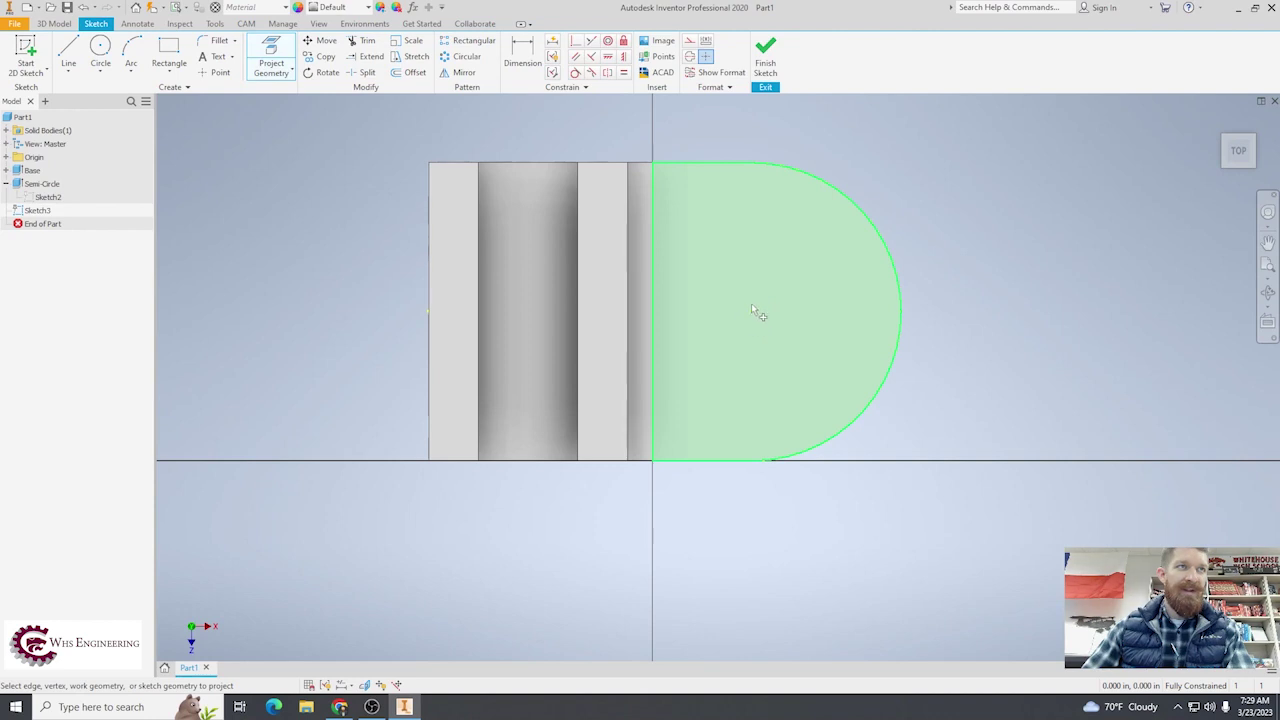
Draw a 0.75 in diameter circle centred on the projected arc's centre and finish the sketch
click(100, 50)
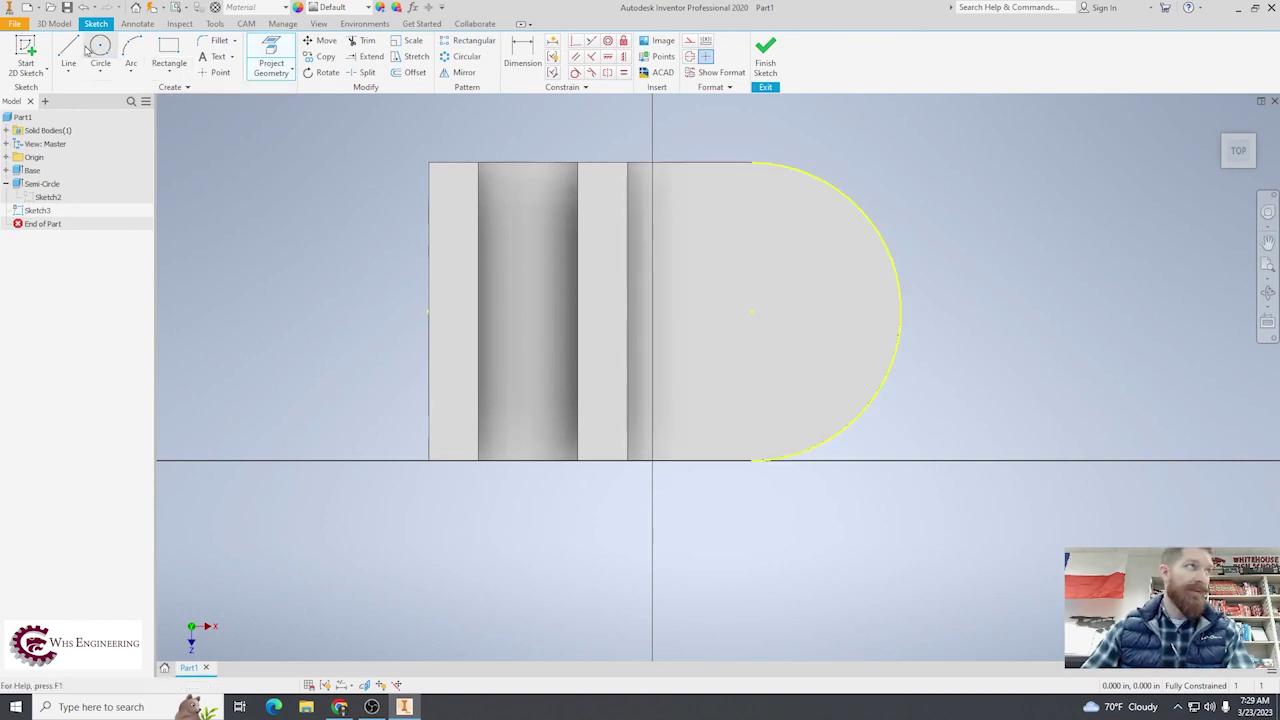
click(752, 311)
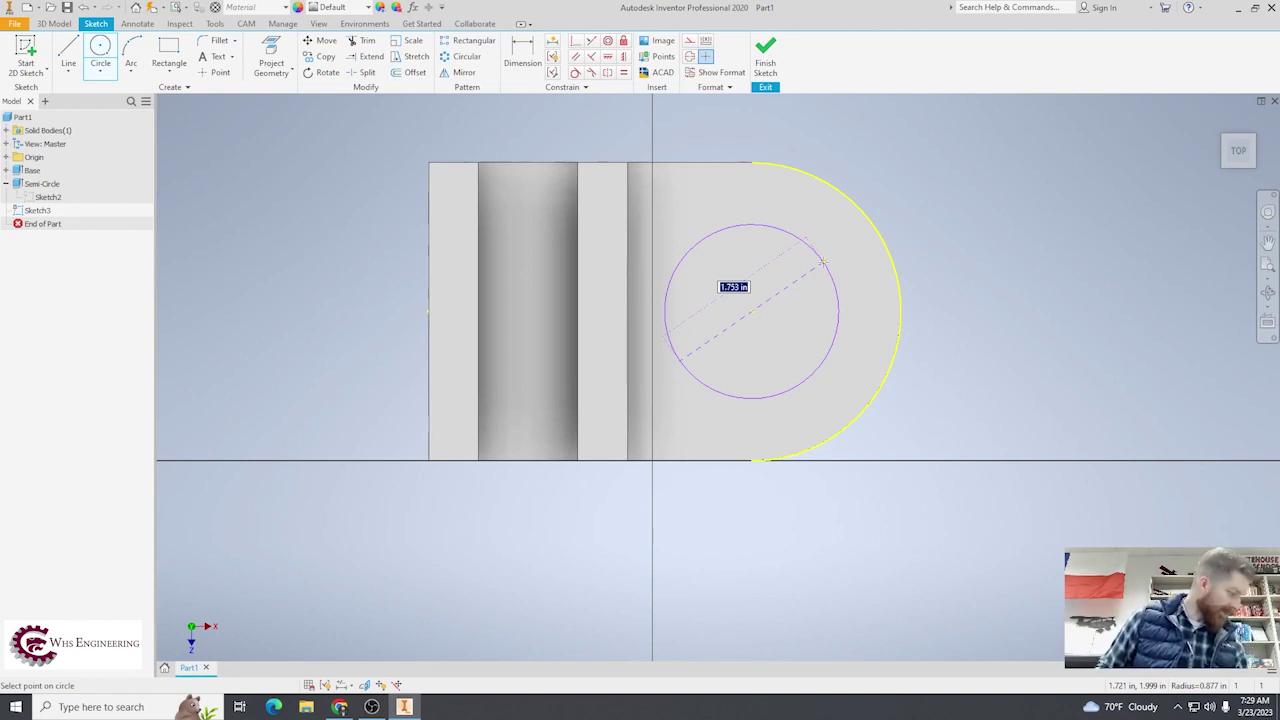
text(0.75)
key(Return)
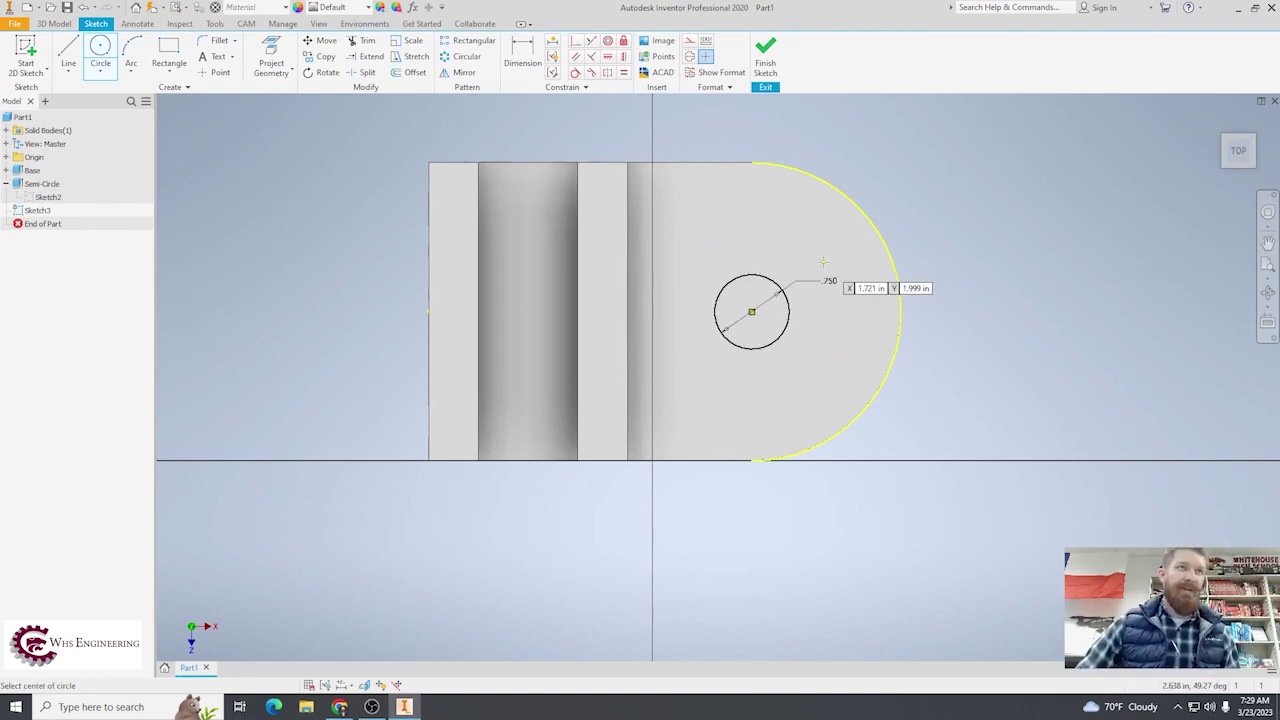
click(765, 57)
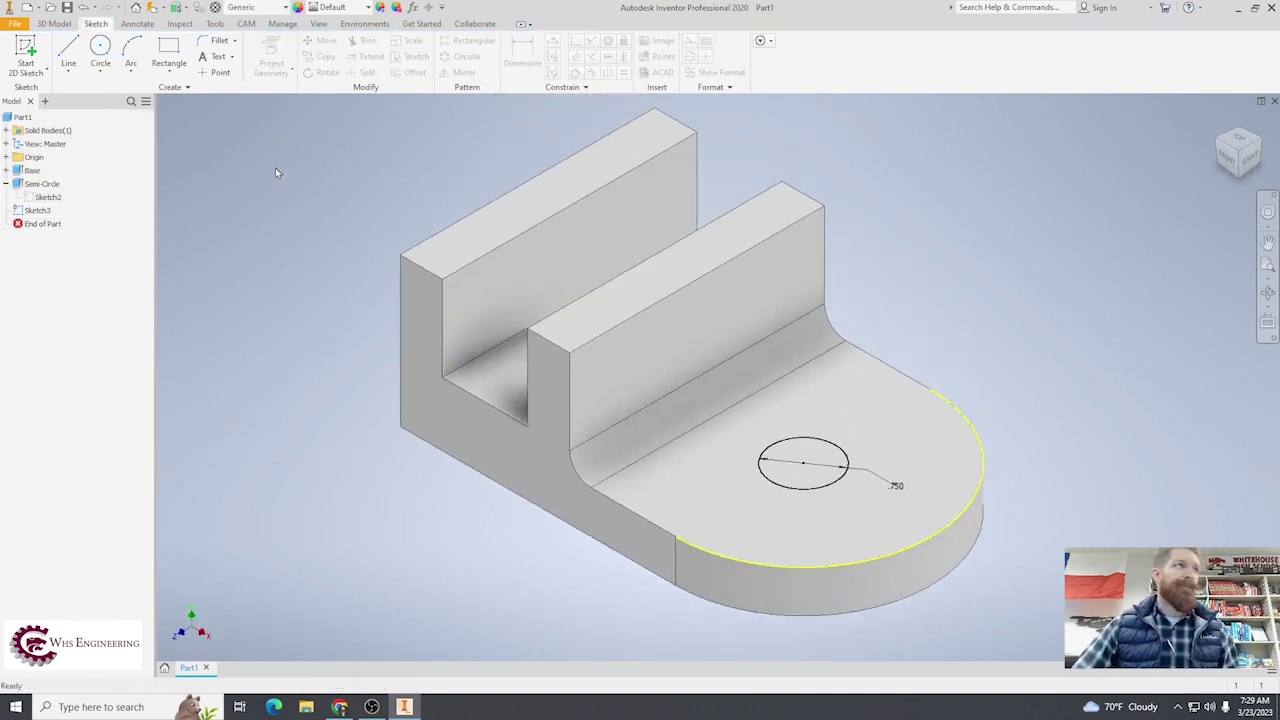
Extrude the circle as a cut through all of the rounded end
click(69, 45)
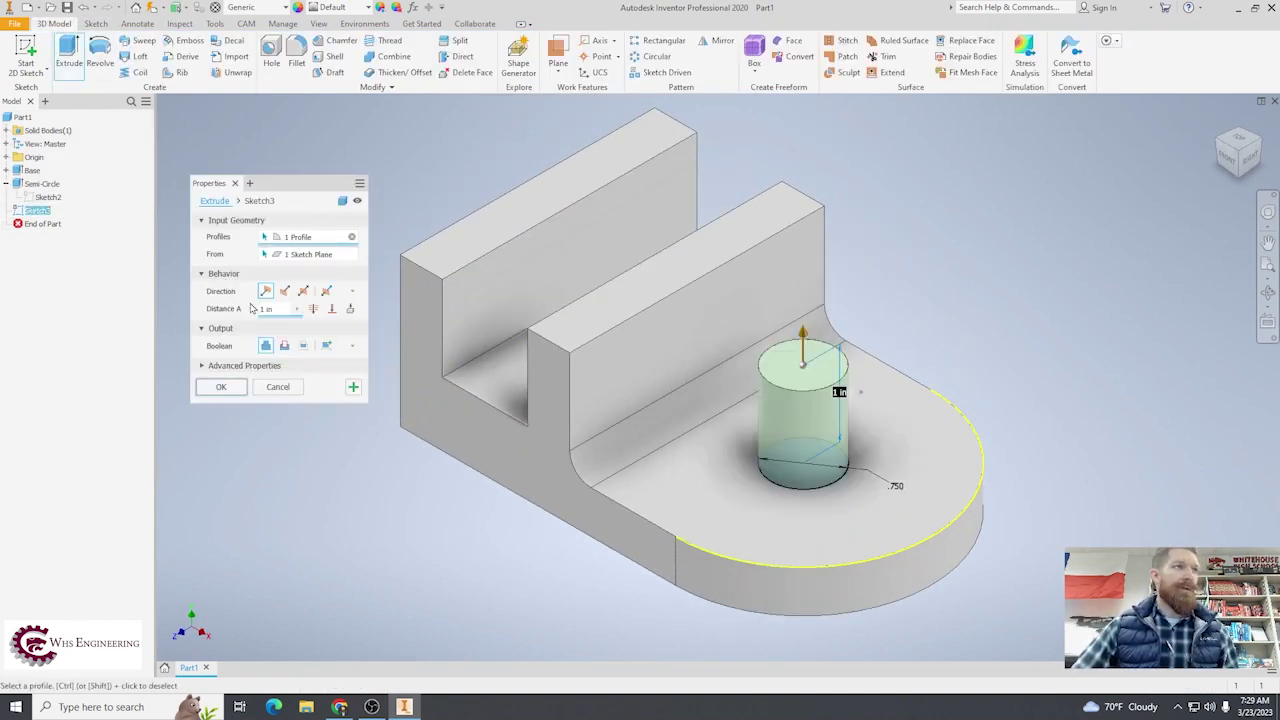
click(285, 345)
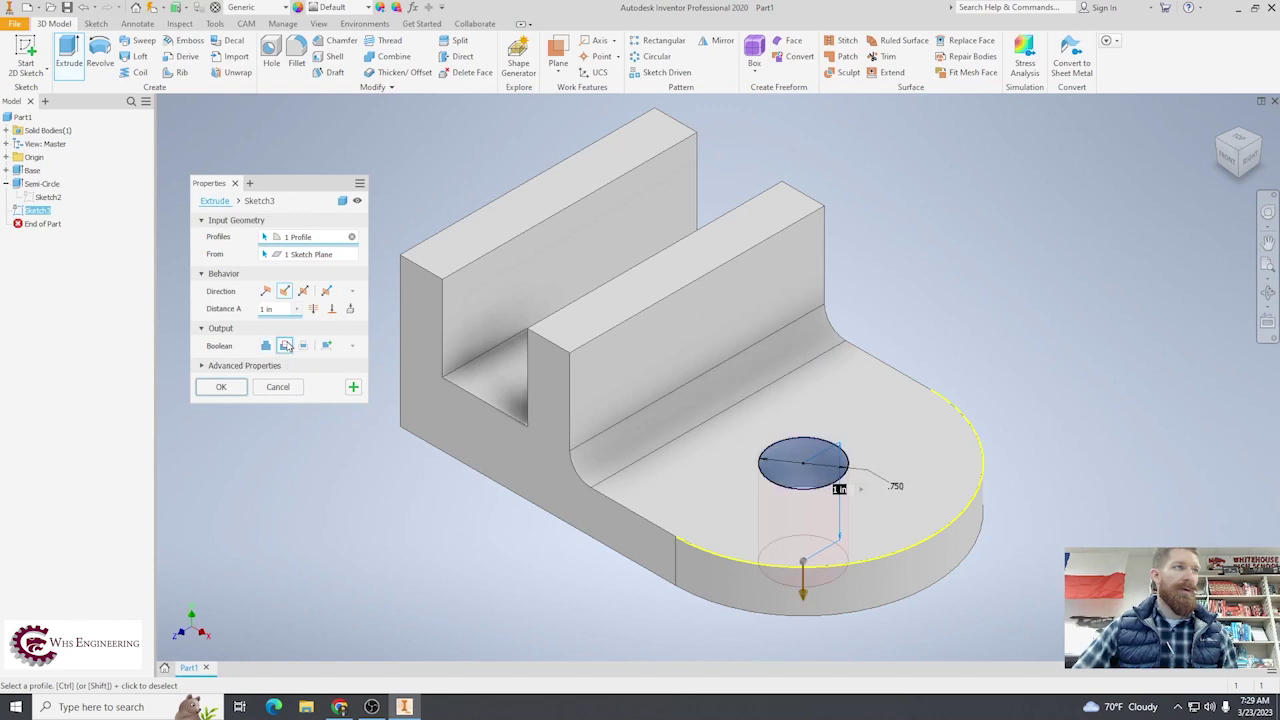
click(312, 309)
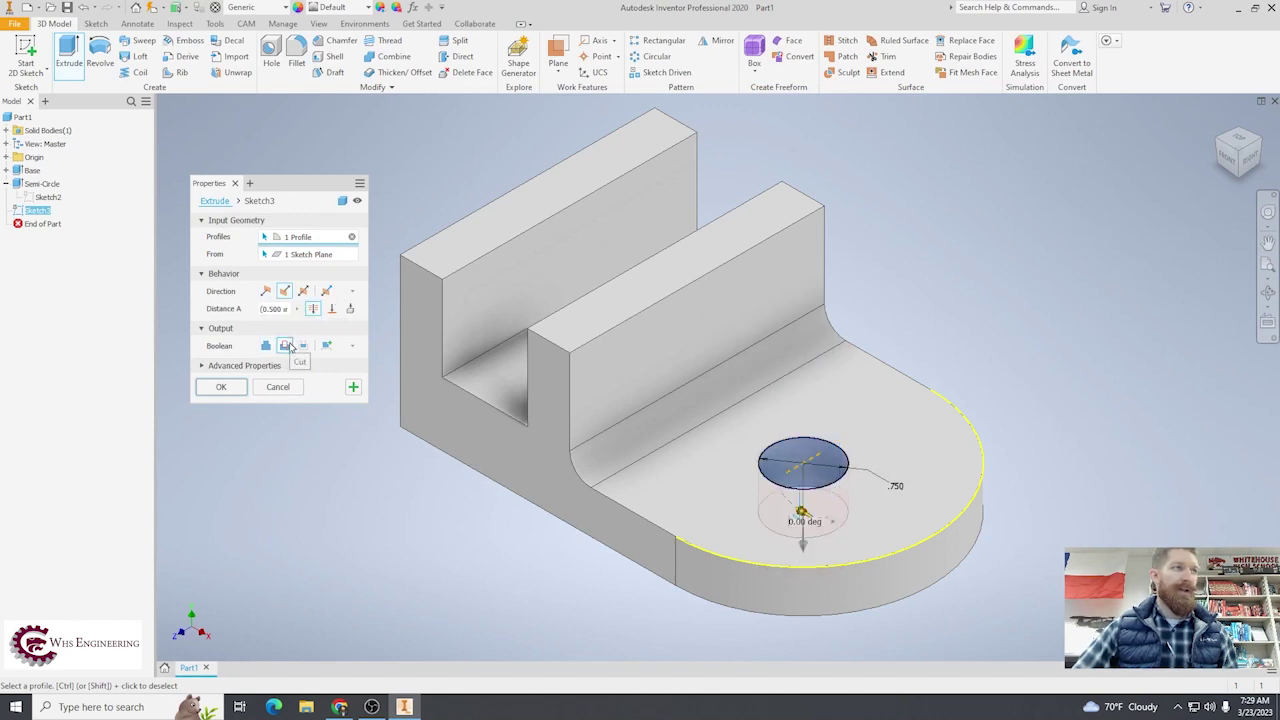
click(238, 389)
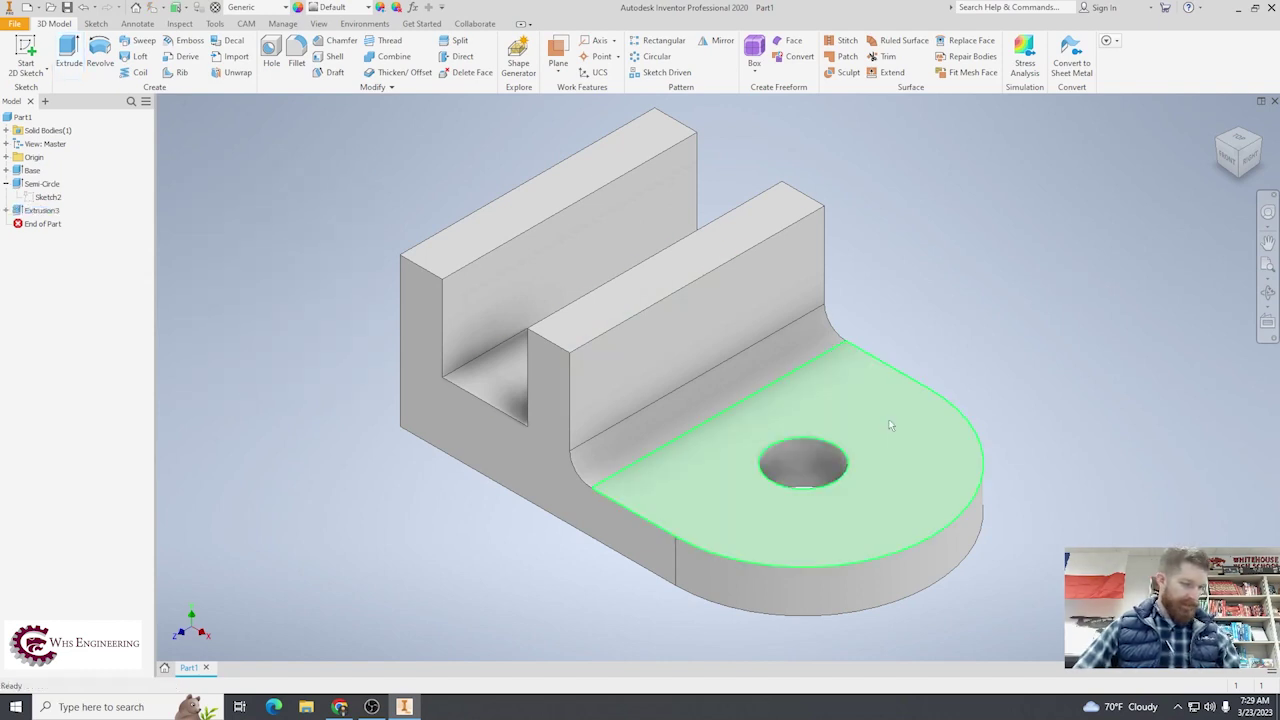
Rename the new cut extrusion as Hole
mouse_move(890, 425)
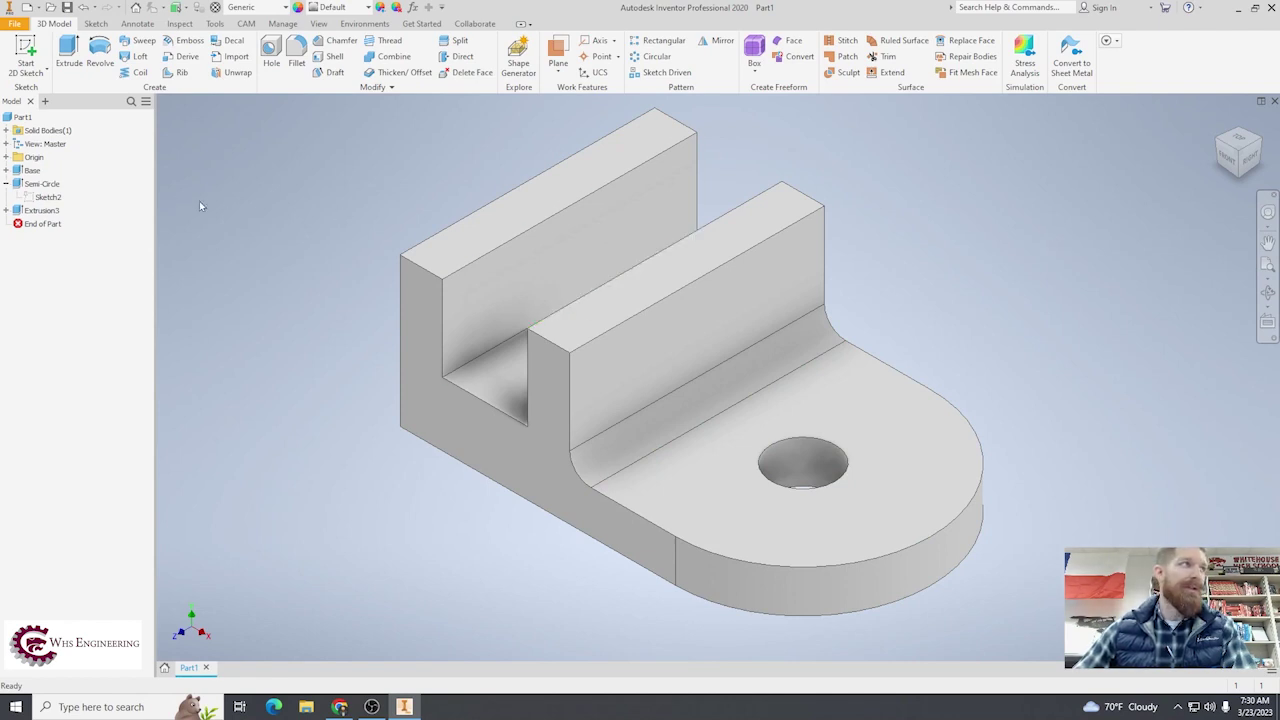
click(6, 184)
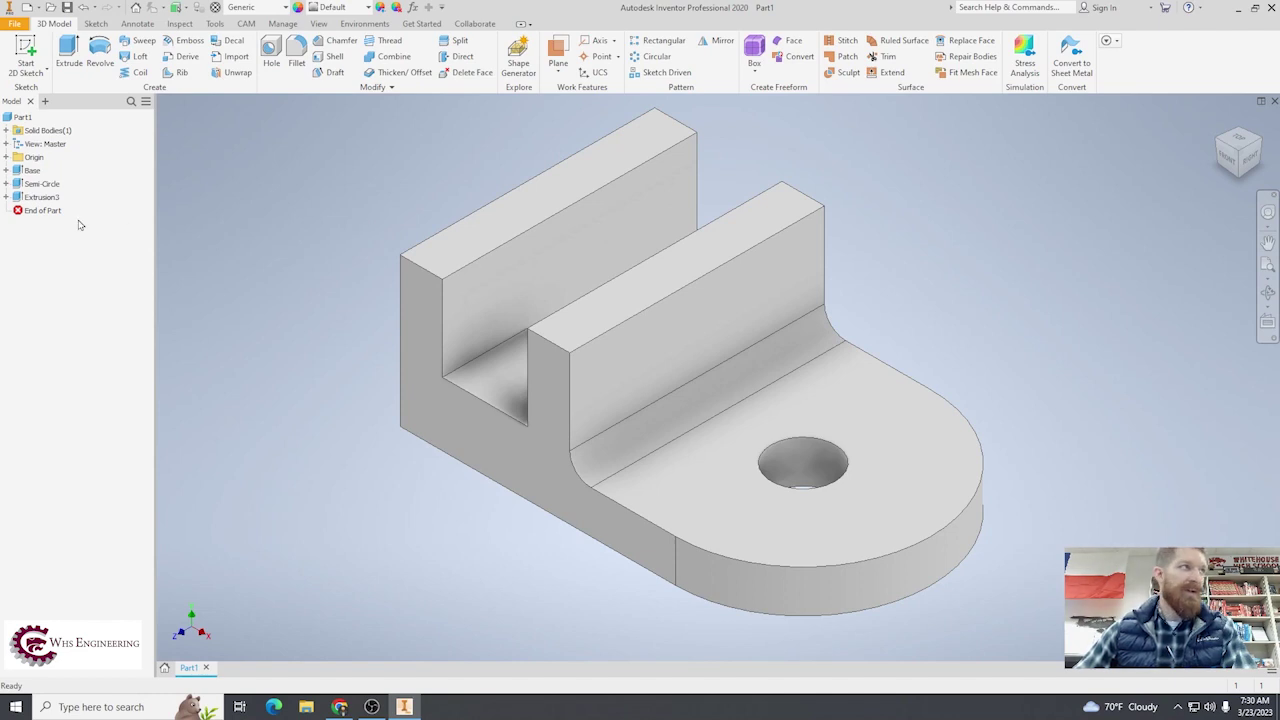
click(40, 199)
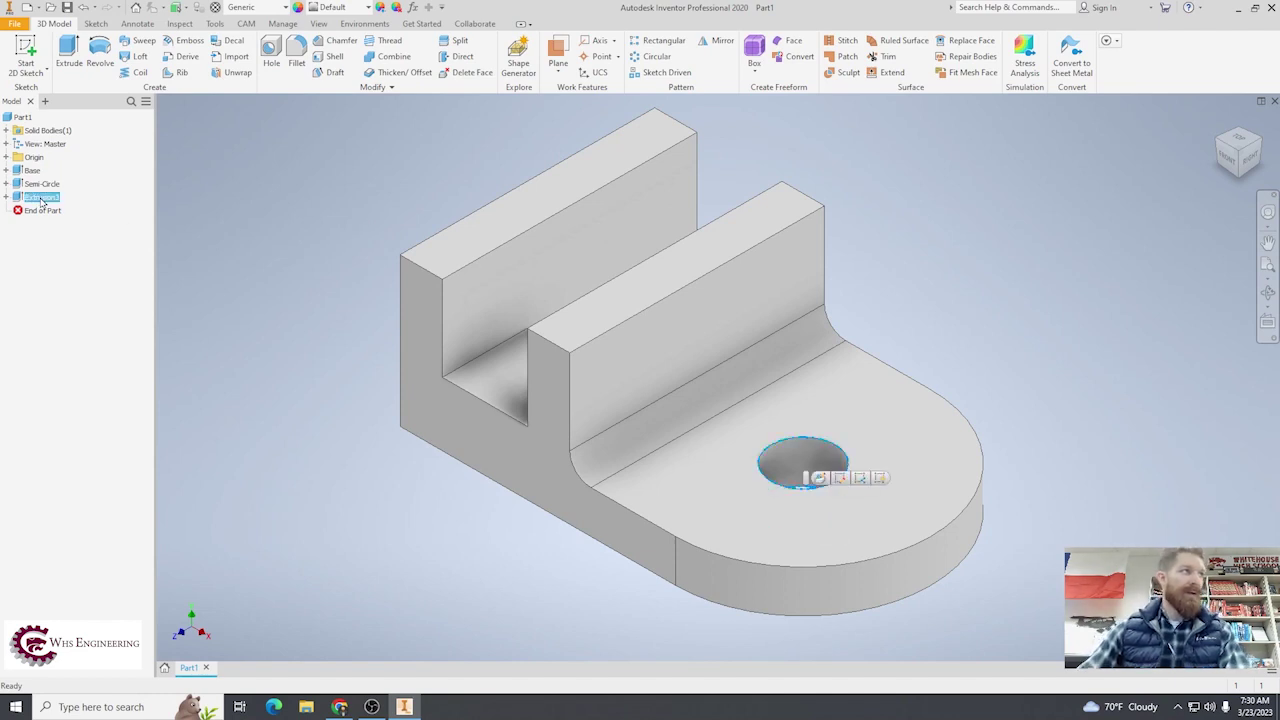
click(41, 202)
text(Hole)
key(Return)
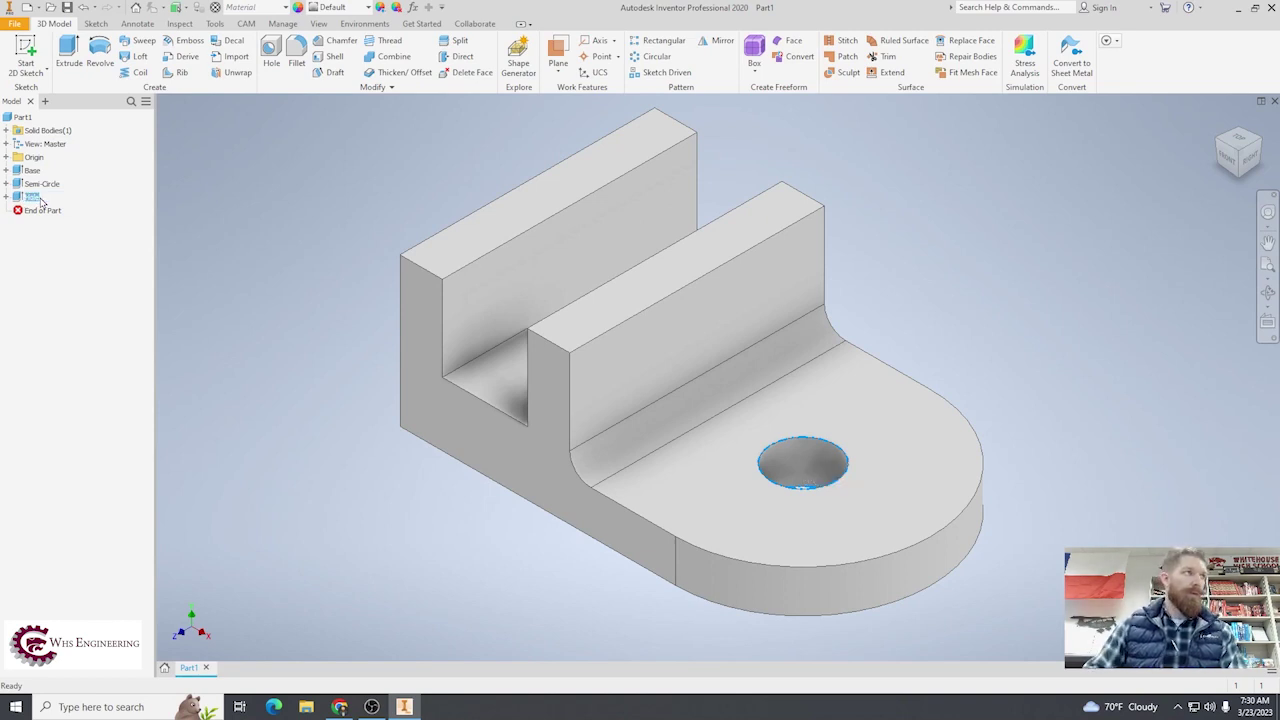
click(87, 205)
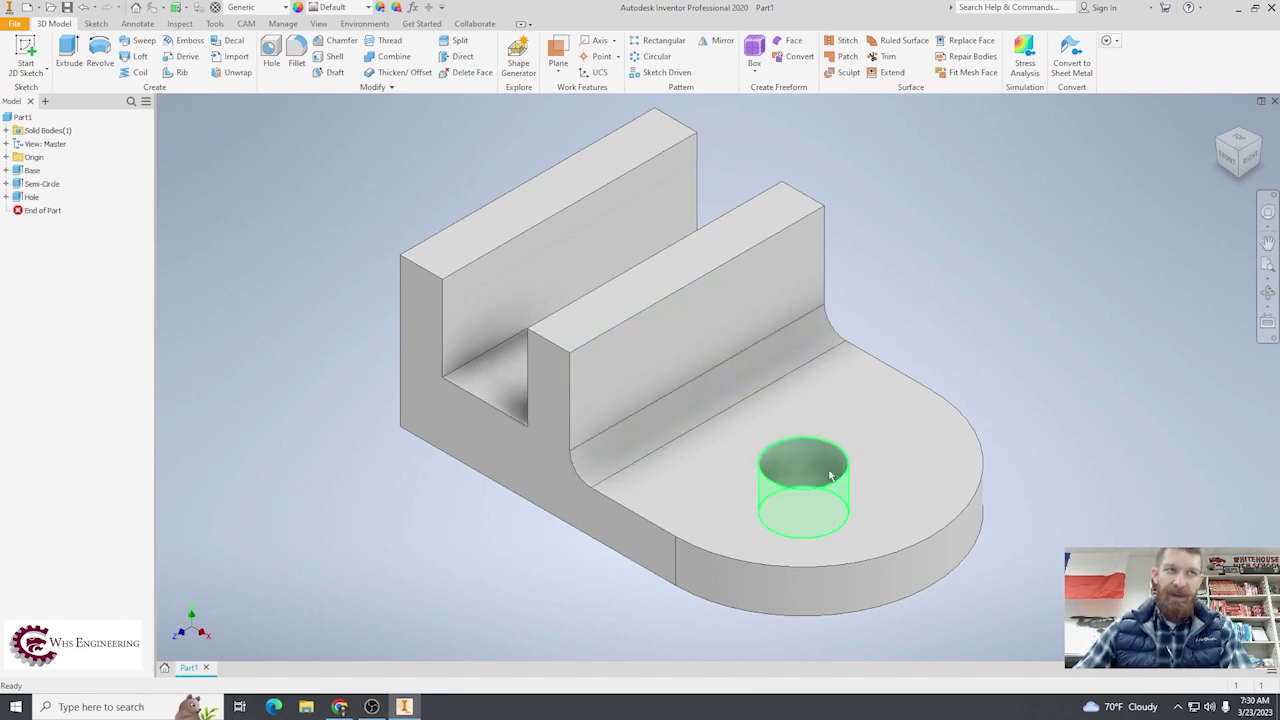
Edit the sketch of the Hole feature, set the circle's diameter to 1 in and finish the sketch
click(6, 197)
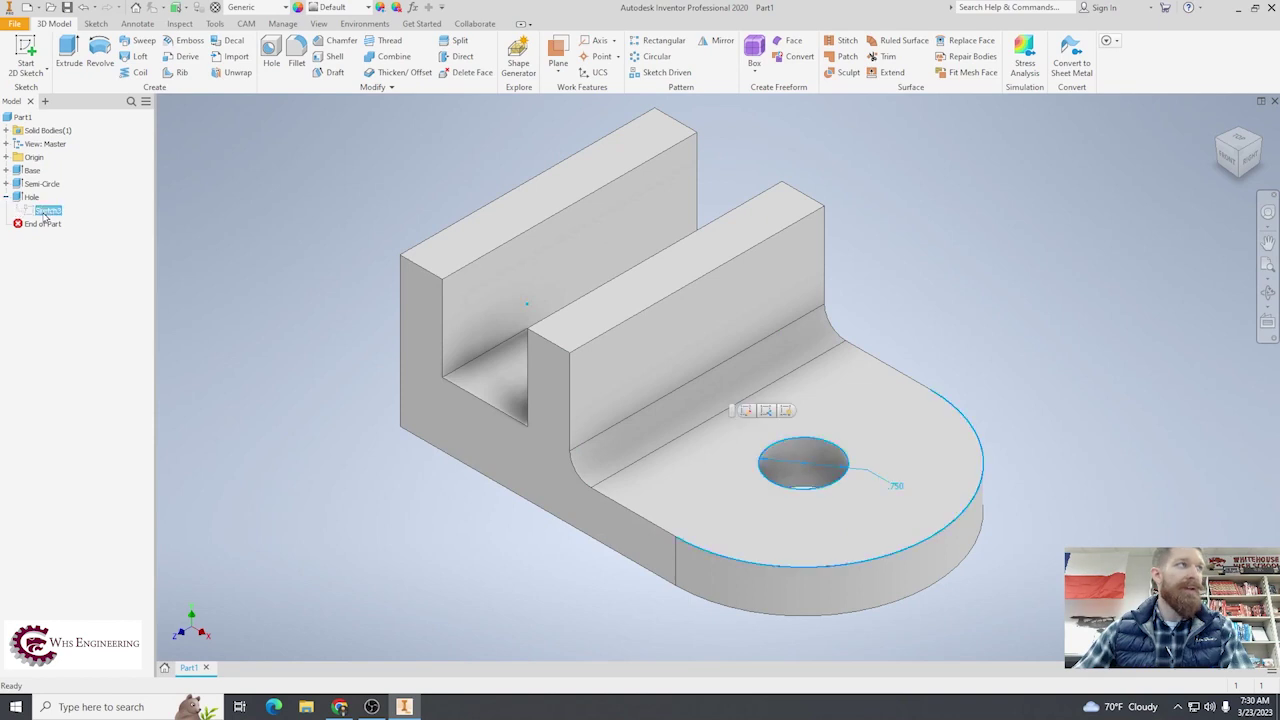
right_click(46, 212)
click(75, 250)
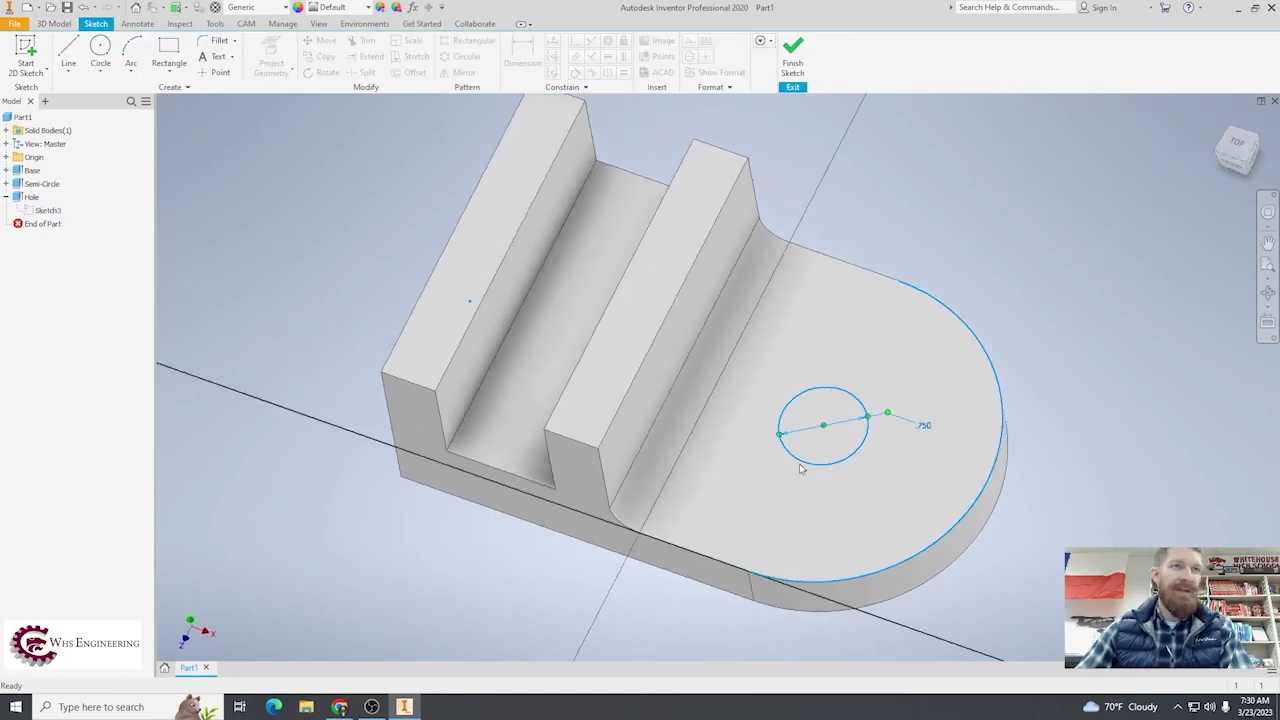
double_click(918, 341)
text(1)
key(Return)
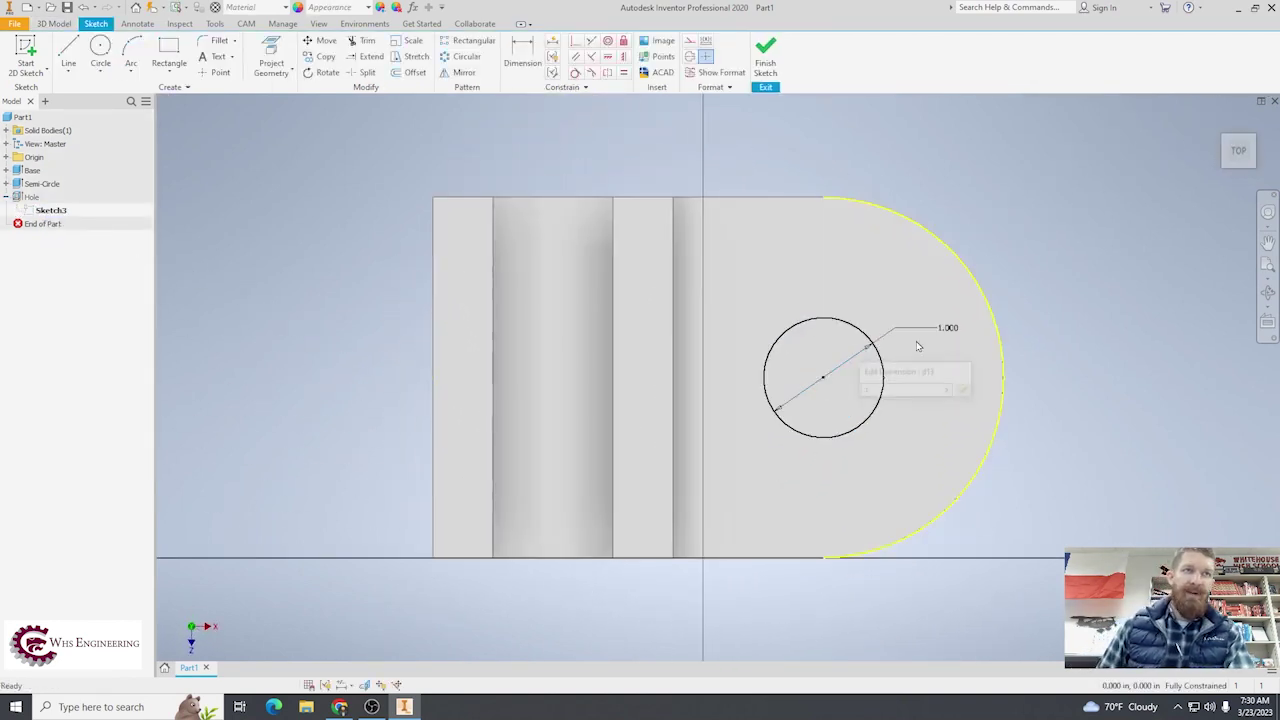
click(765, 52)
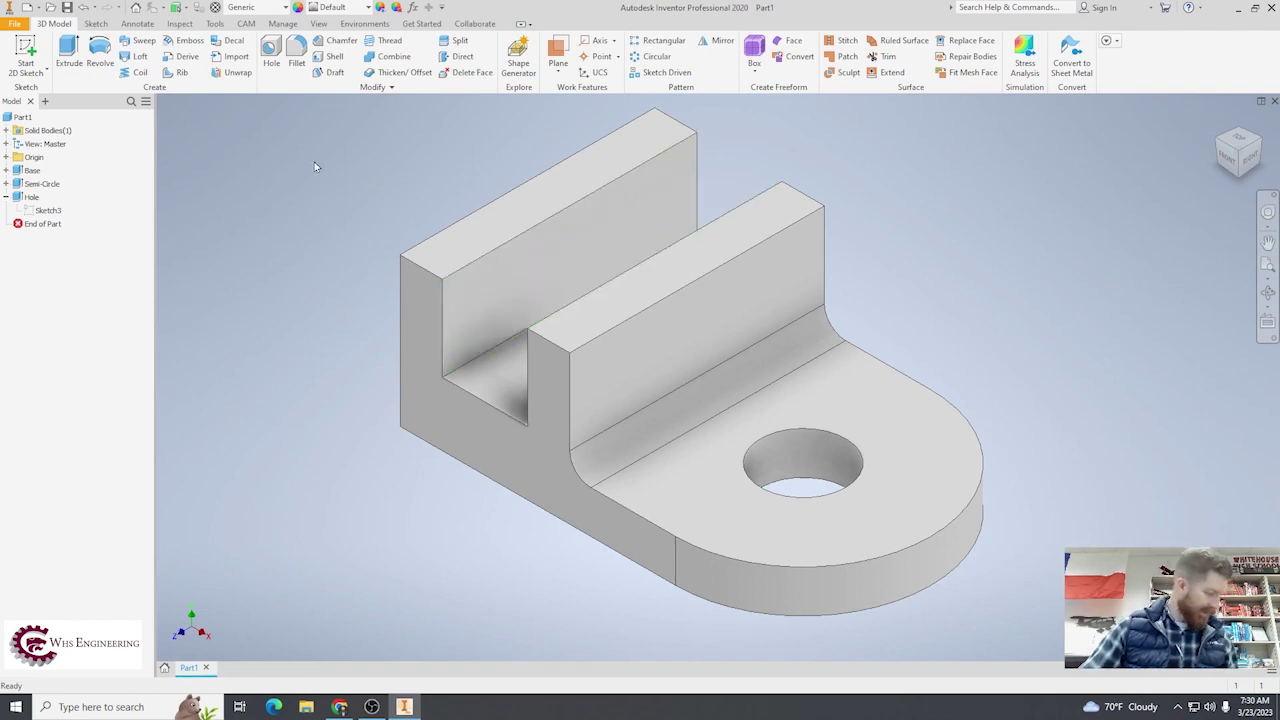
Create a sketch on the outer face of the upright wall beside the rounded end and project the face's outline
click(25, 52)
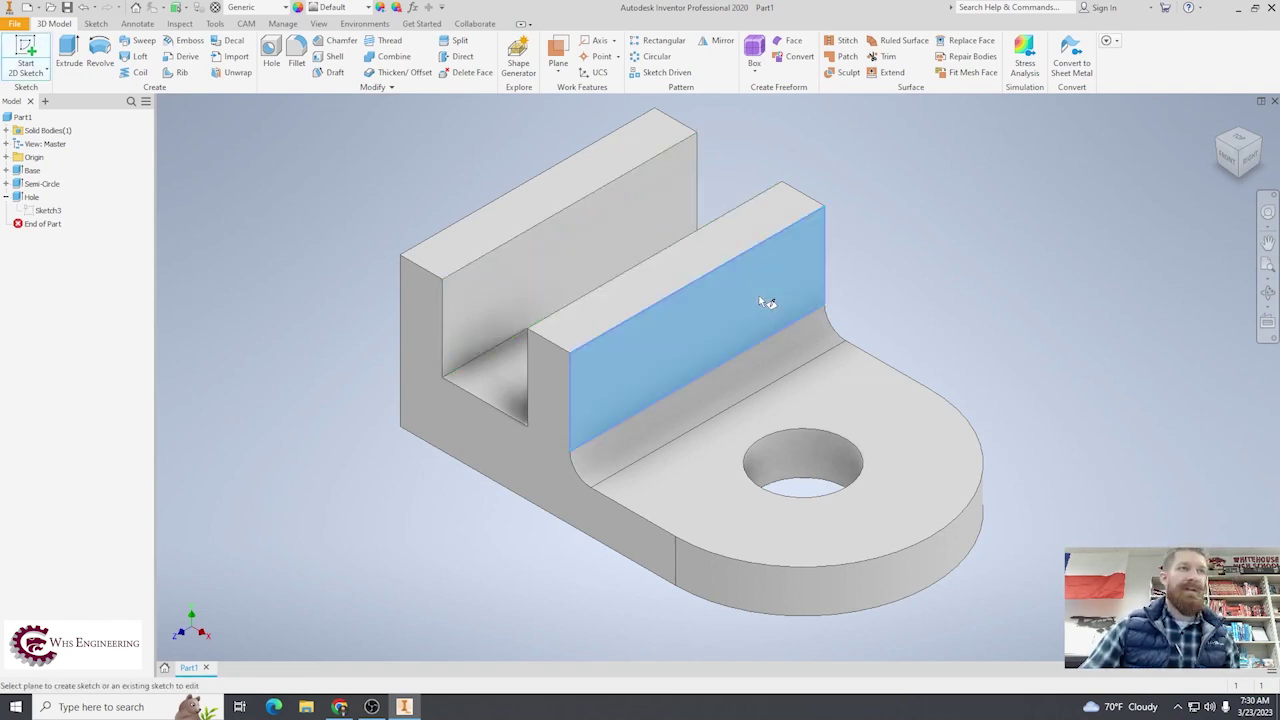
click(758, 296)
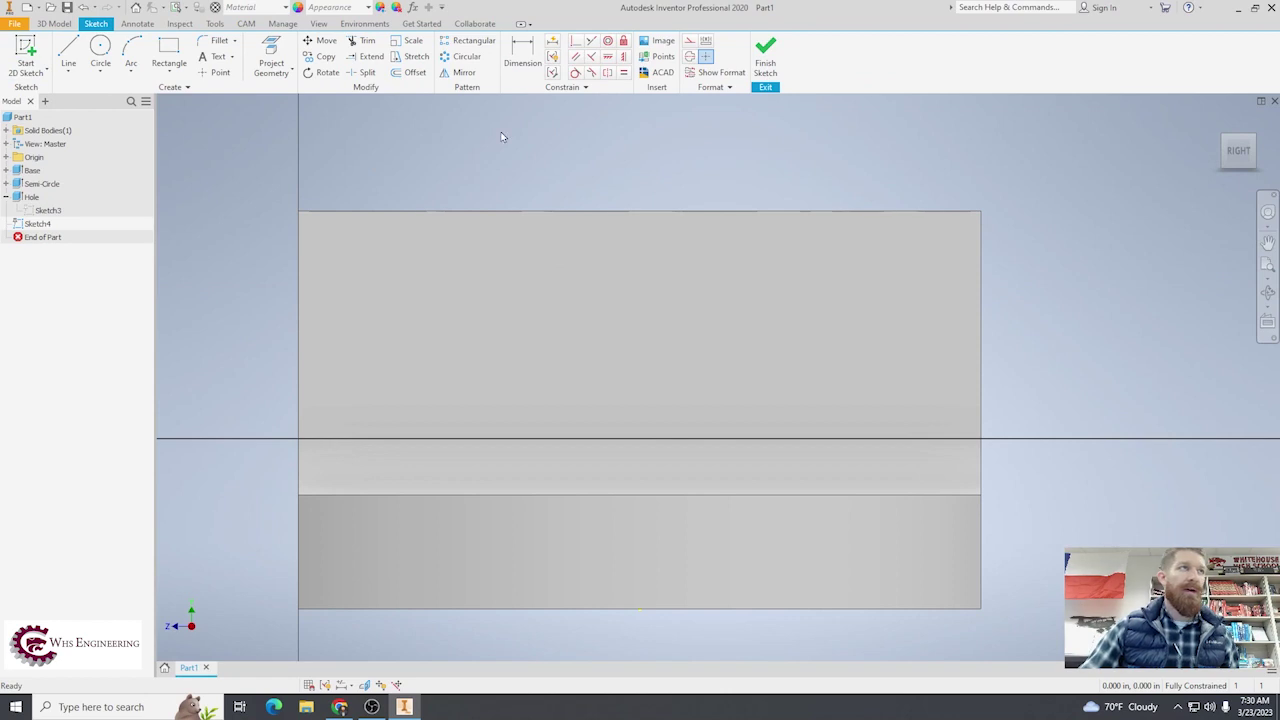
click(271, 60)
click(611, 317)
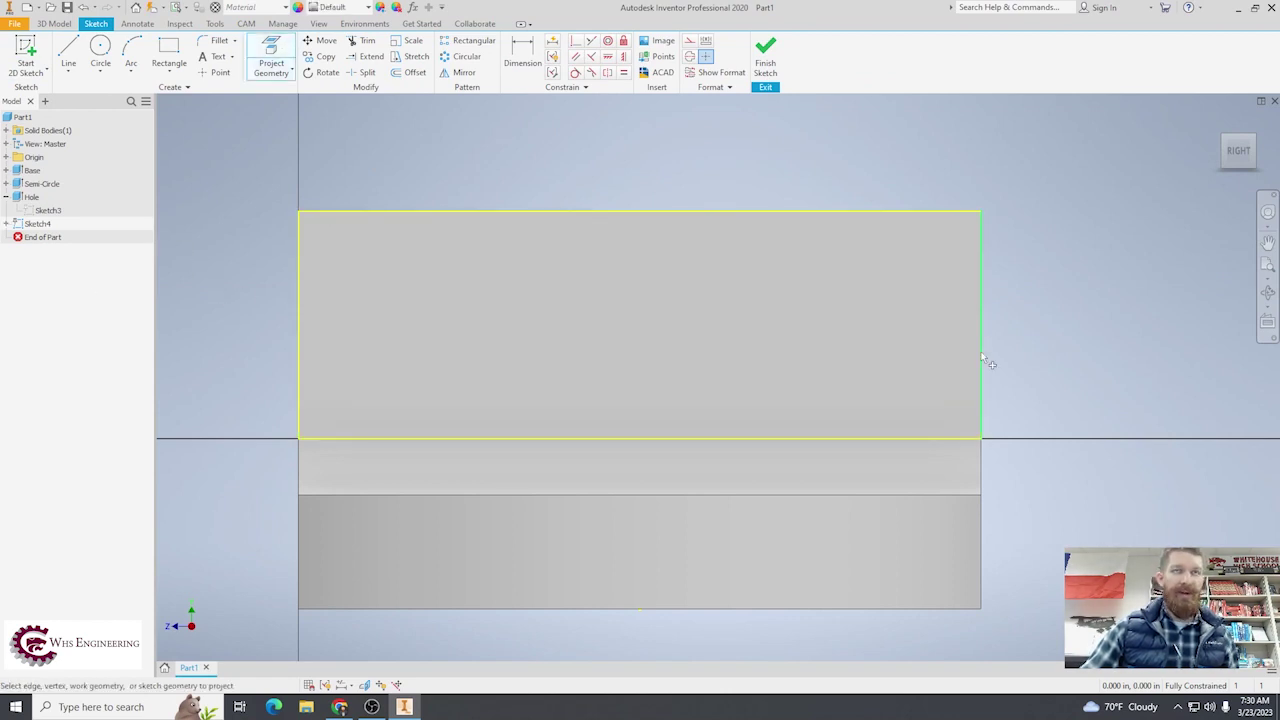
Draw a rectangle 1 in wide and 0.75 in deep, starting on the wall's projected top edge
click(169, 52)
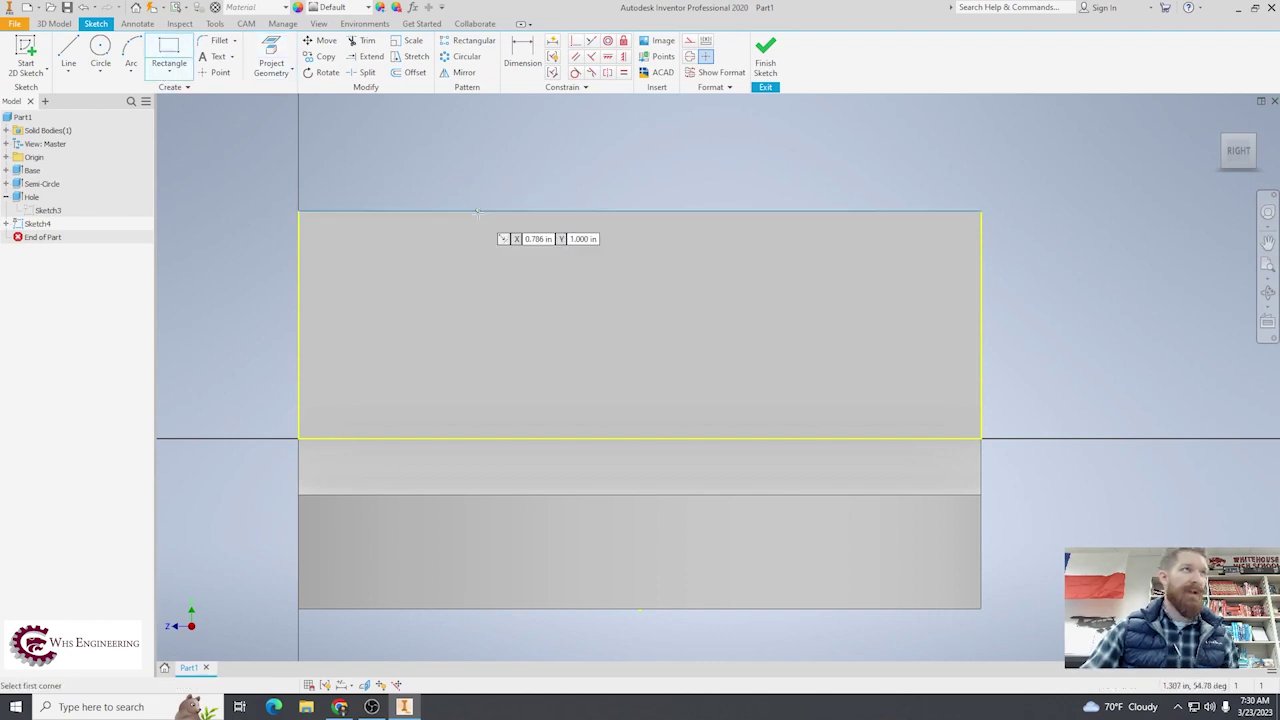
click(520, 211)
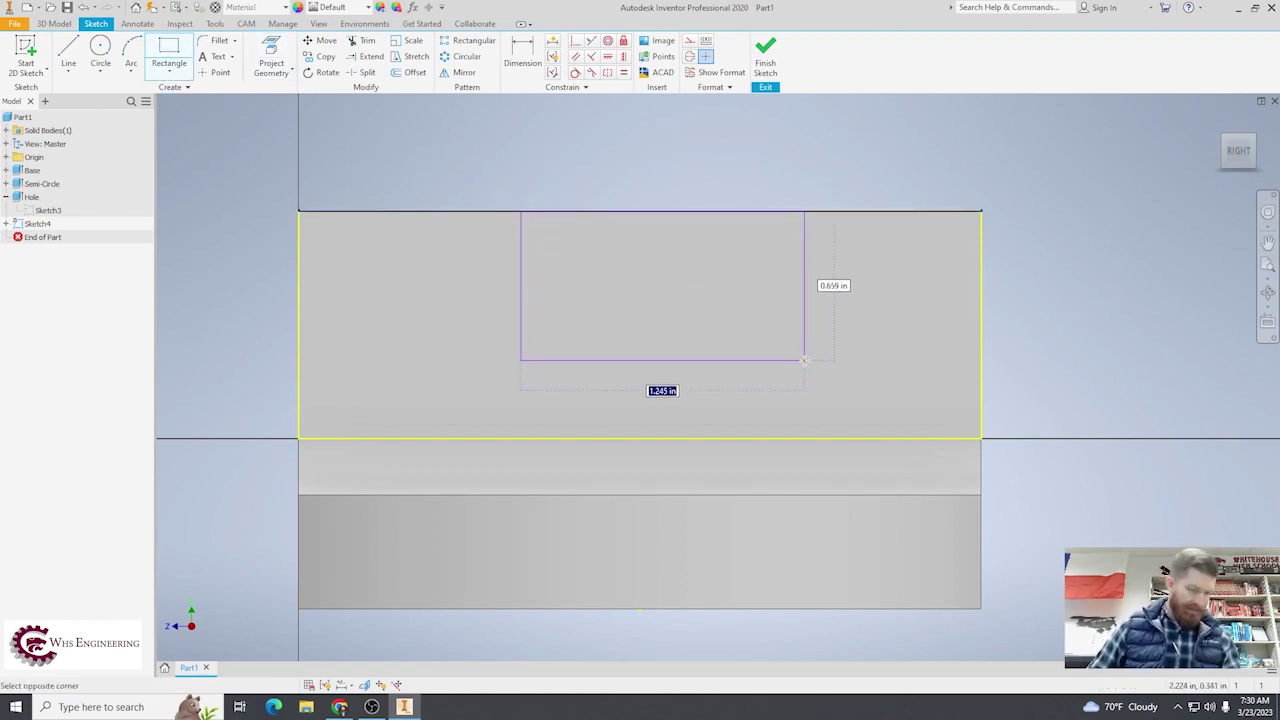
text(1)
key(Tab)
text(.75)
key(Return)
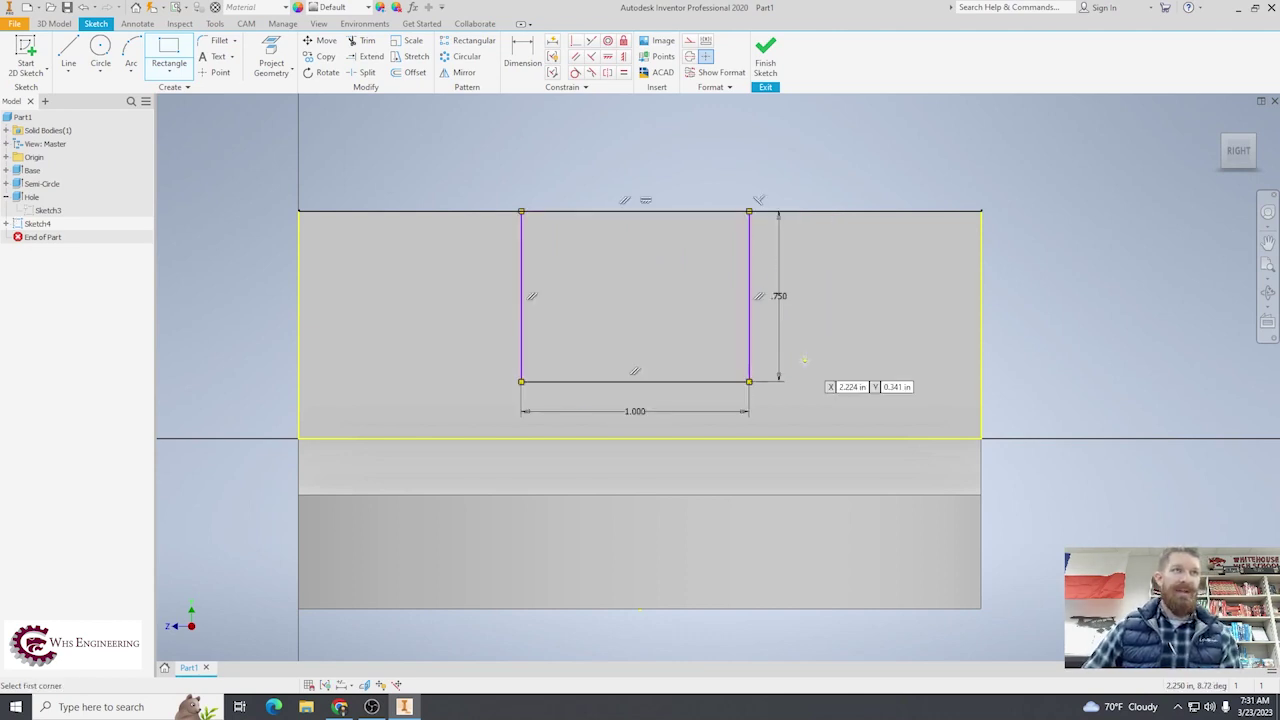
key(Escape)
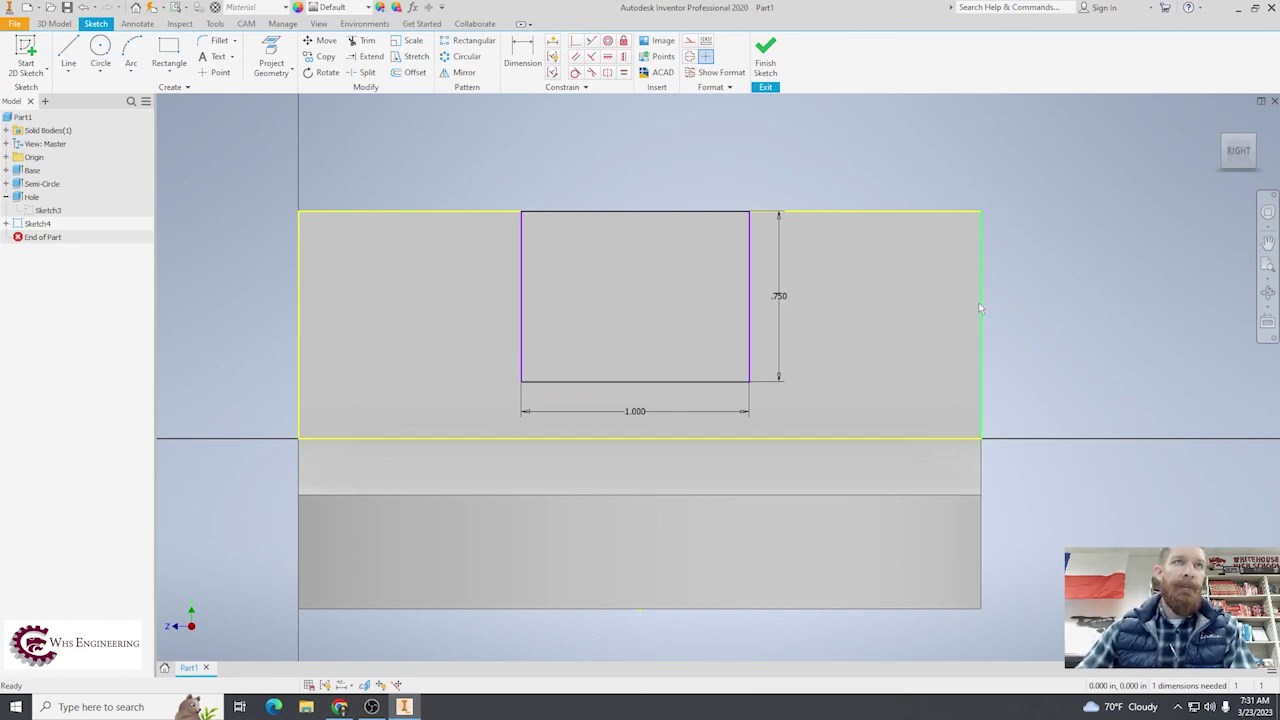
Slide the rectangle back and forth along the wall's top edge and leave it near the middle
mouse_move(980, 310)
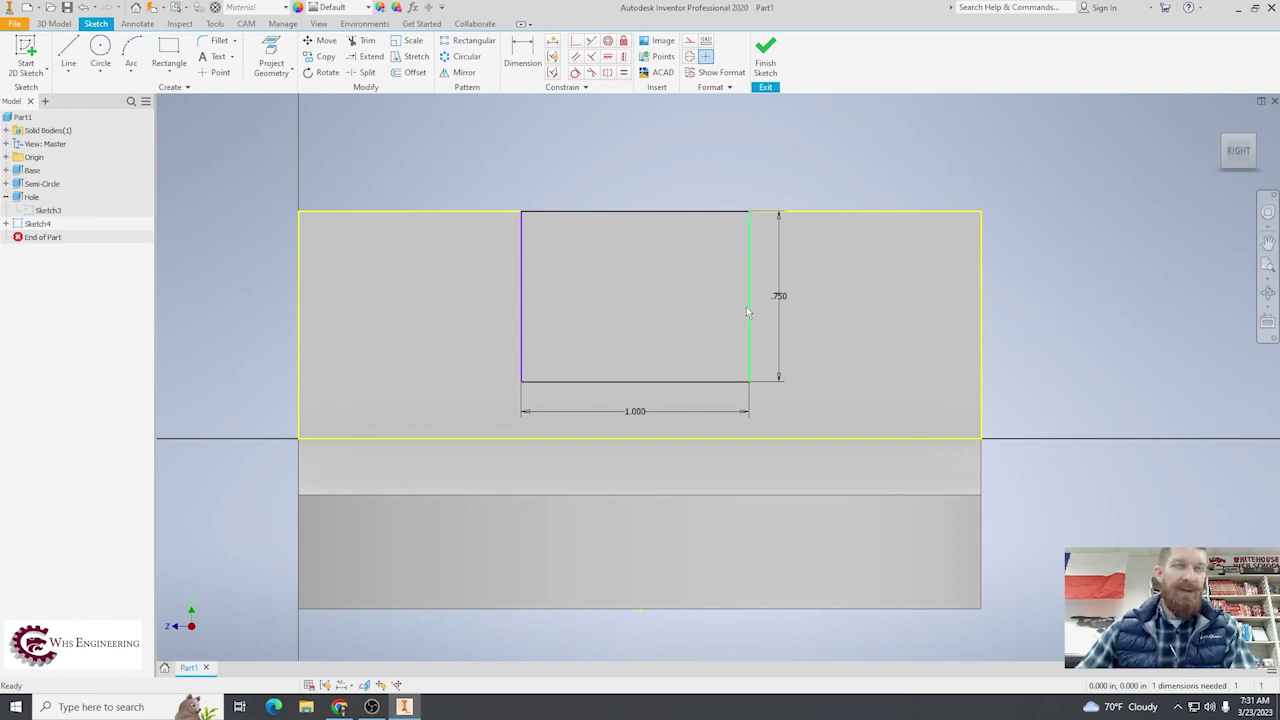
click(746, 306)
drag(748, 312, 571, 330)
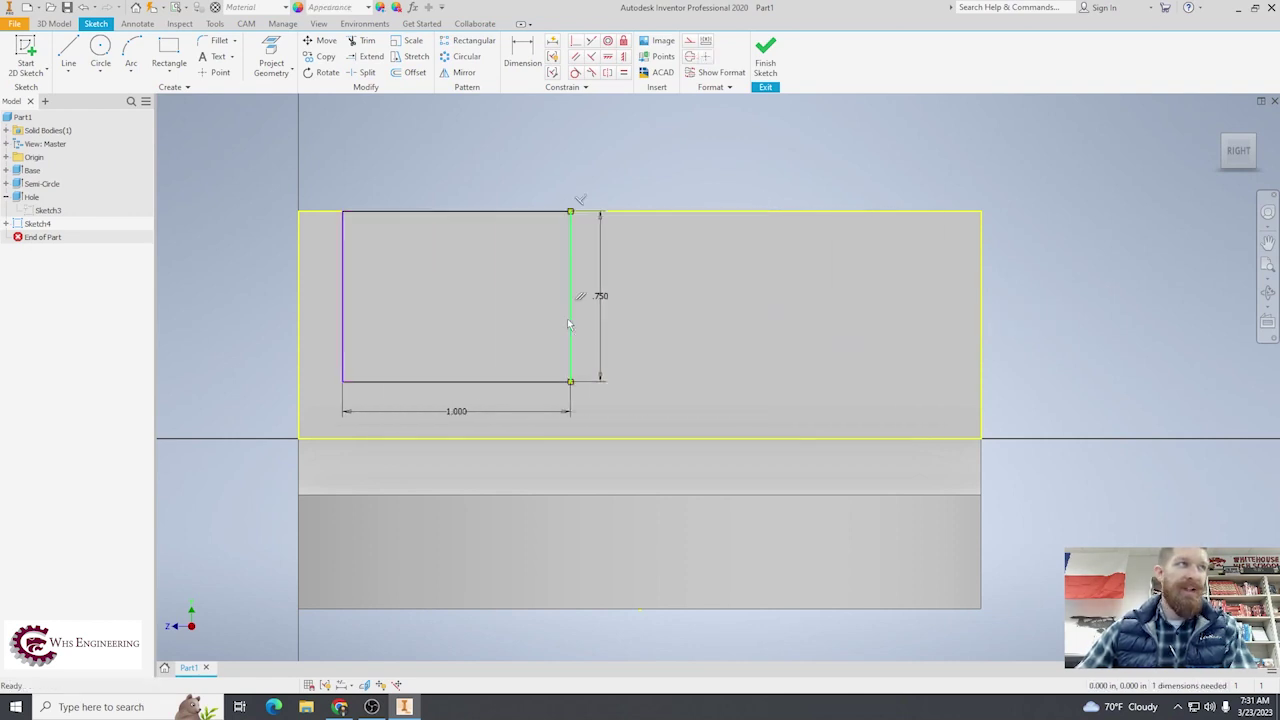
click(419, 302)
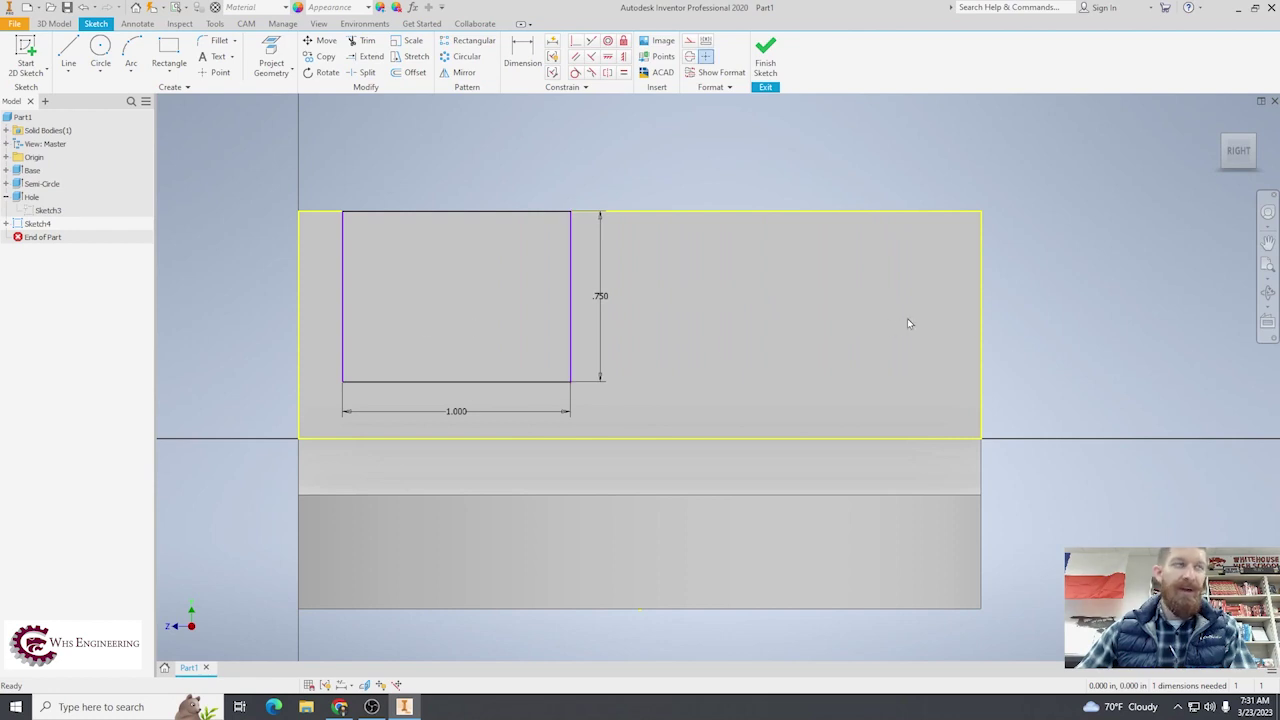
drag(572, 310, 875, 350)
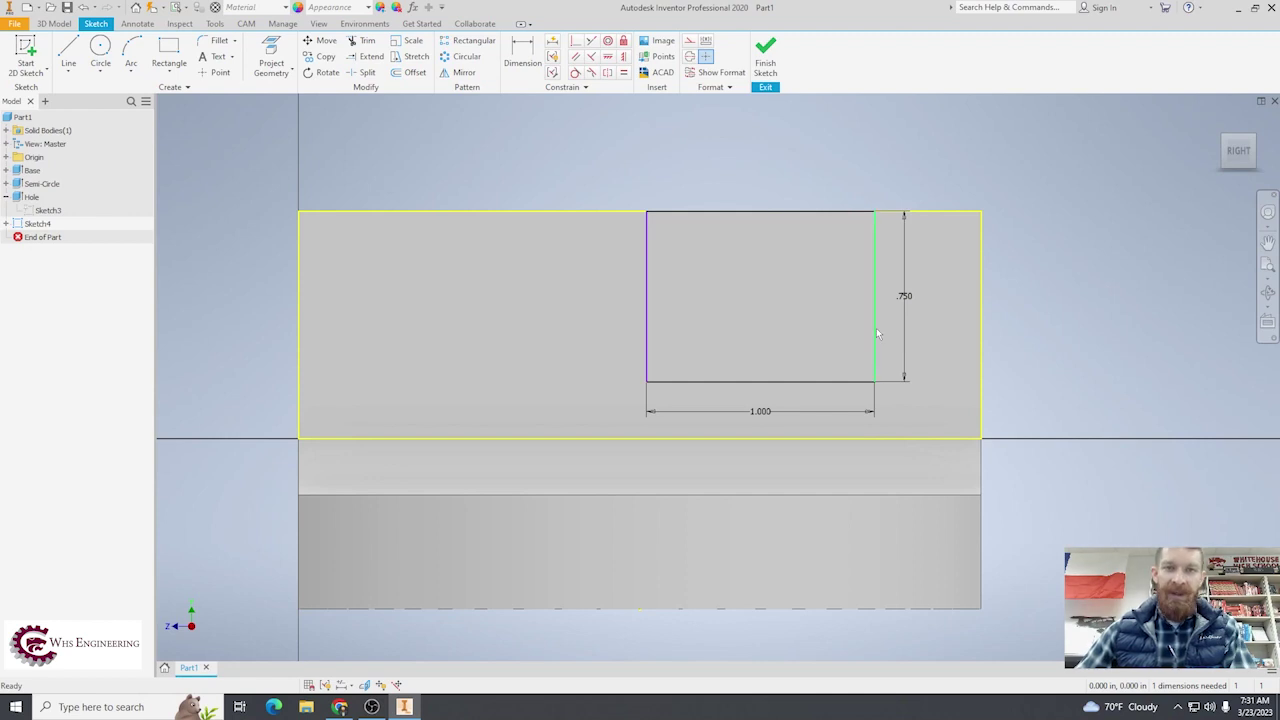
drag(877, 334, 828, 346)
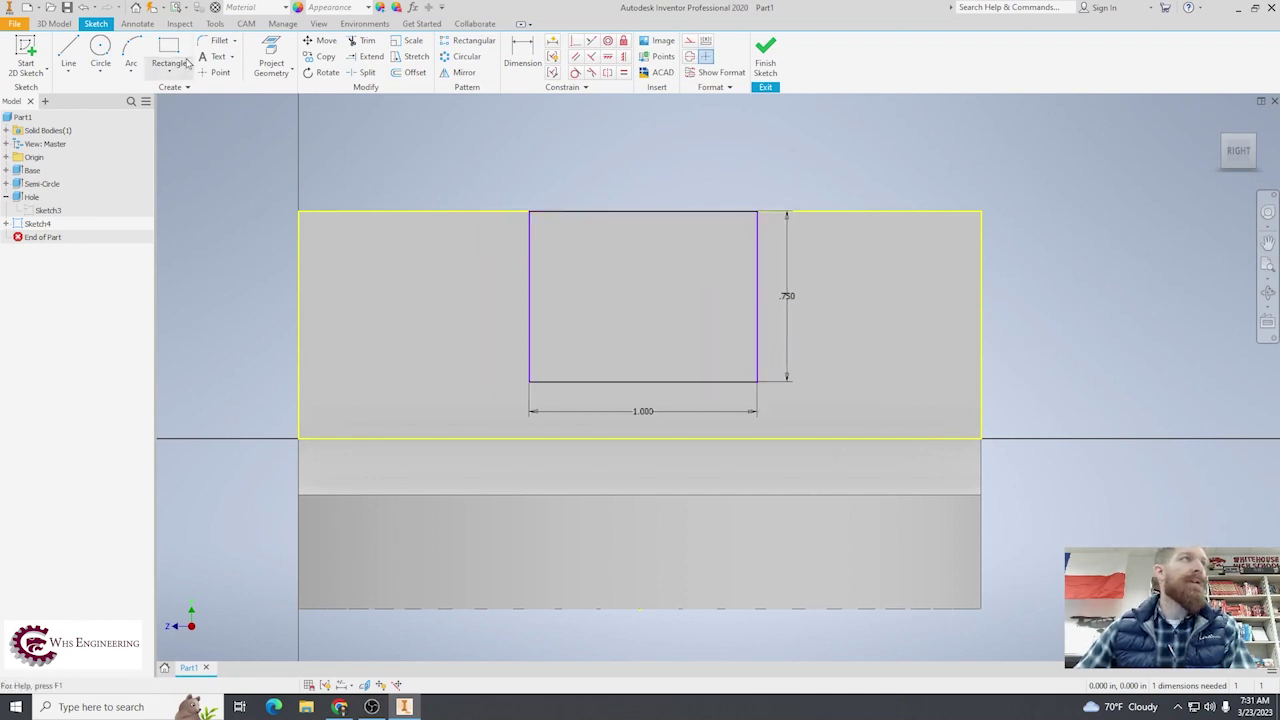
Measure the length of the wall's top edge, then go back to the sketching tools
click(180, 23)
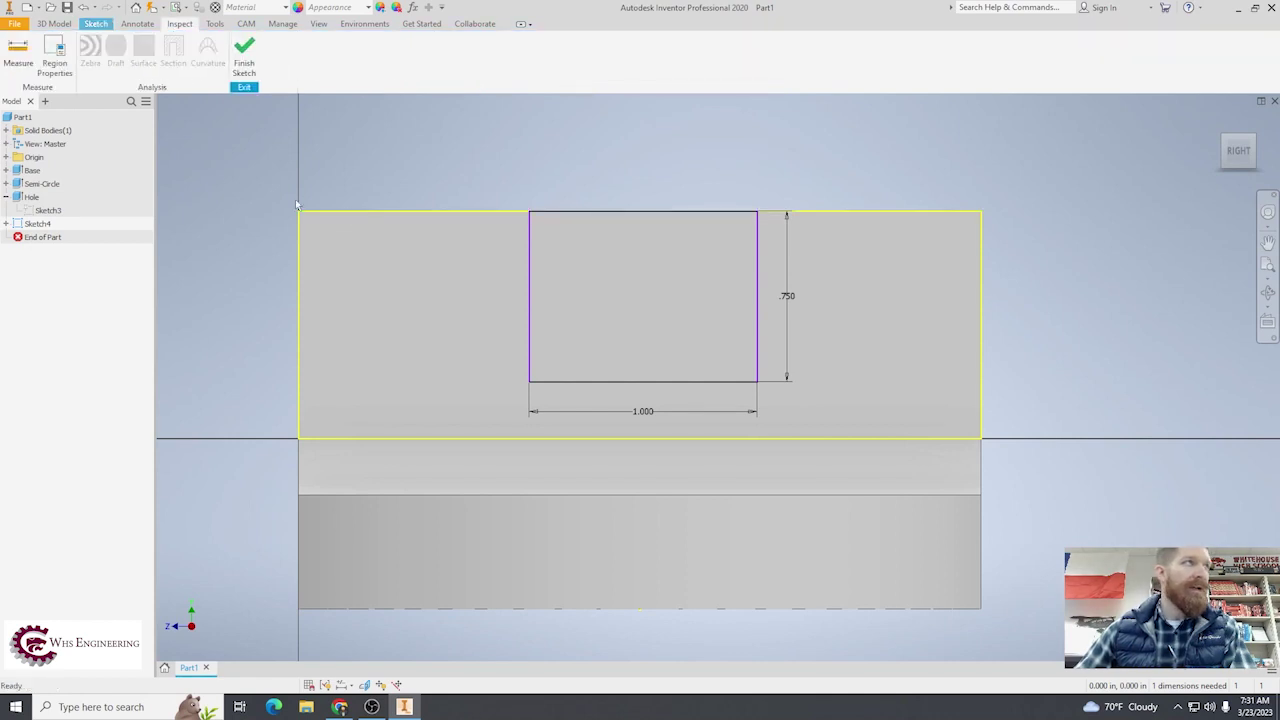
click(18, 50)
click(448, 209)
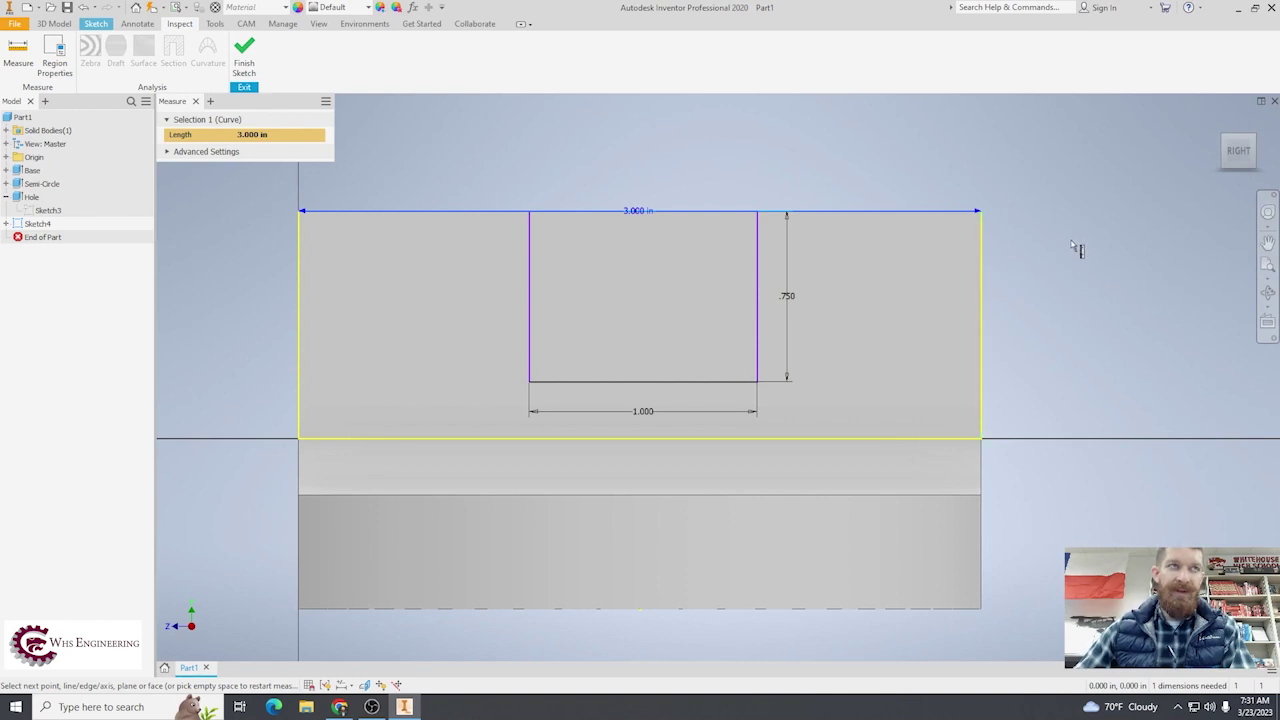
key(Escape)
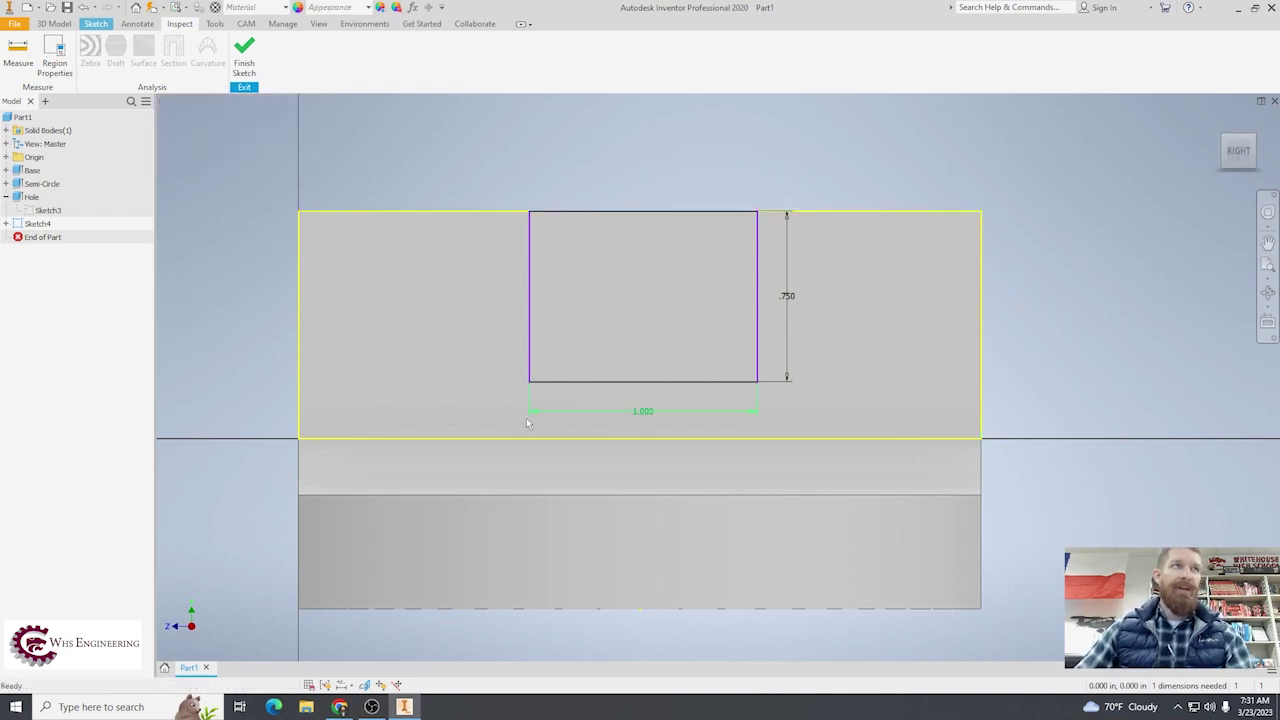
click(640, 416)
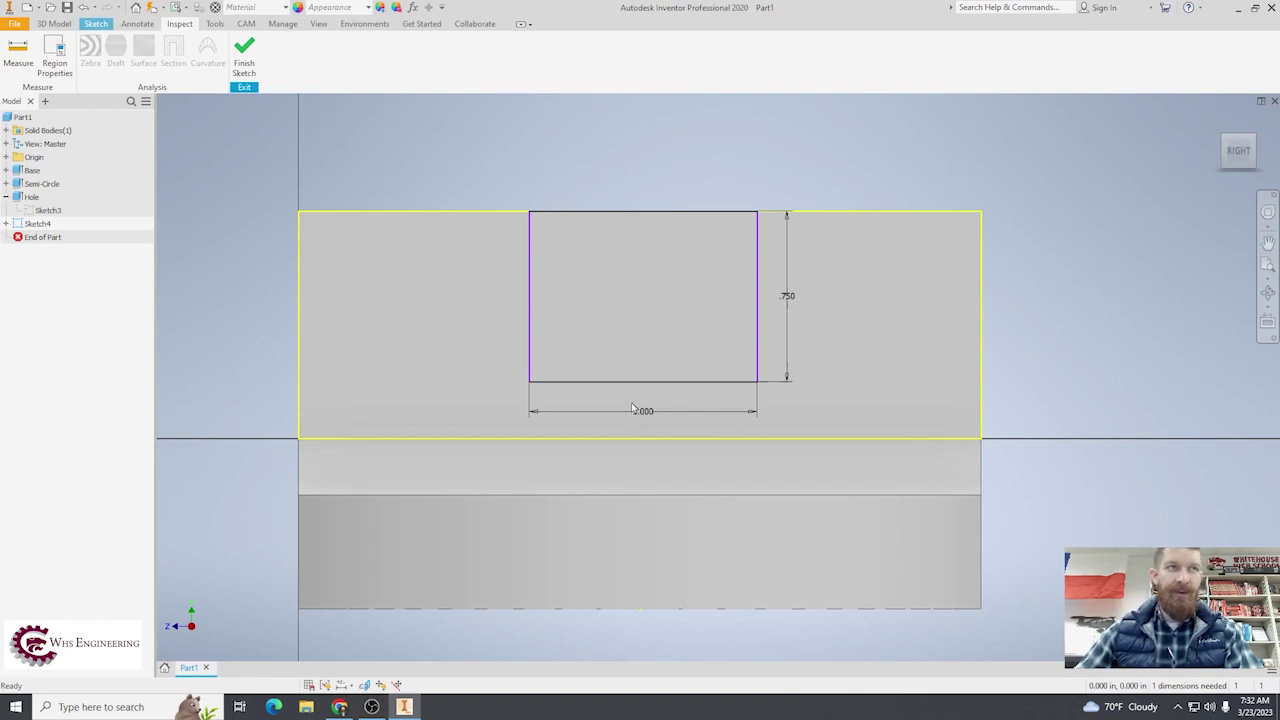
click(54, 23)
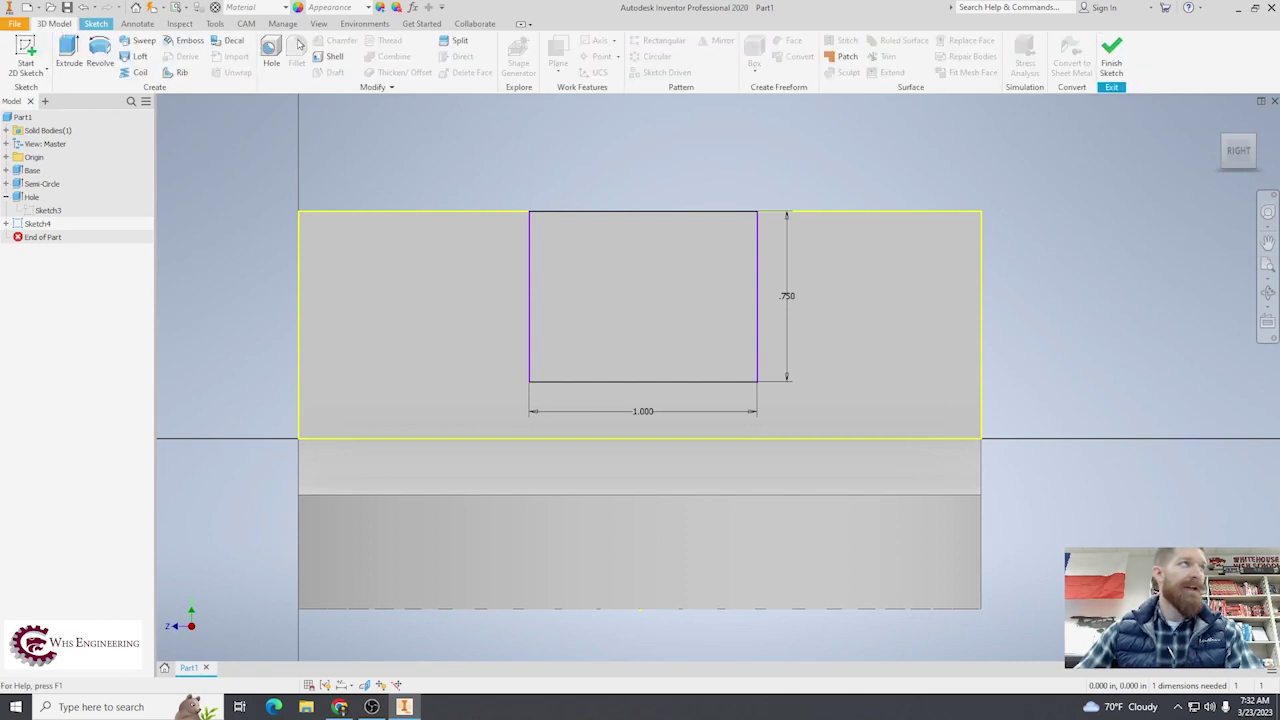
click(96, 23)
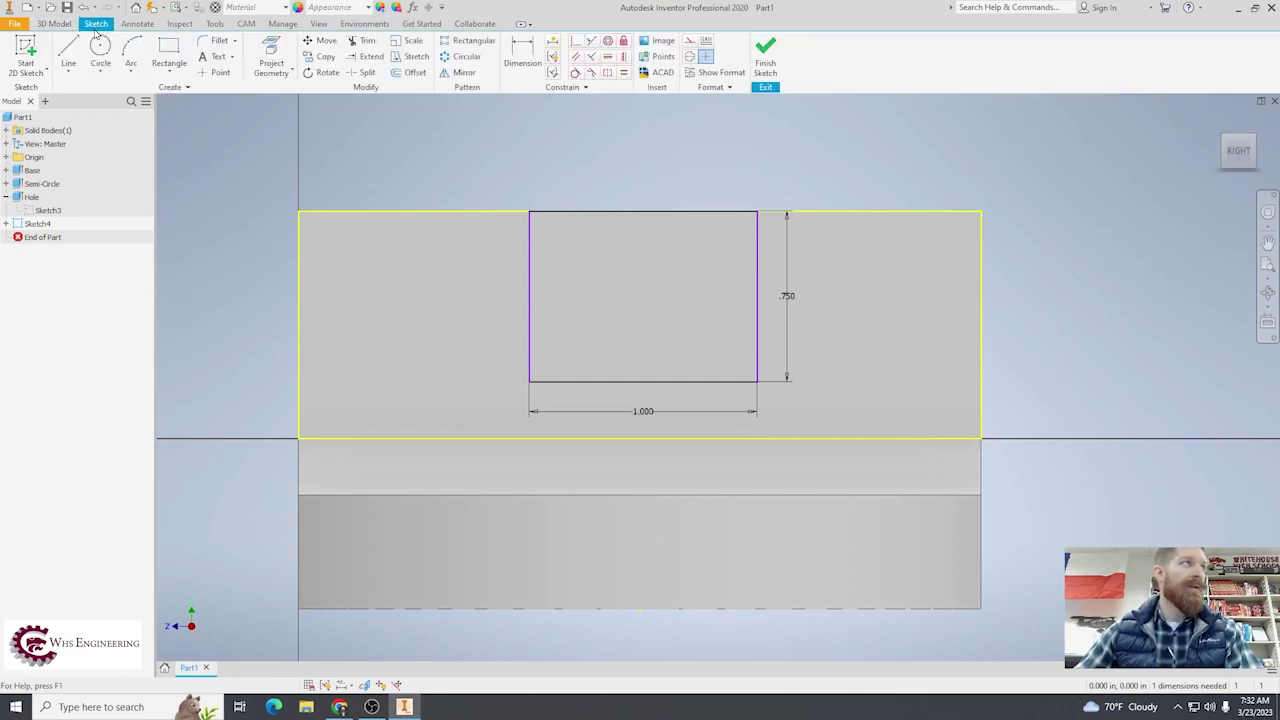
Dimension the notch rectangle's near side 1 in from the wall's vertical edge at the sketch origin
click(518, 52)
click(530, 280)
click(301, 326)
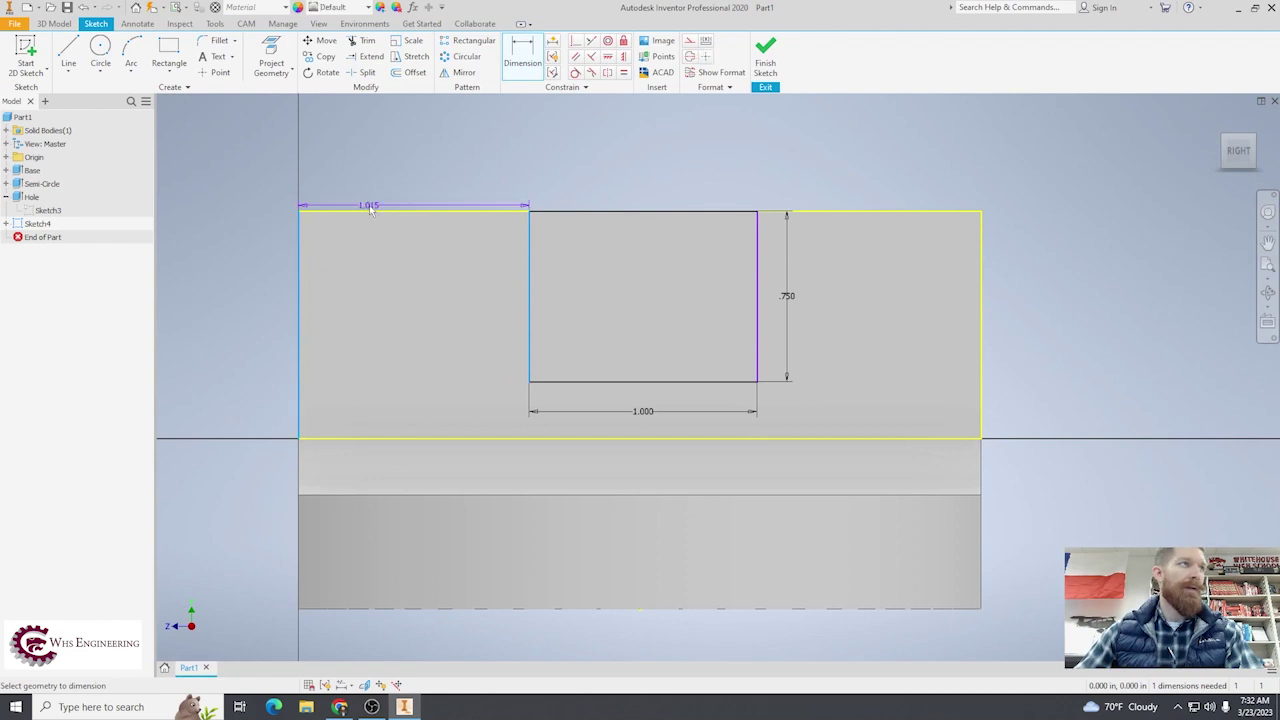
click(380, 183)
text(1.0145197)
key(Return)
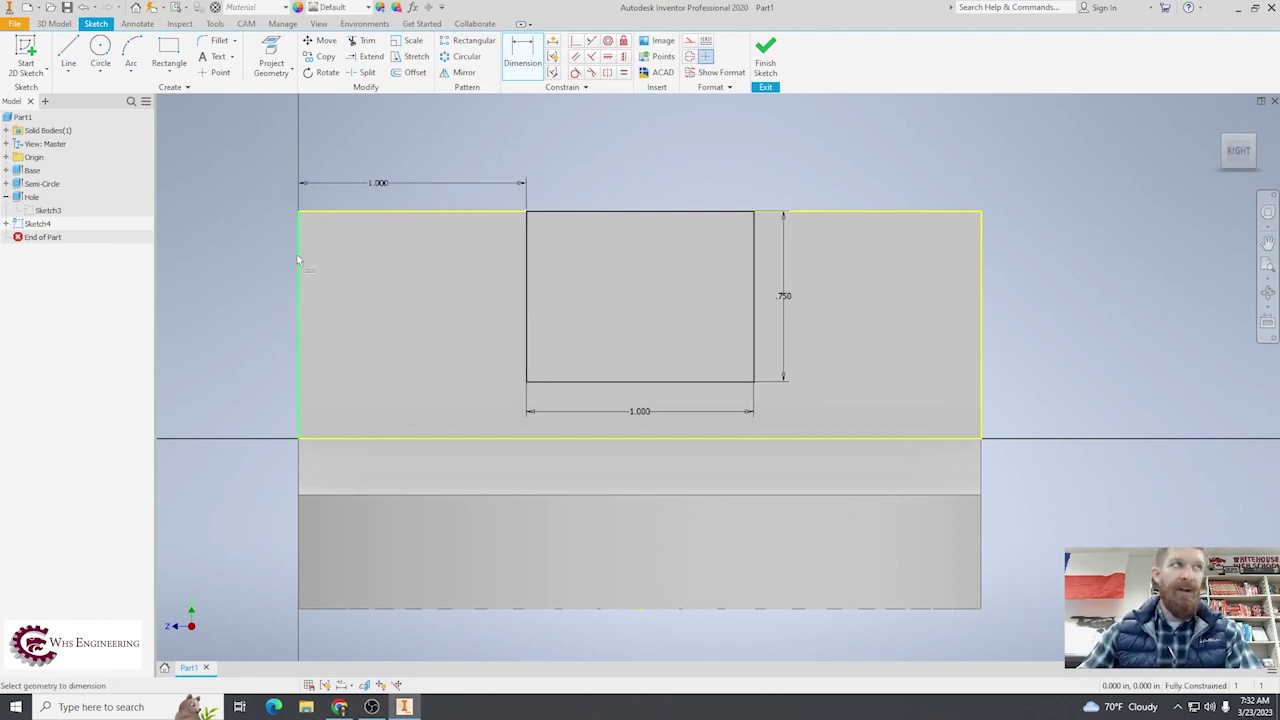
Measure the gap between the rectangle's far side and the wall's opposite vertical edge
click(172, 24)
click(6, 48)
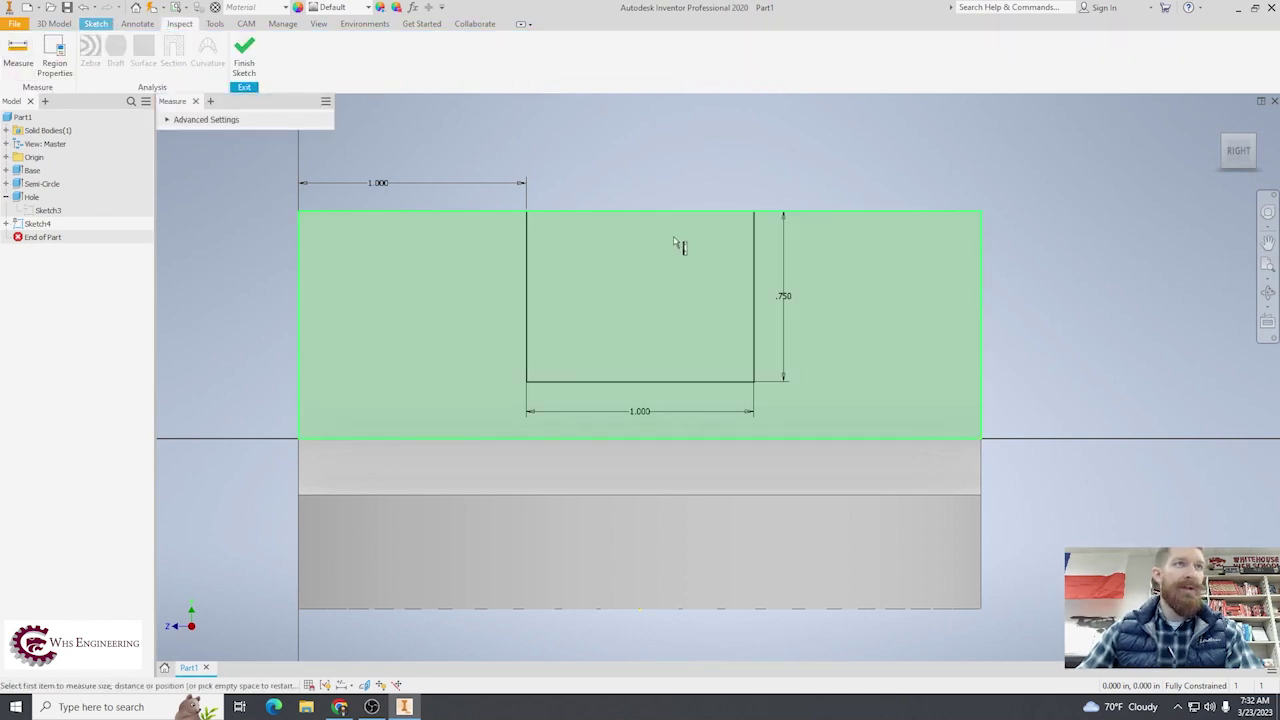
click(754, 264)
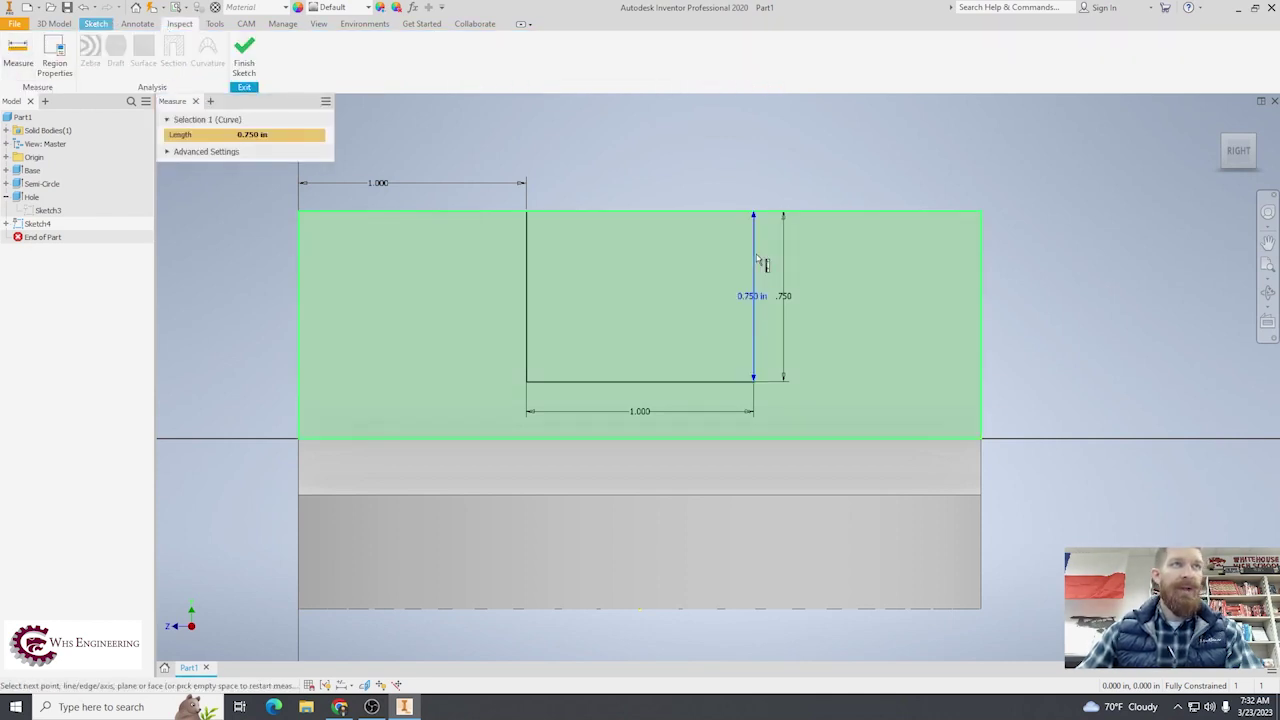
click(983, 265)
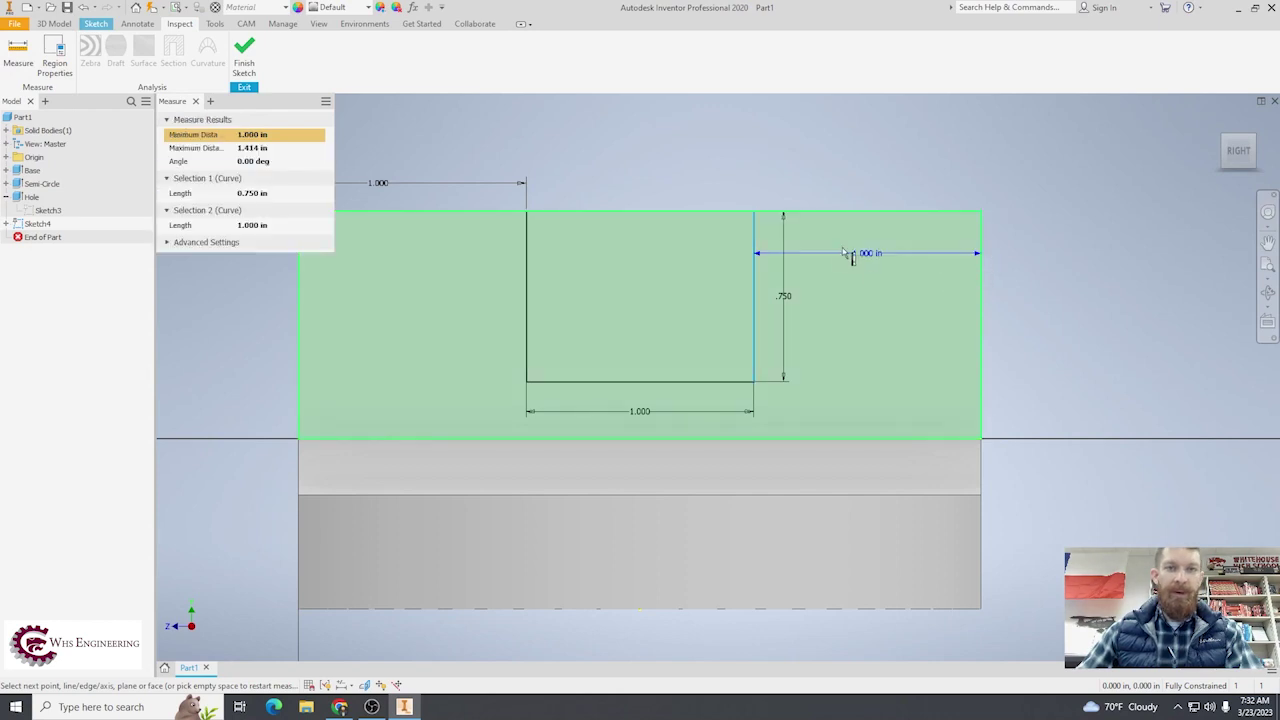
click(196, 102)
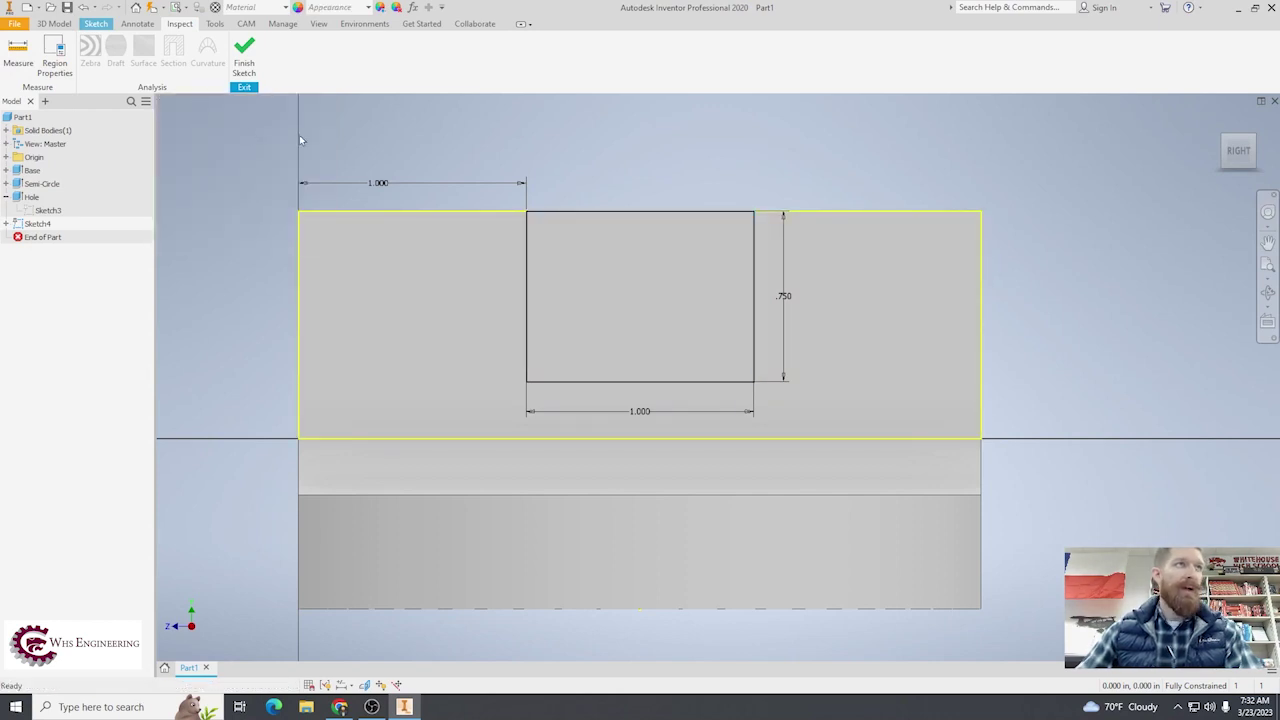
Finish the sketch and extrude the rectangle as a cut through all, passing through both upright walls
click(254, 67)
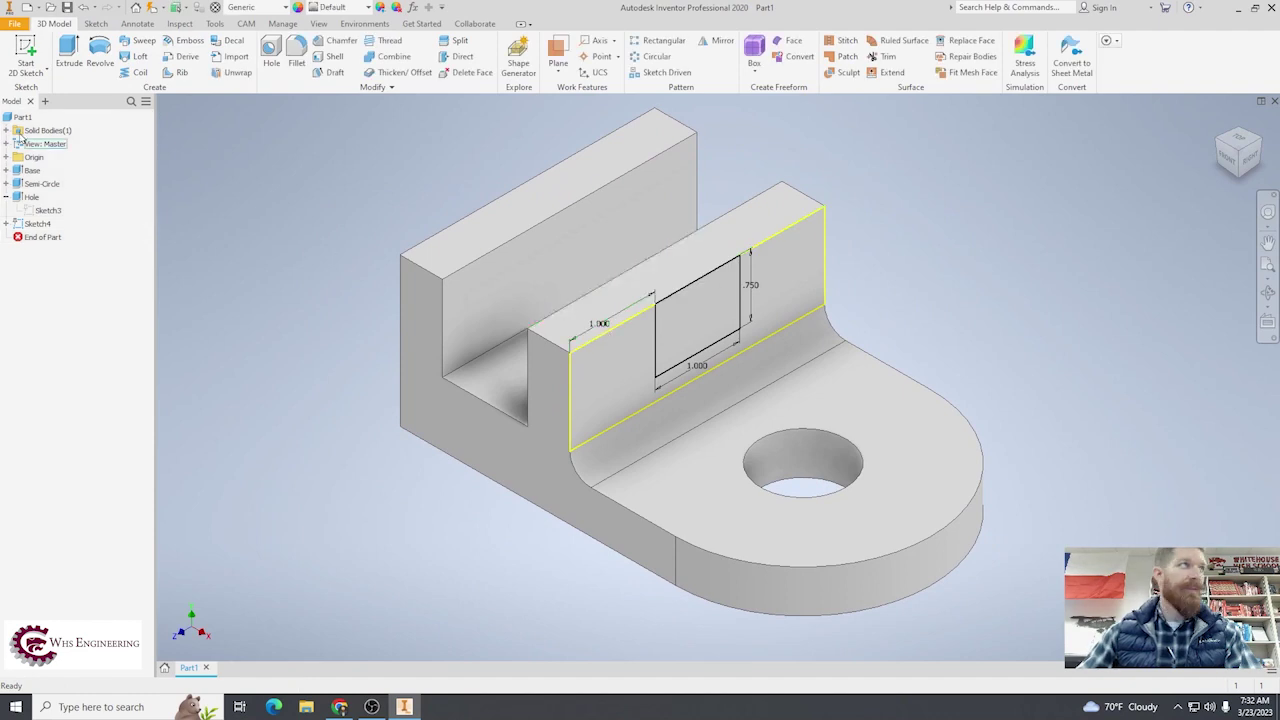
click(68, 50)
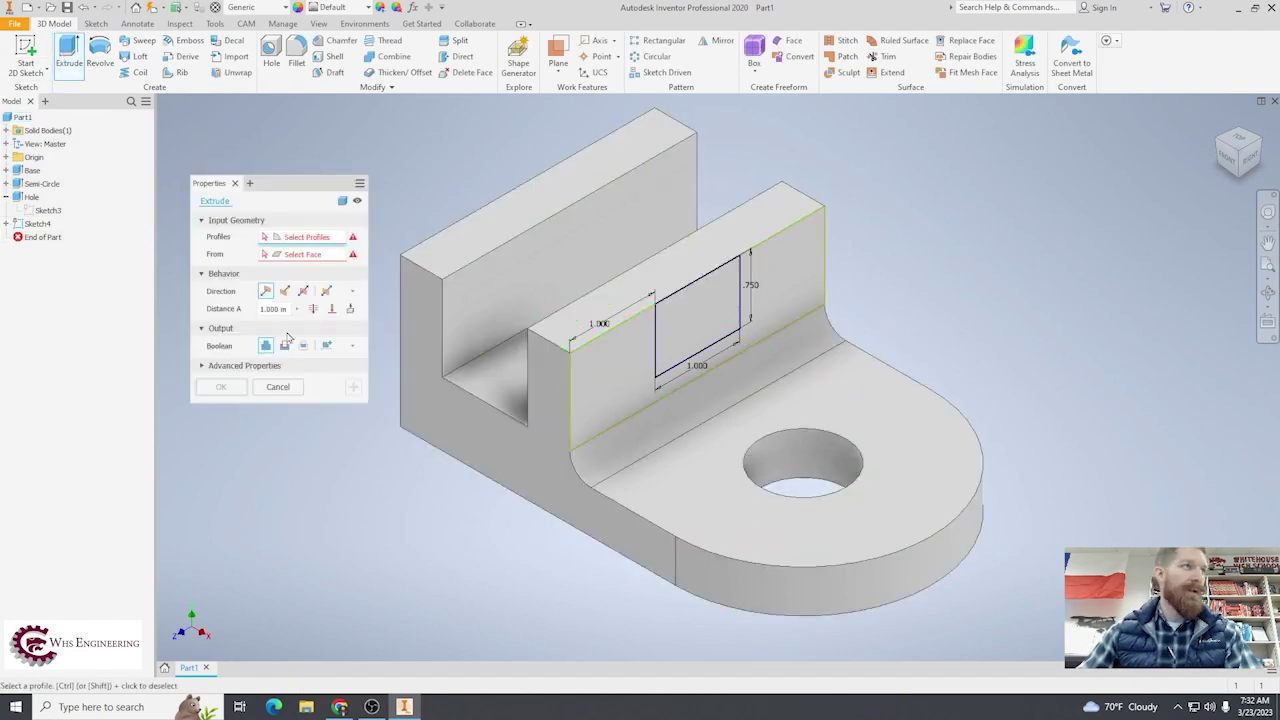
click(330, 309)
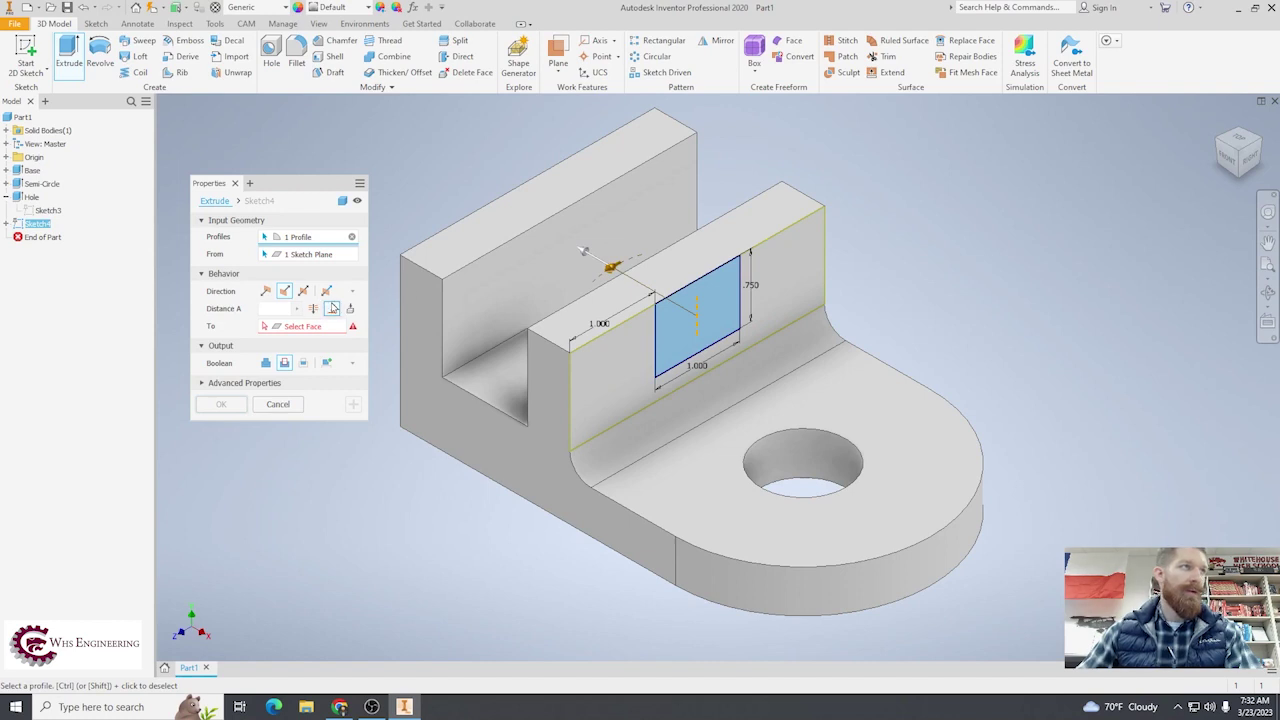
click(315, 310)
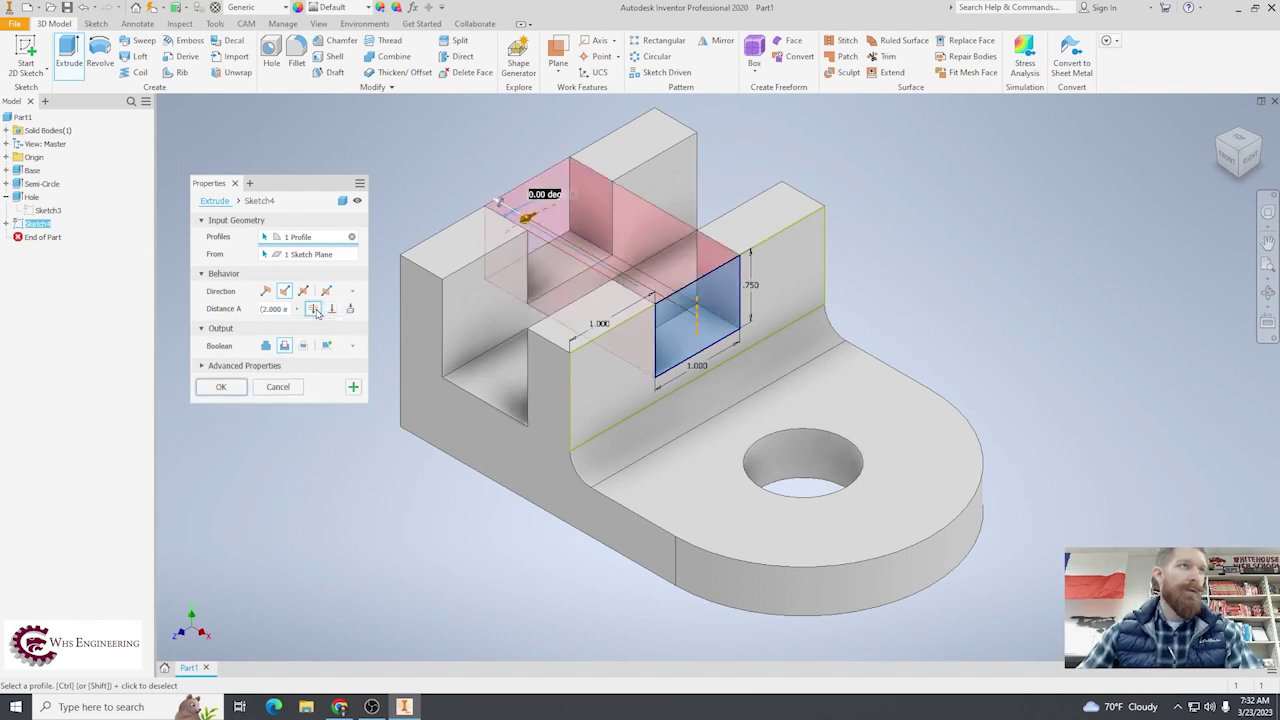
click(221, 404)
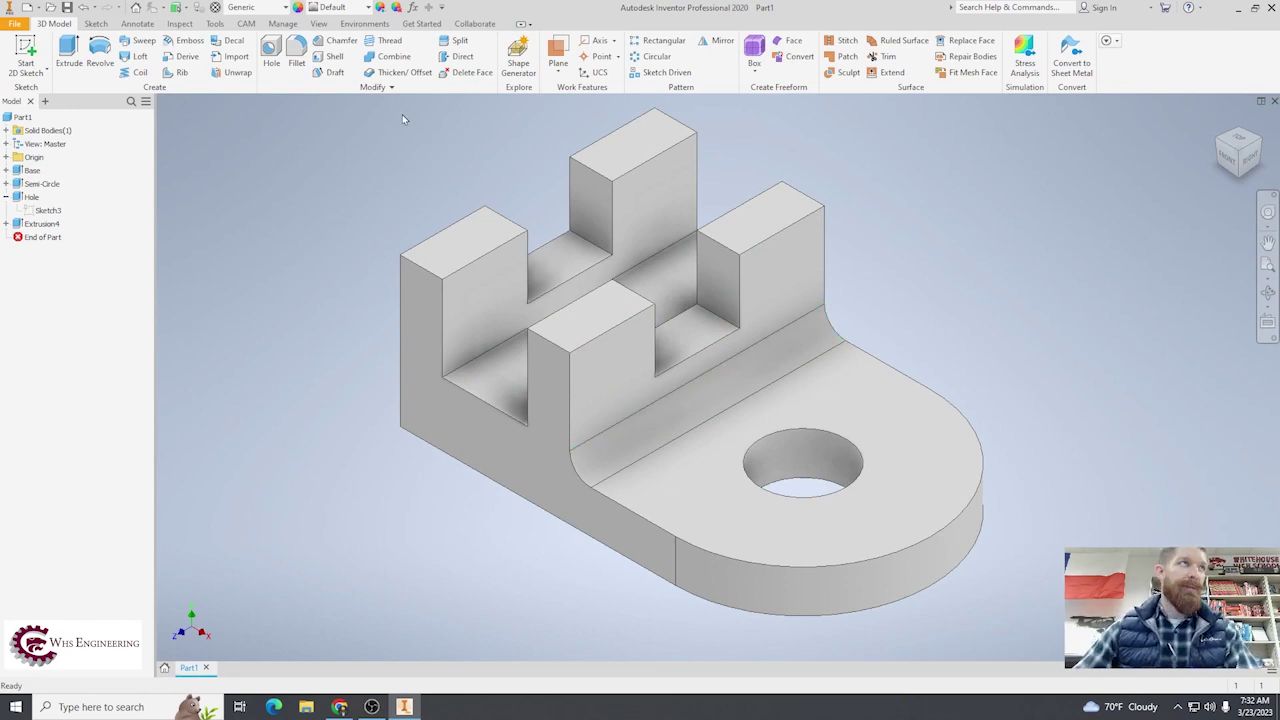
Set the model's visual style to Realistic
click(318, 23)
click(241, 58)
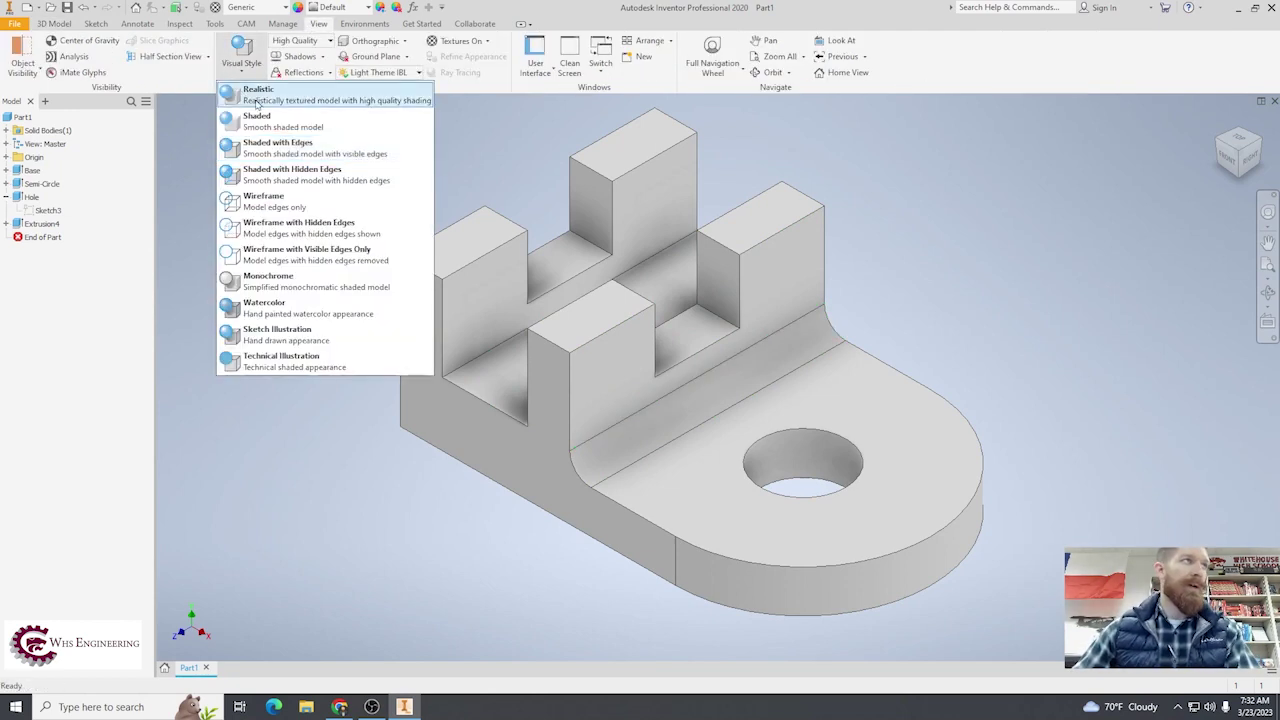
click(279, 99)
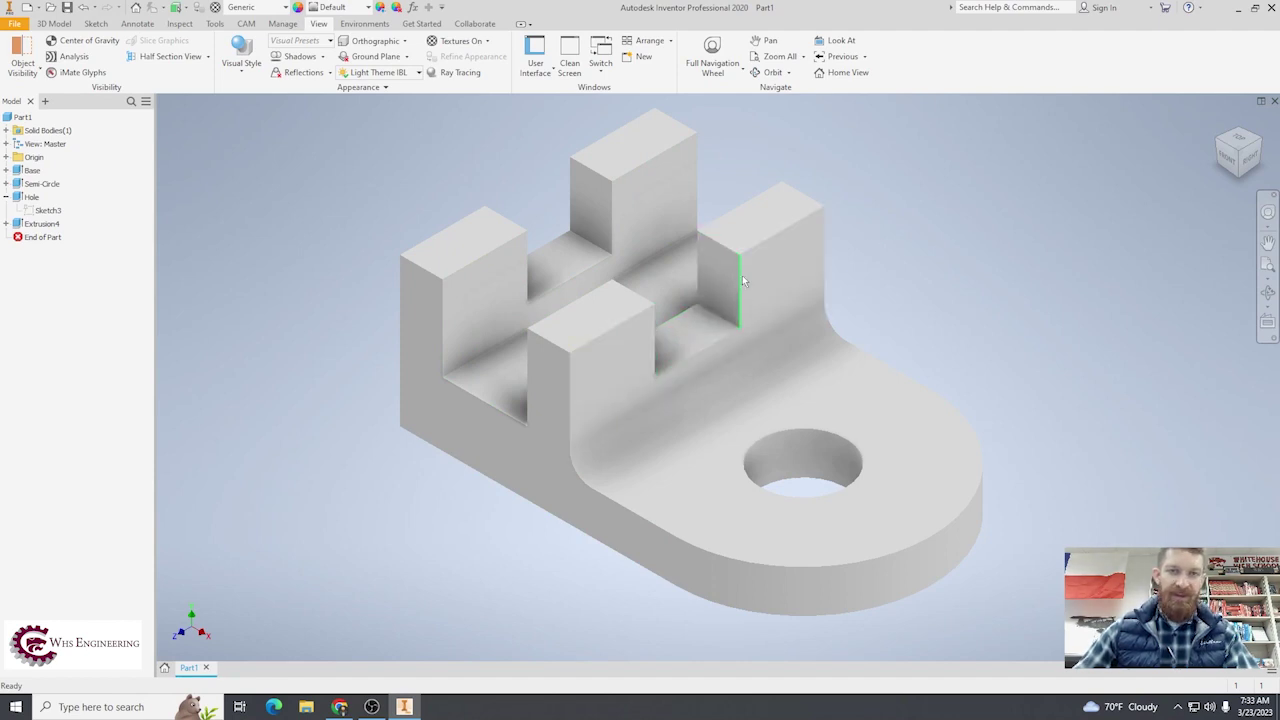
Collapse the Hole feature and rename the new notch extrusion as CutOut
click(6, 197)
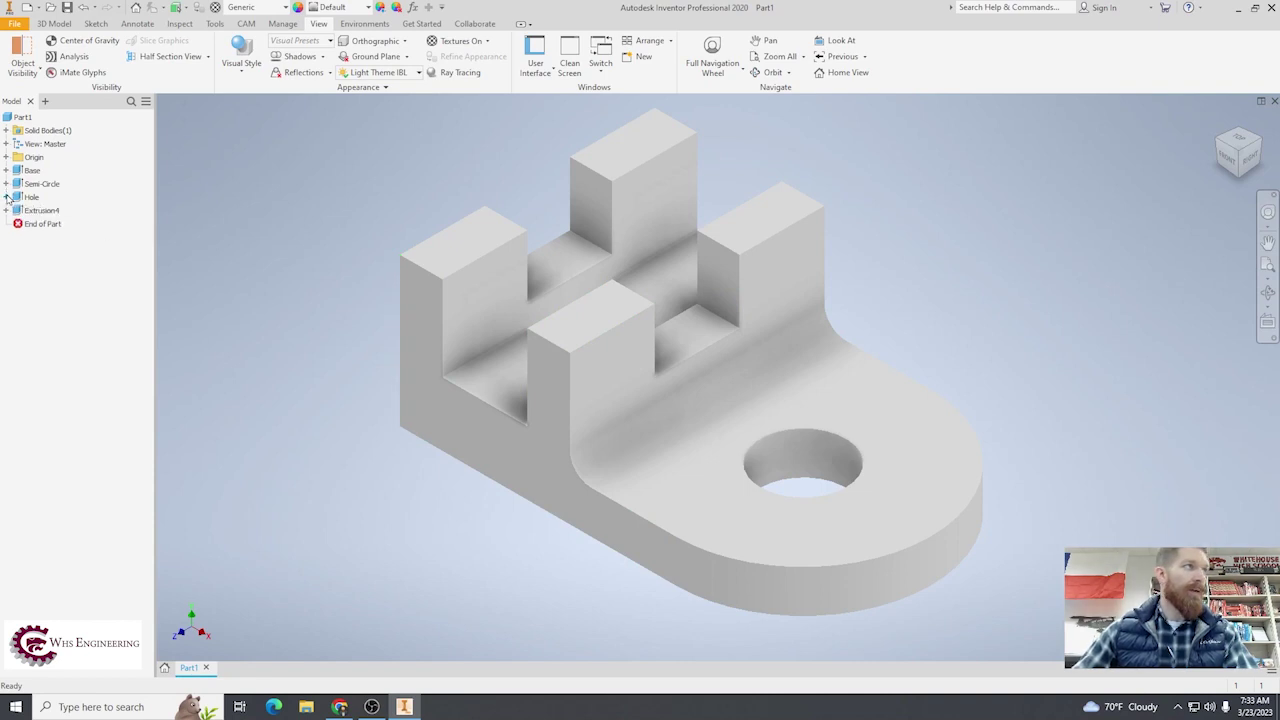
click(46, 211)
text(Cut1)
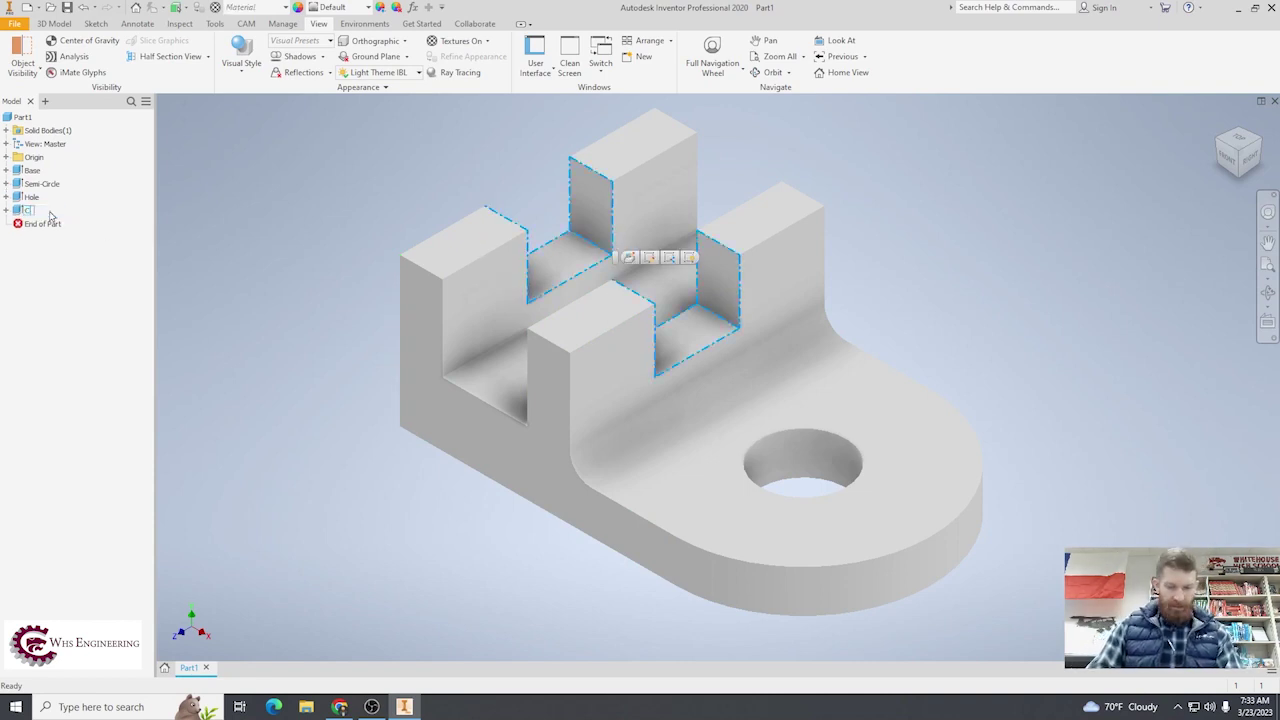
text(ut)
key(Return)
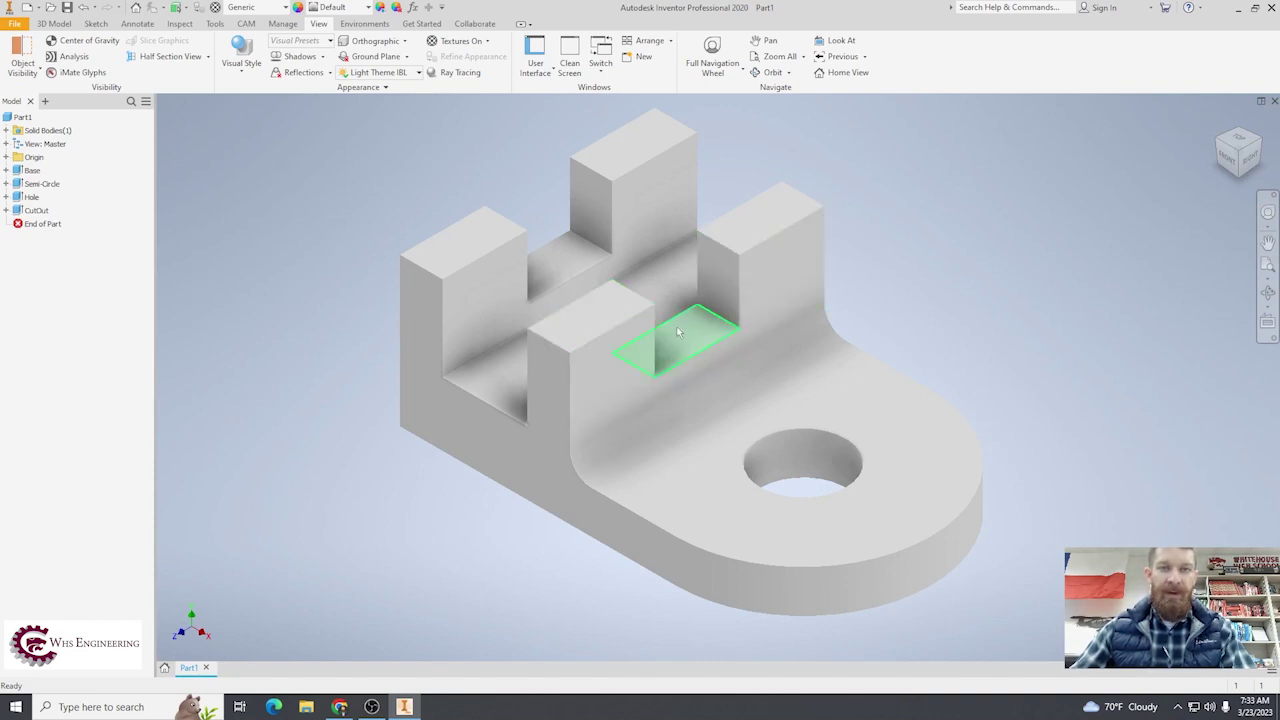
Reopen the CutOut feature's sketch for editing and set the notch rectangle's width to 1.5 in
click(6, 210)
click(47, 224)
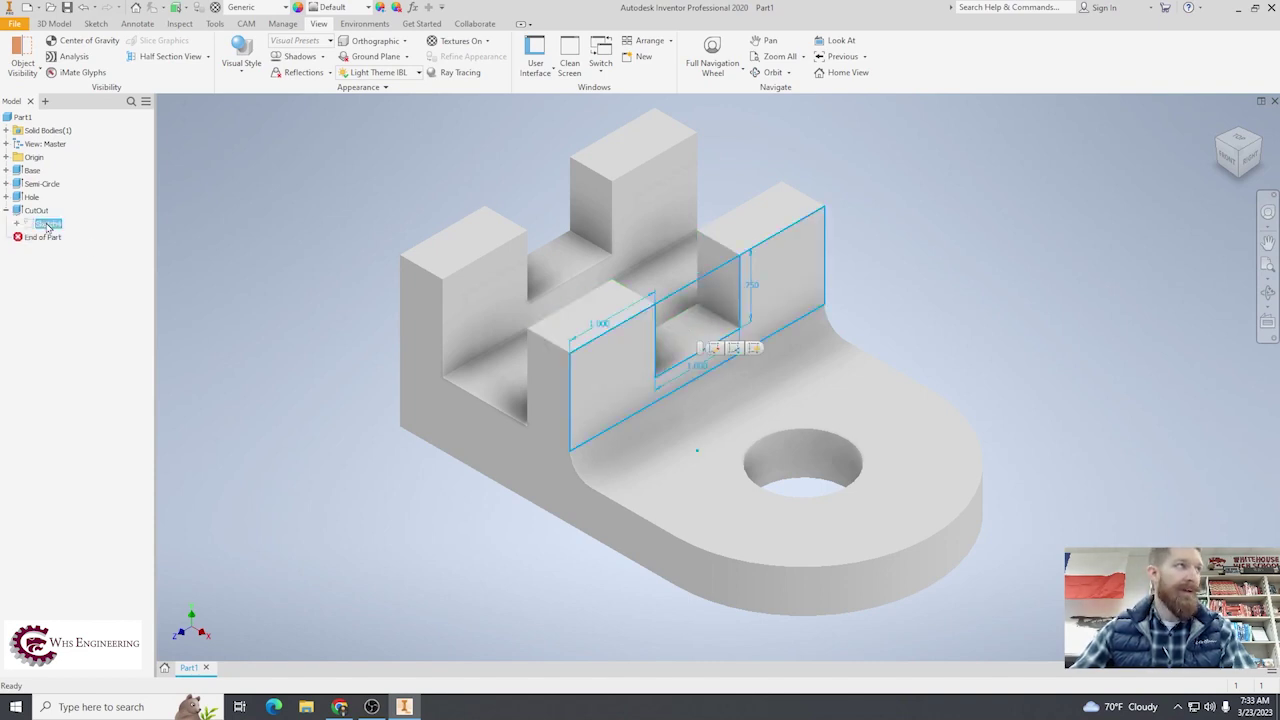
right_click(47, 224)
click(88, 263)
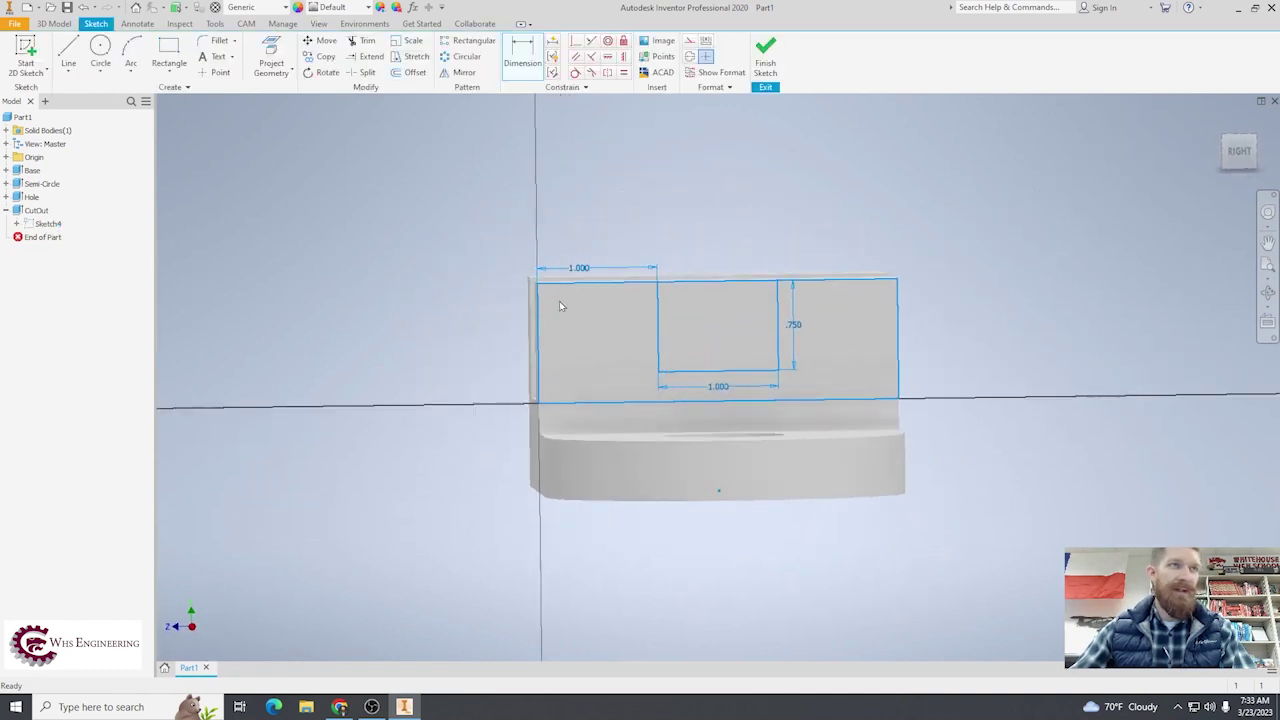
double_click(736, 384)
text(1.2)
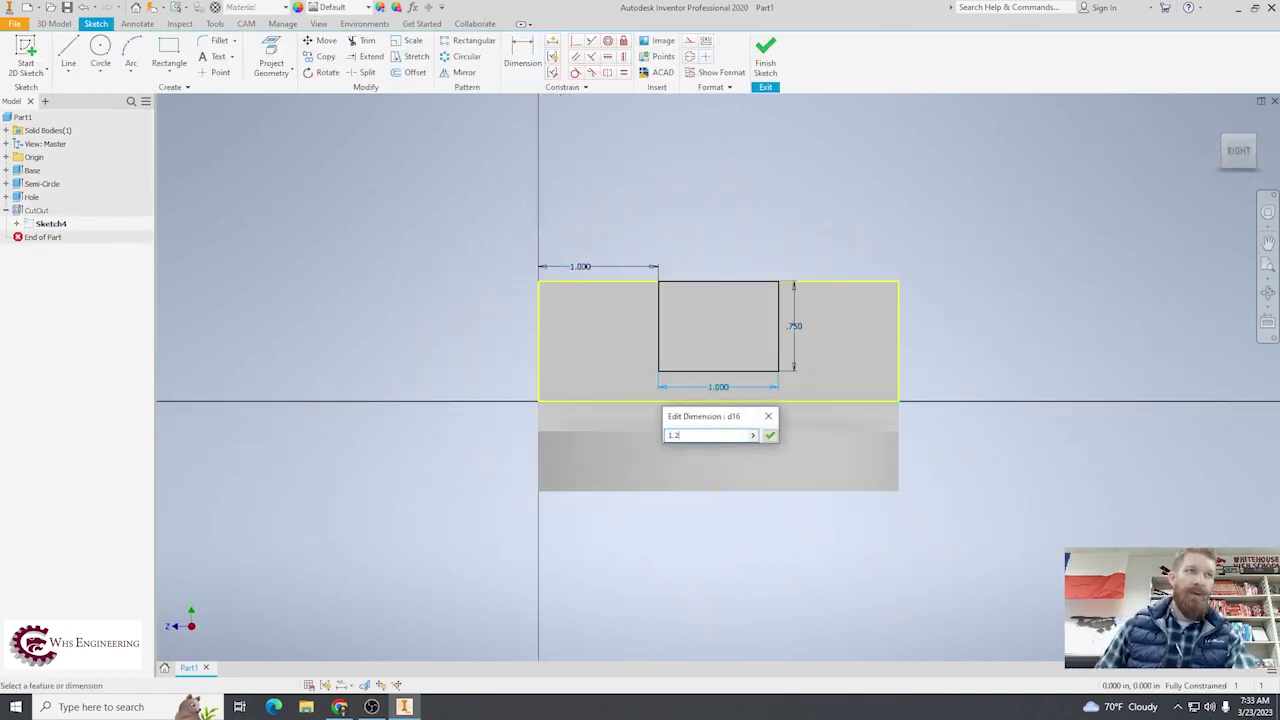
key(BackSpace)
key(BackSpace)
text(5)
key(Return)
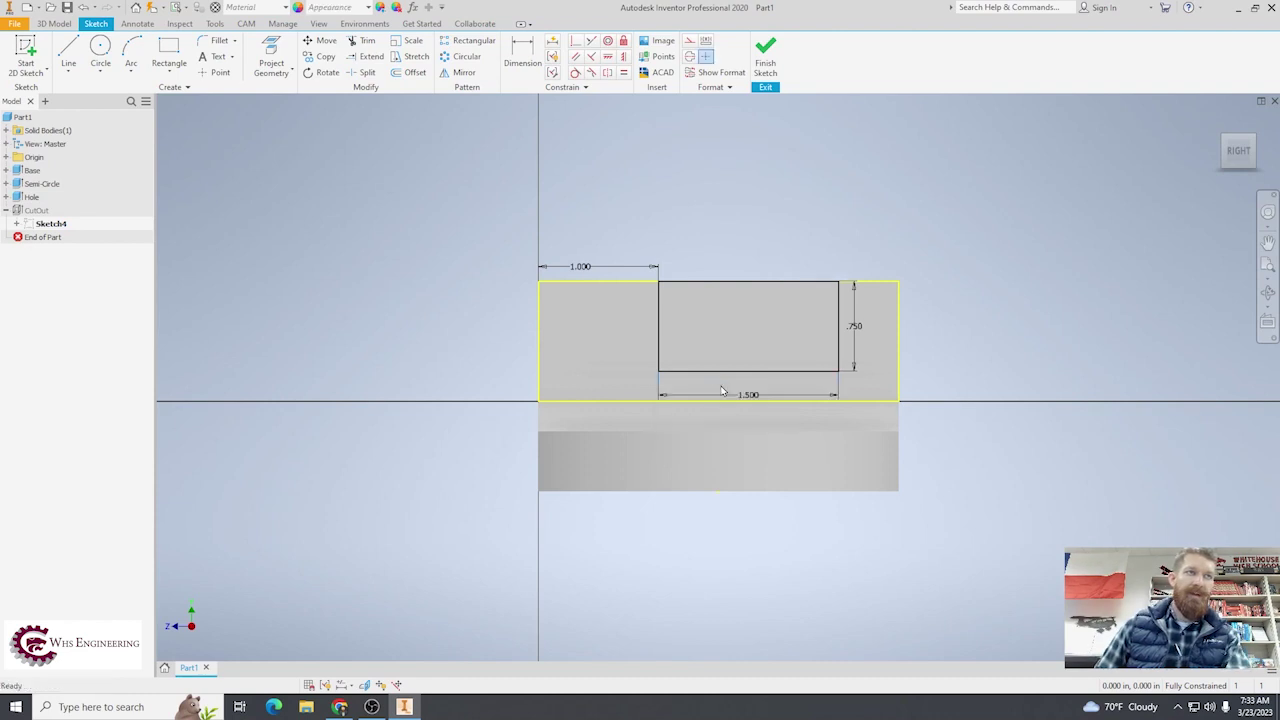
Set the notch's offset from the wall's edge to (3-1.5)/2 and finish the sketch to update the cut
scroll(716, 337, down, 2)
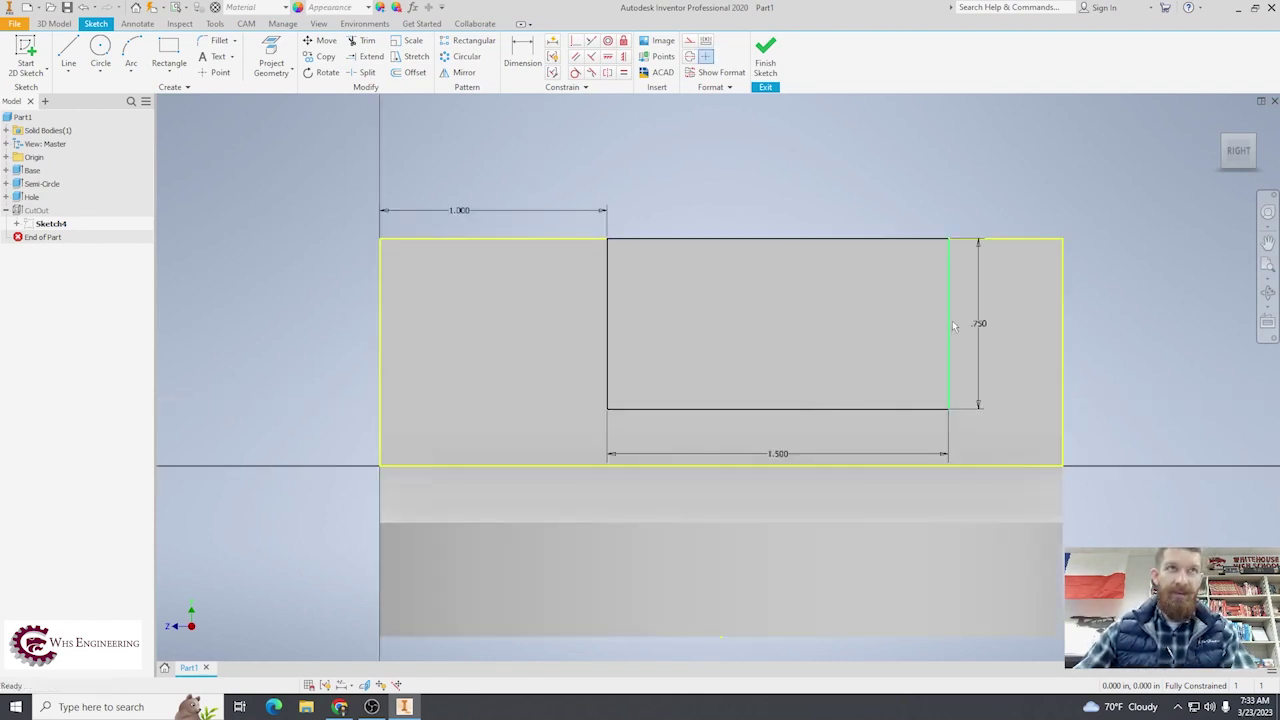
double_click(457, 210)
mouse_move(444, 242)
mouse_down()
mouse_move(563, 140)
mouse_move(495, 156)
mouse_up()
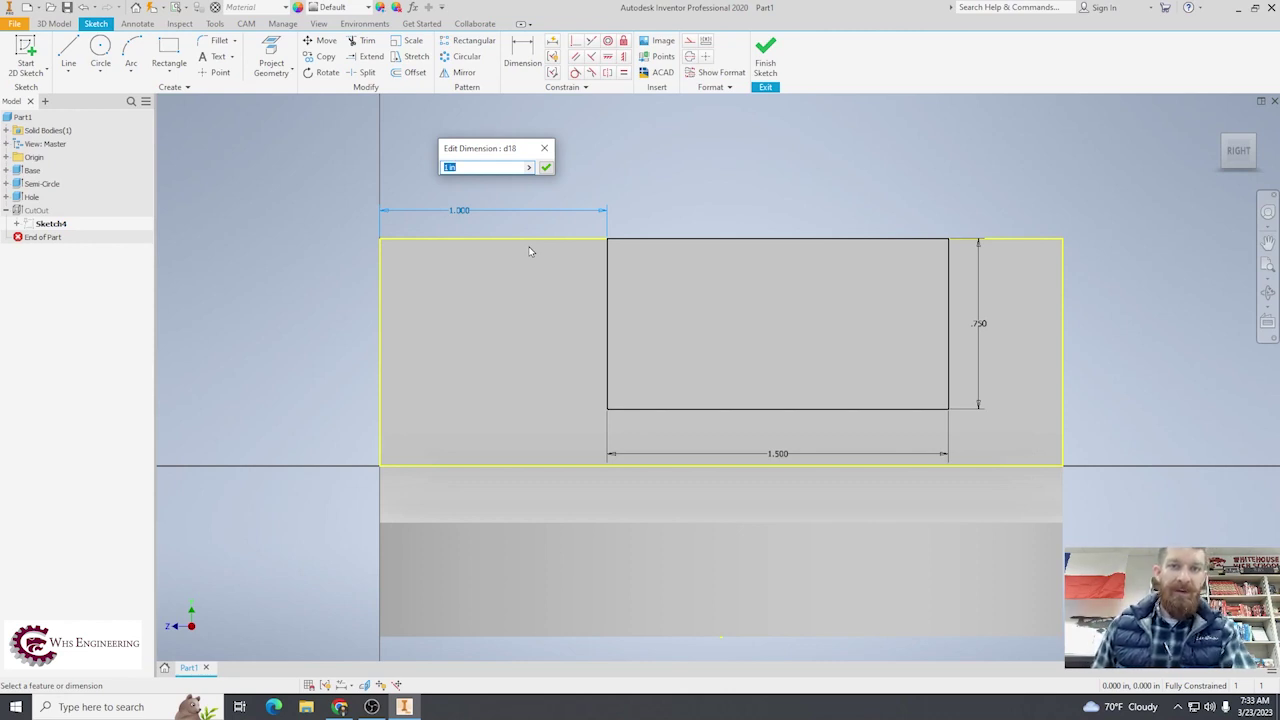
text(0)
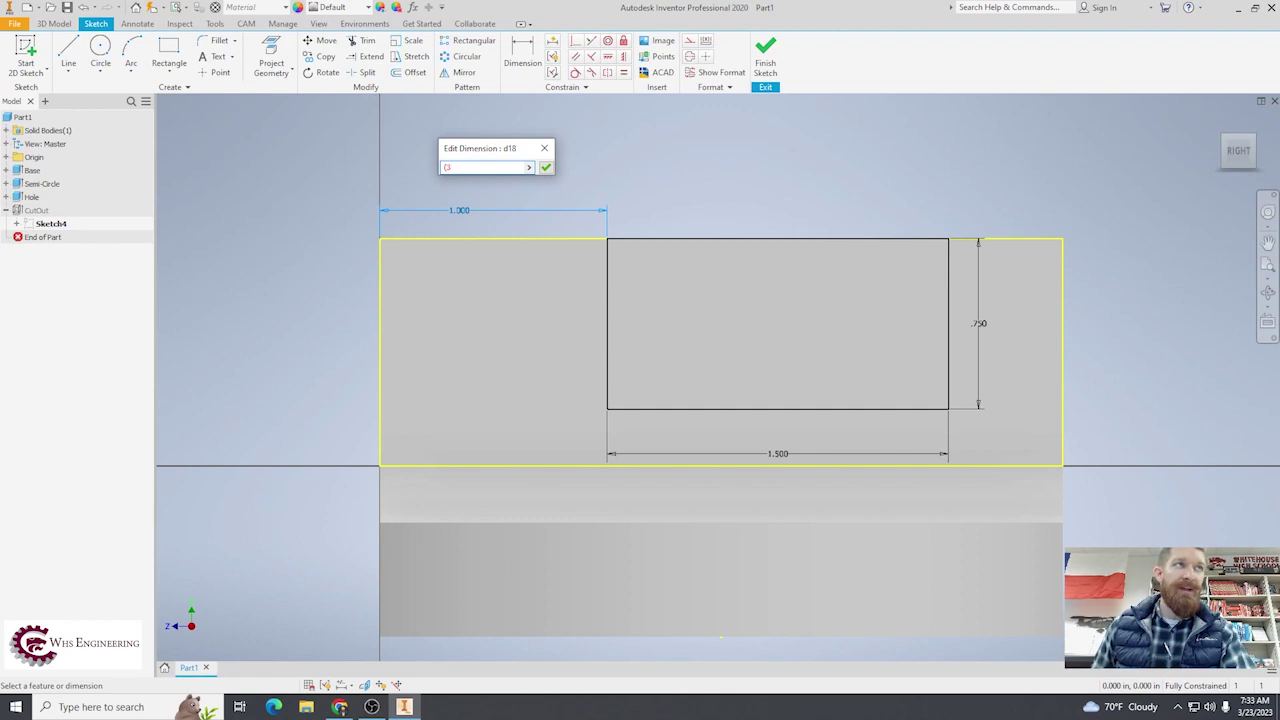
text(3-1.5)
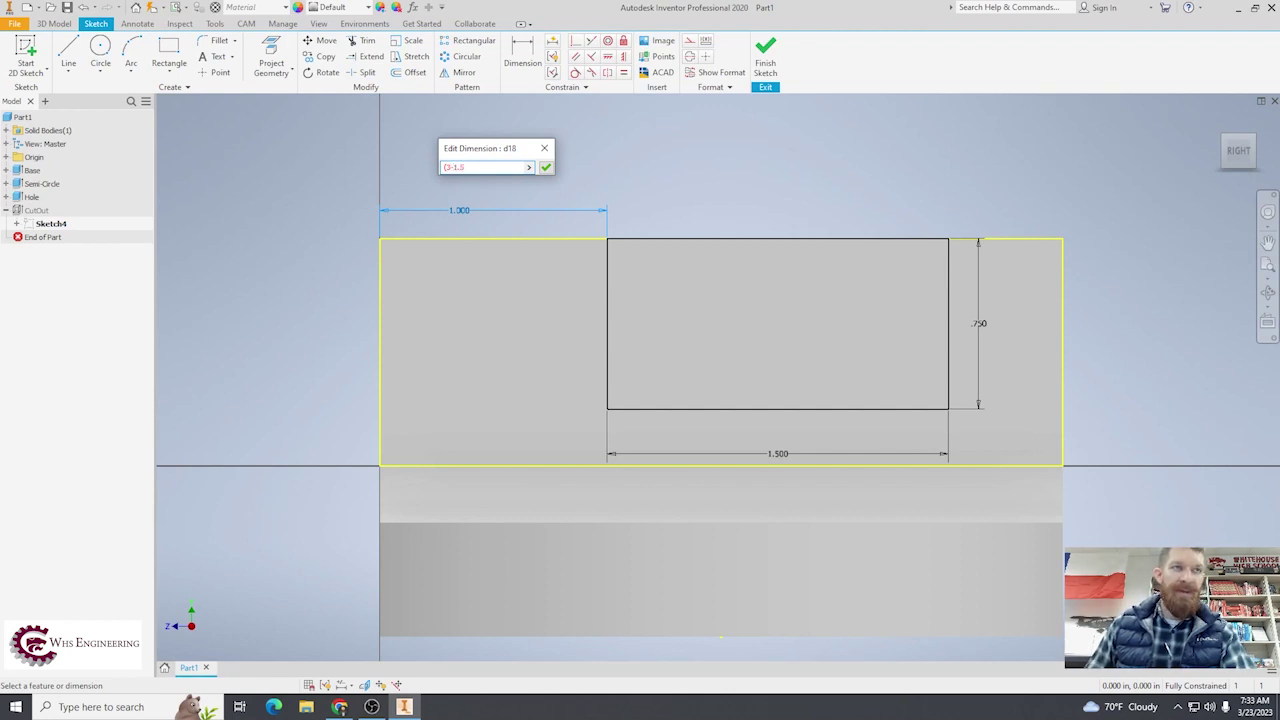
text()/)
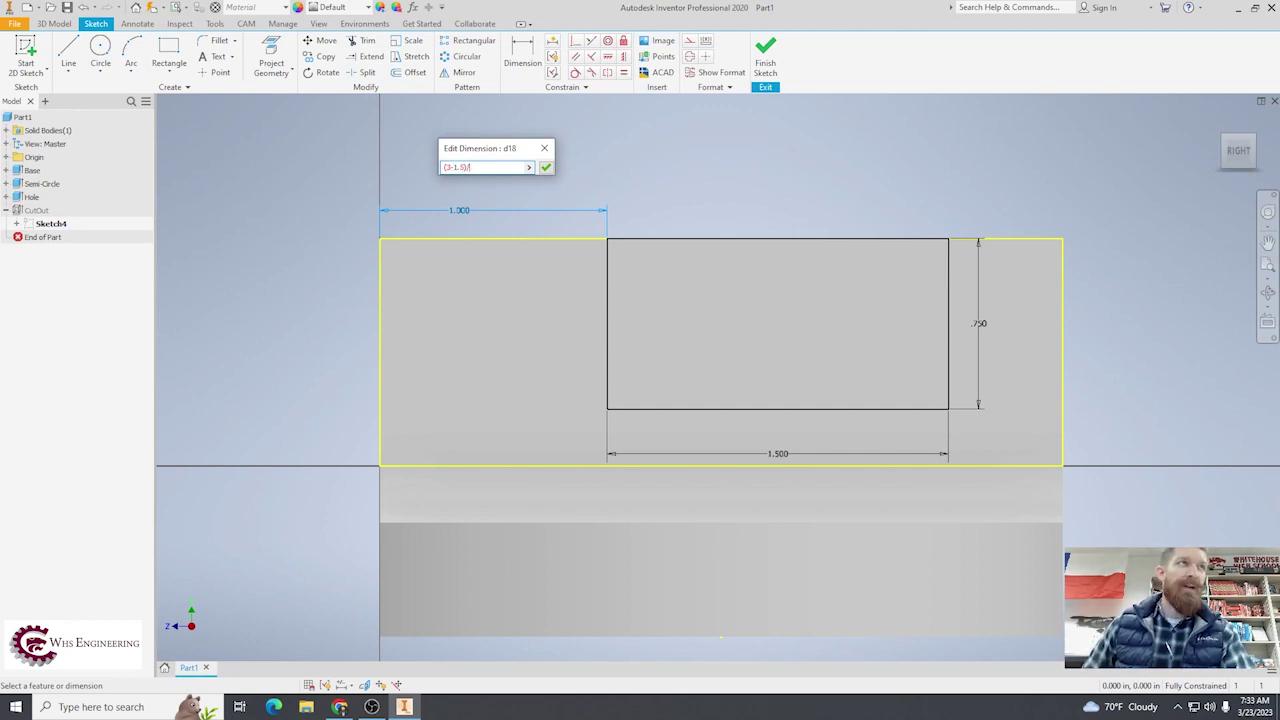
text(2)
key(Return)
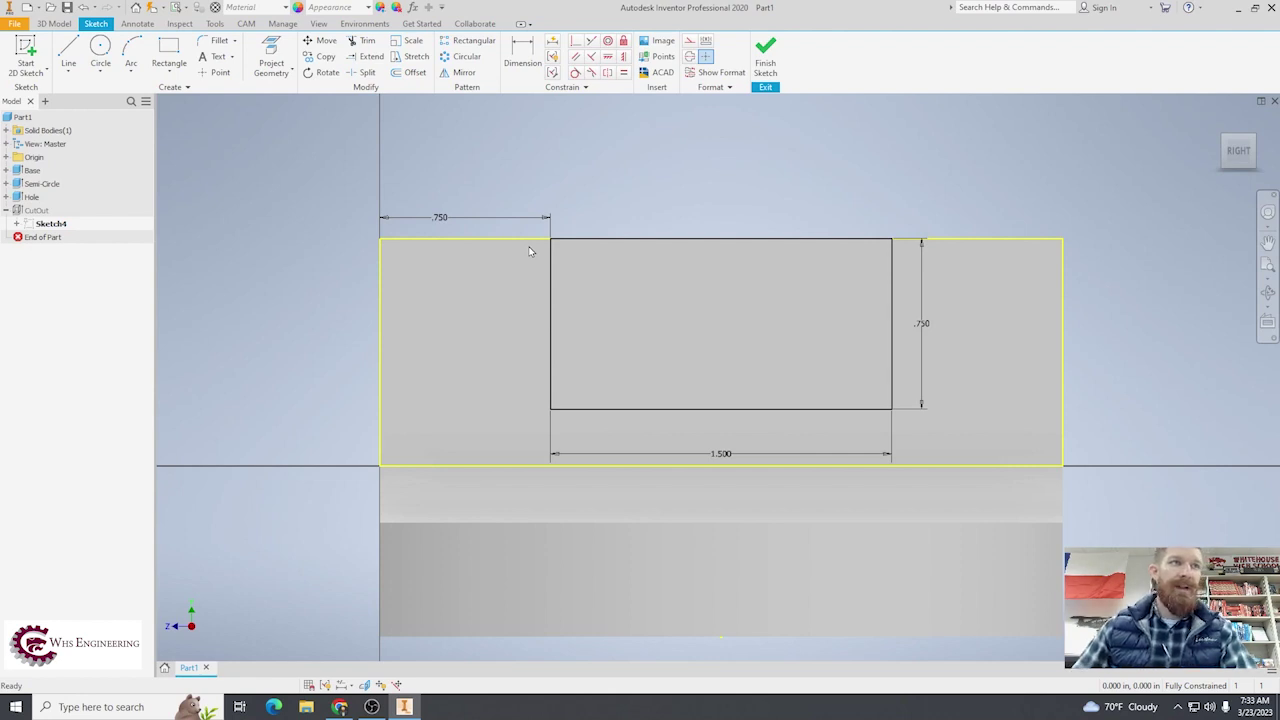
click(765, 55)
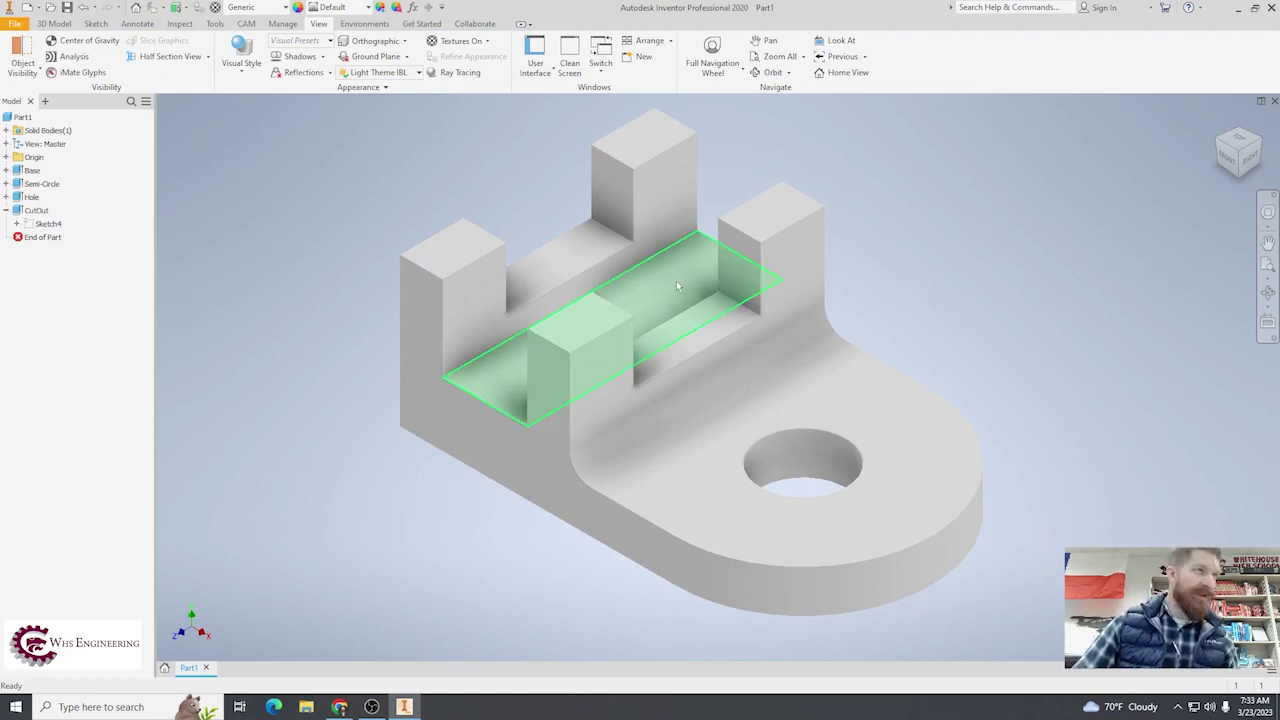
click(6, 210)
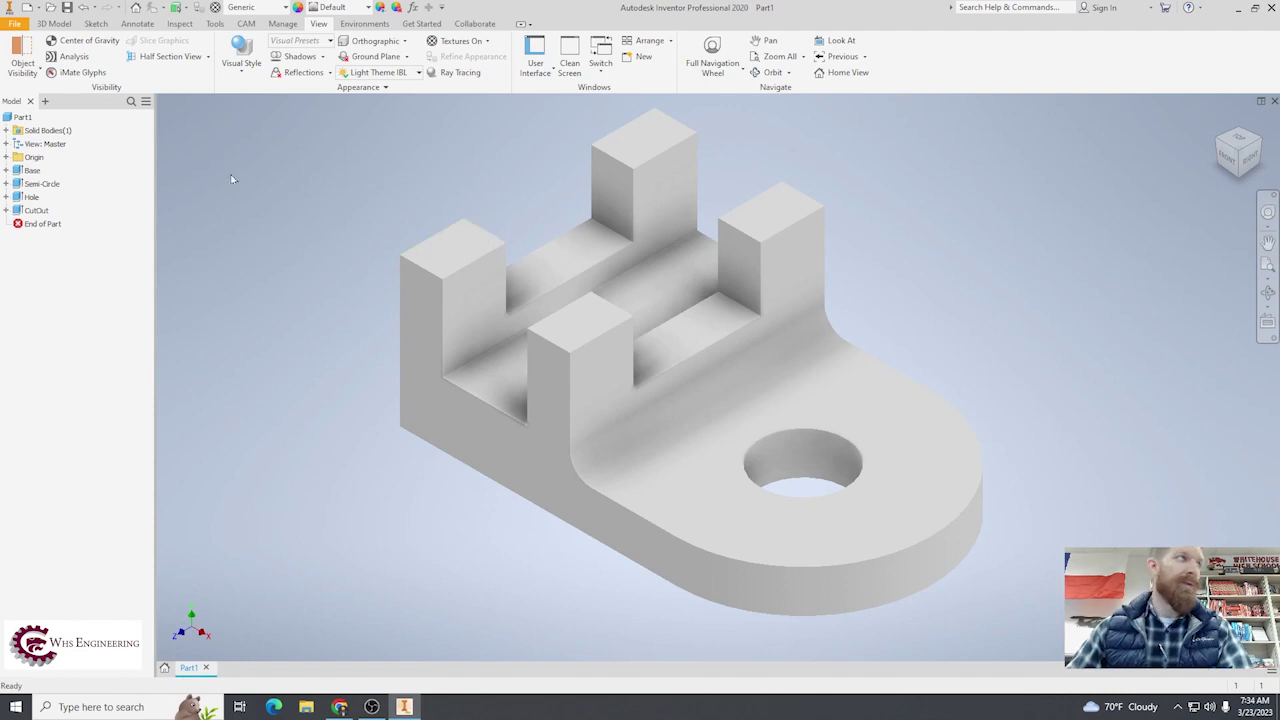
Rename the part as Saddle Bracket in the model tree
click(25, 118)
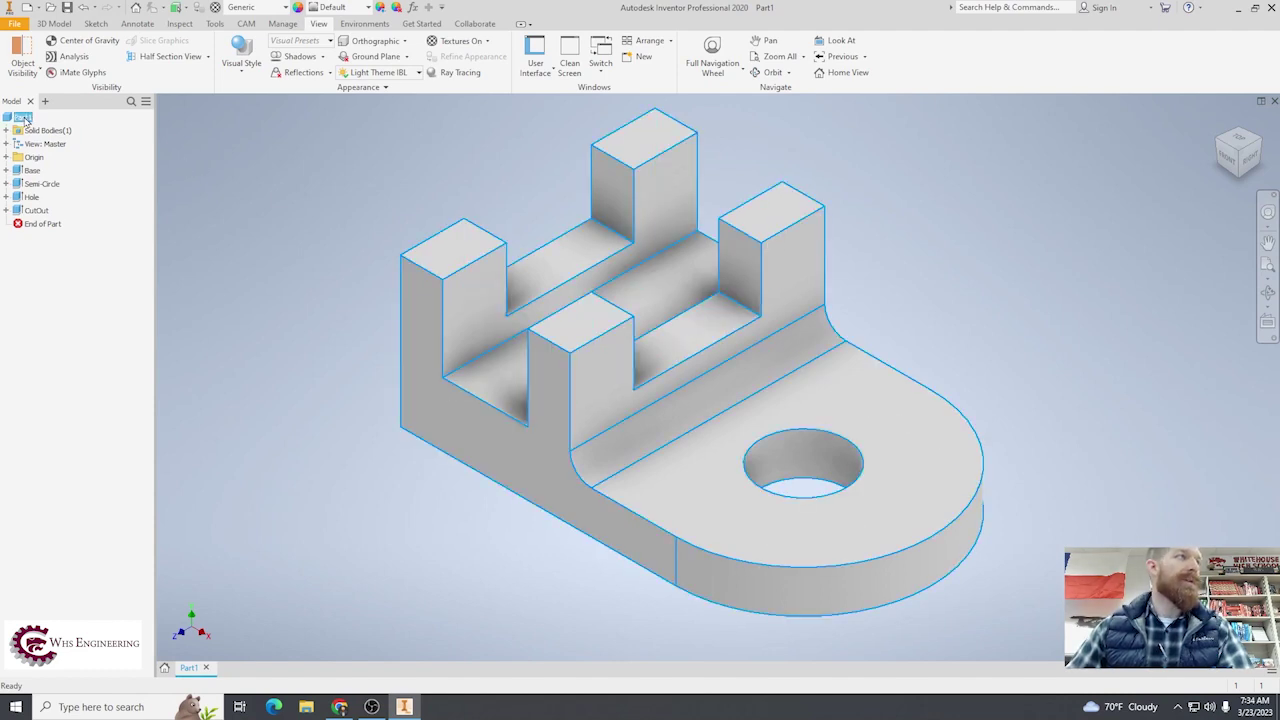
click(25, 118)
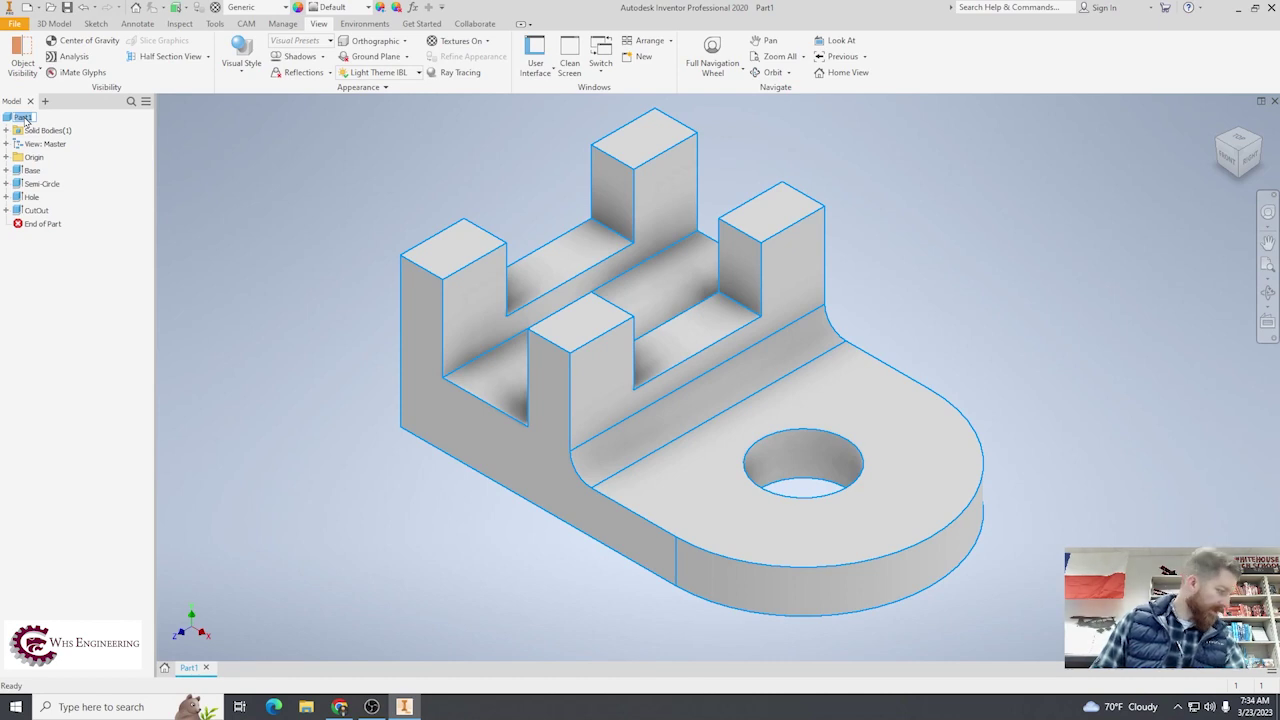
text(Saddle)
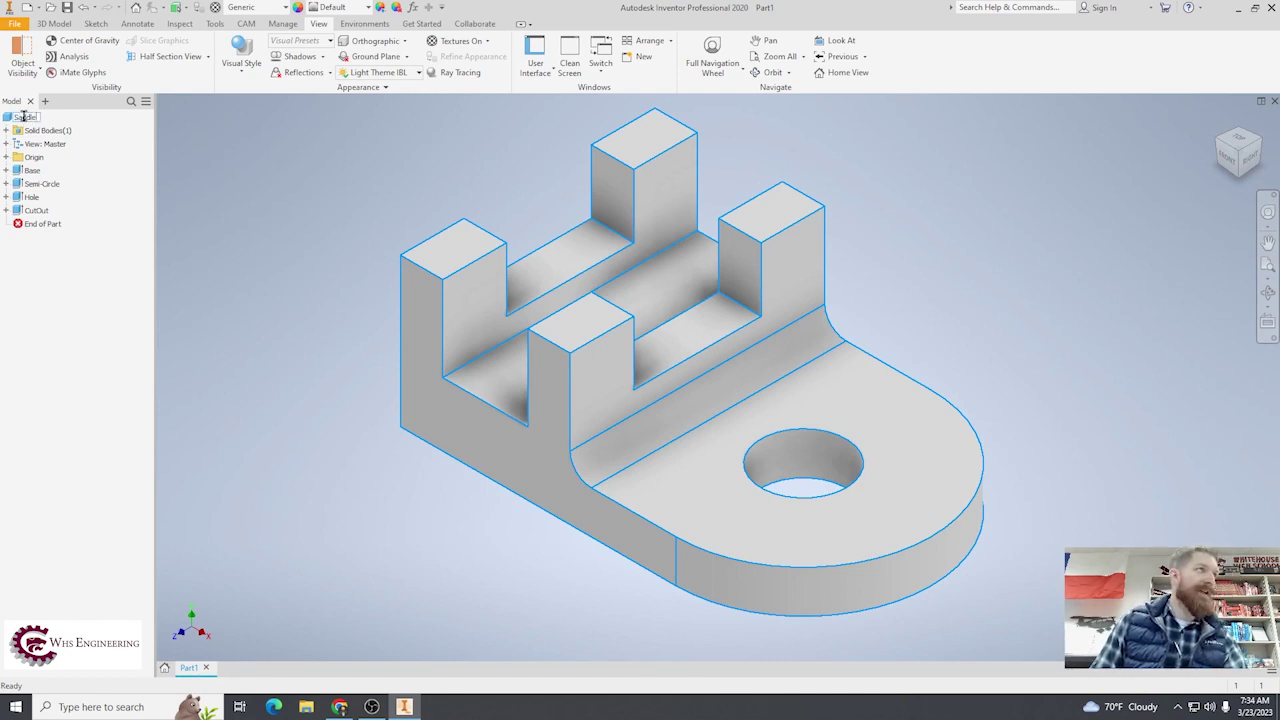
text( Bracket)
key(Return)
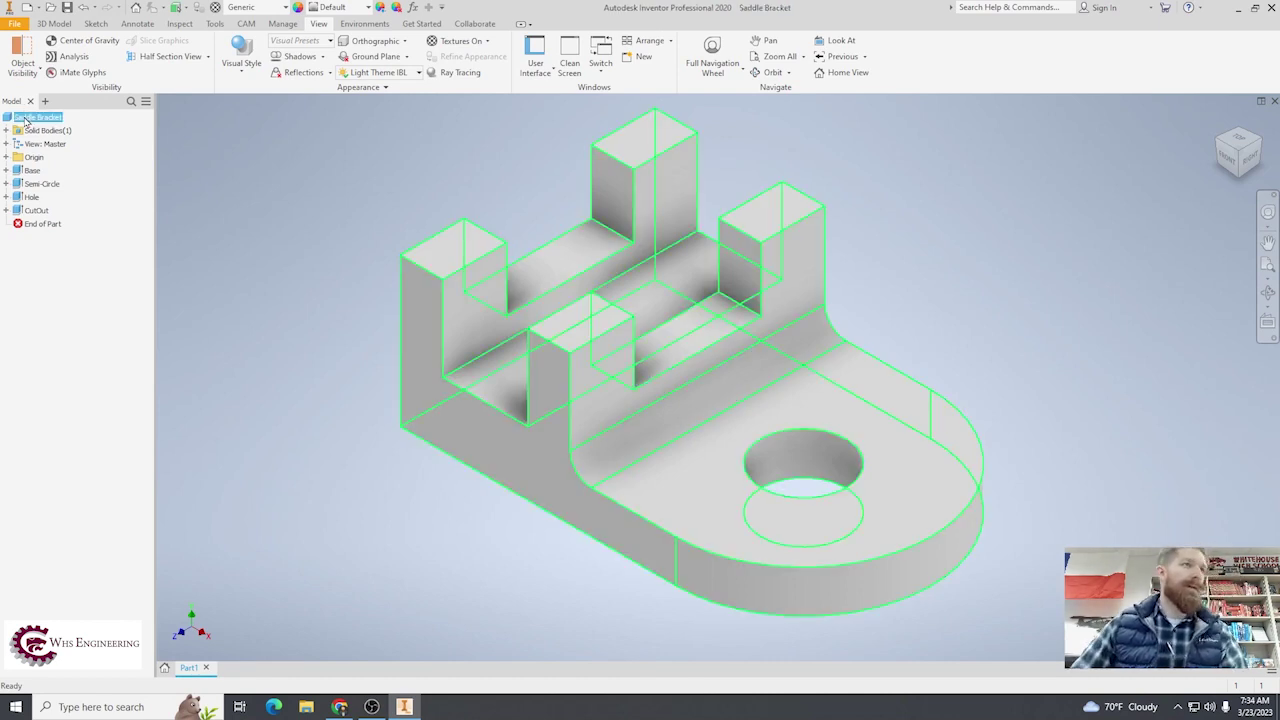
click(270, 202)
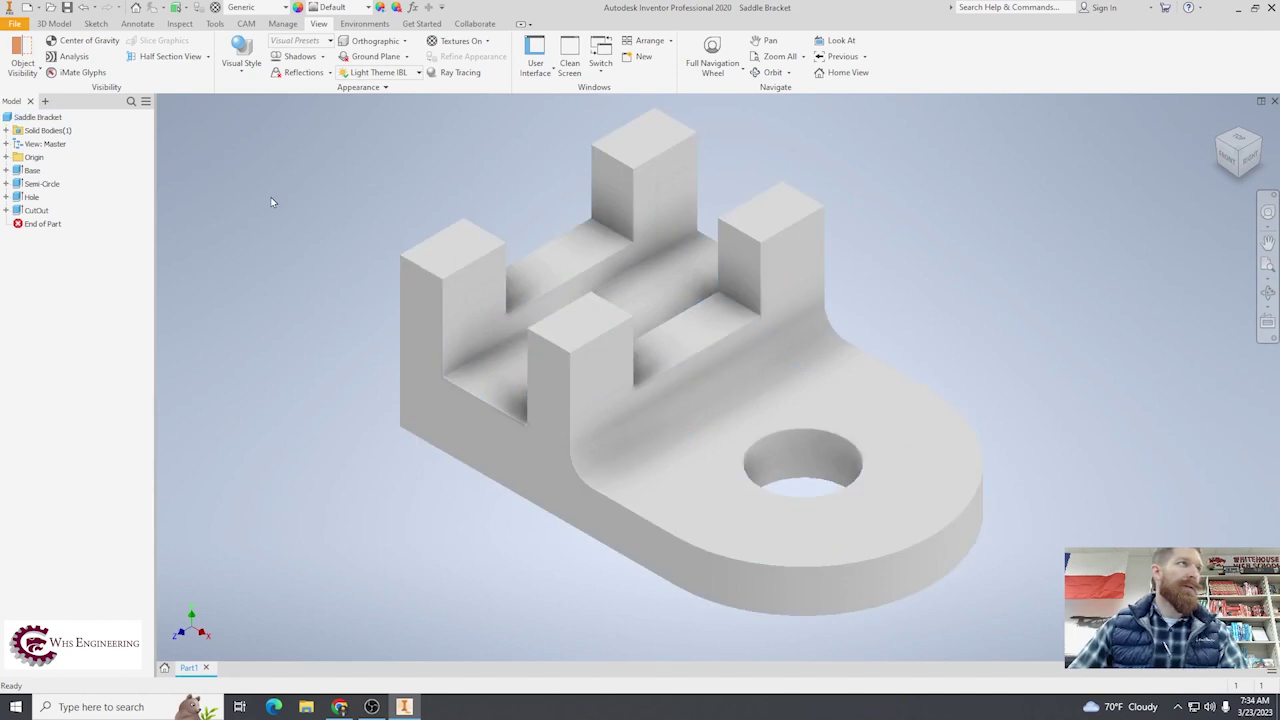
Open the Saddle Bracket part's iProperties and look through the summary, project, status, custom, save and physical sections
right_click(33, 118)
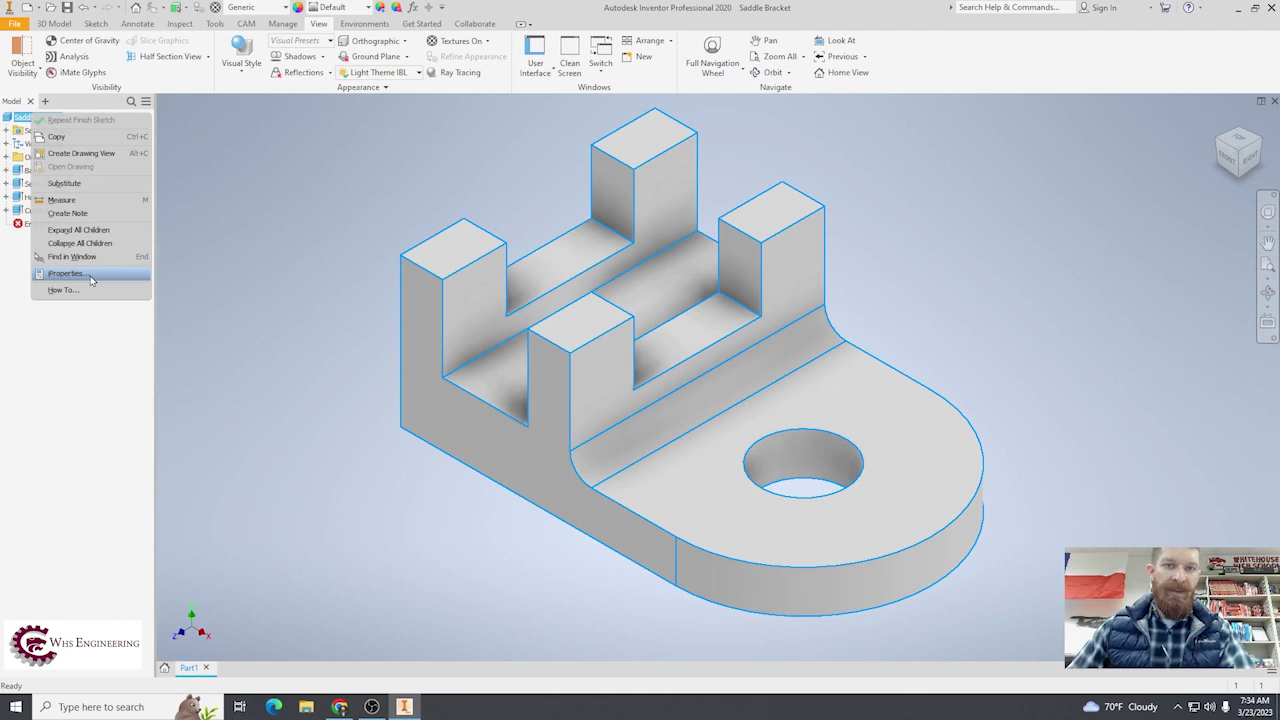
click(90, 276)
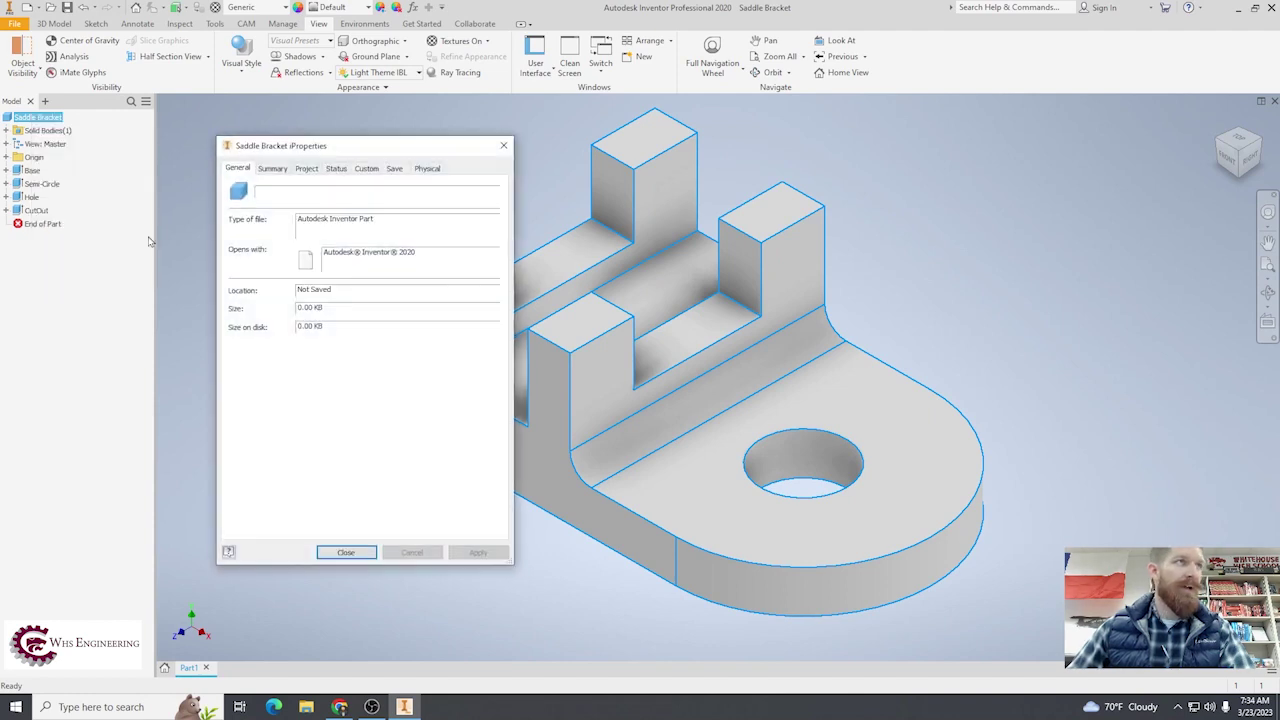
drag(325, 149, 238, 165)
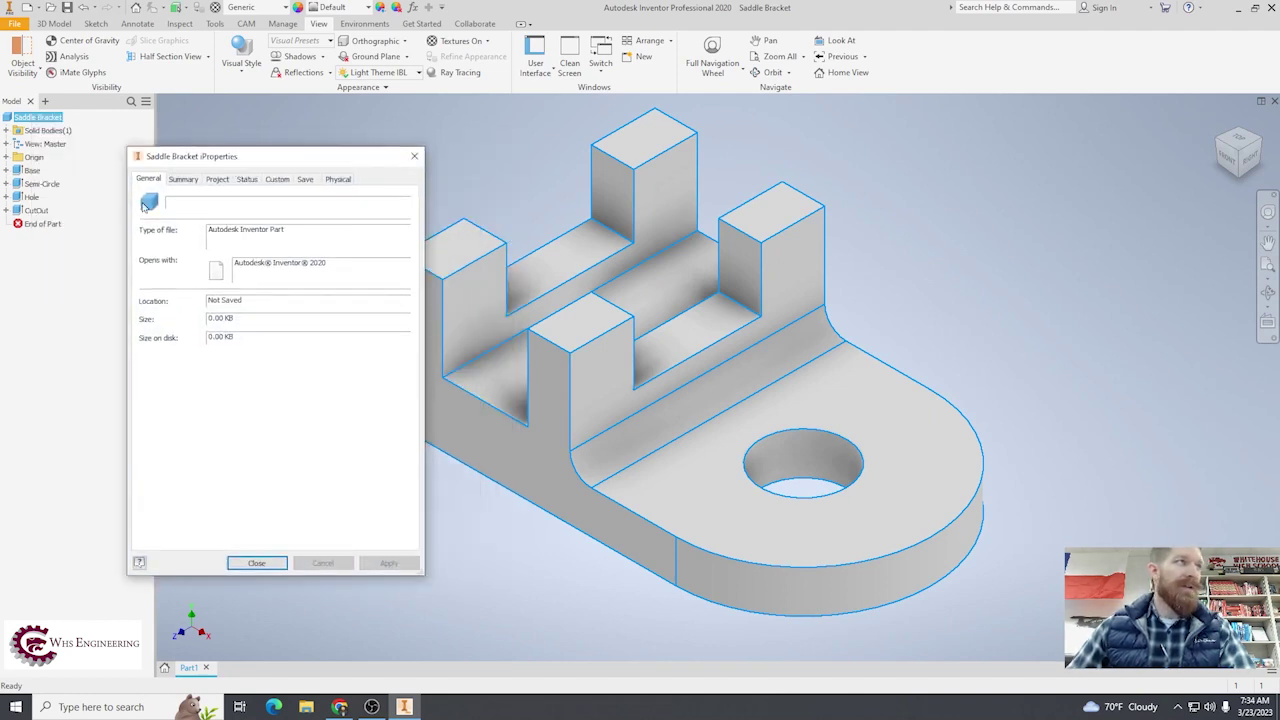
click(185, 179)
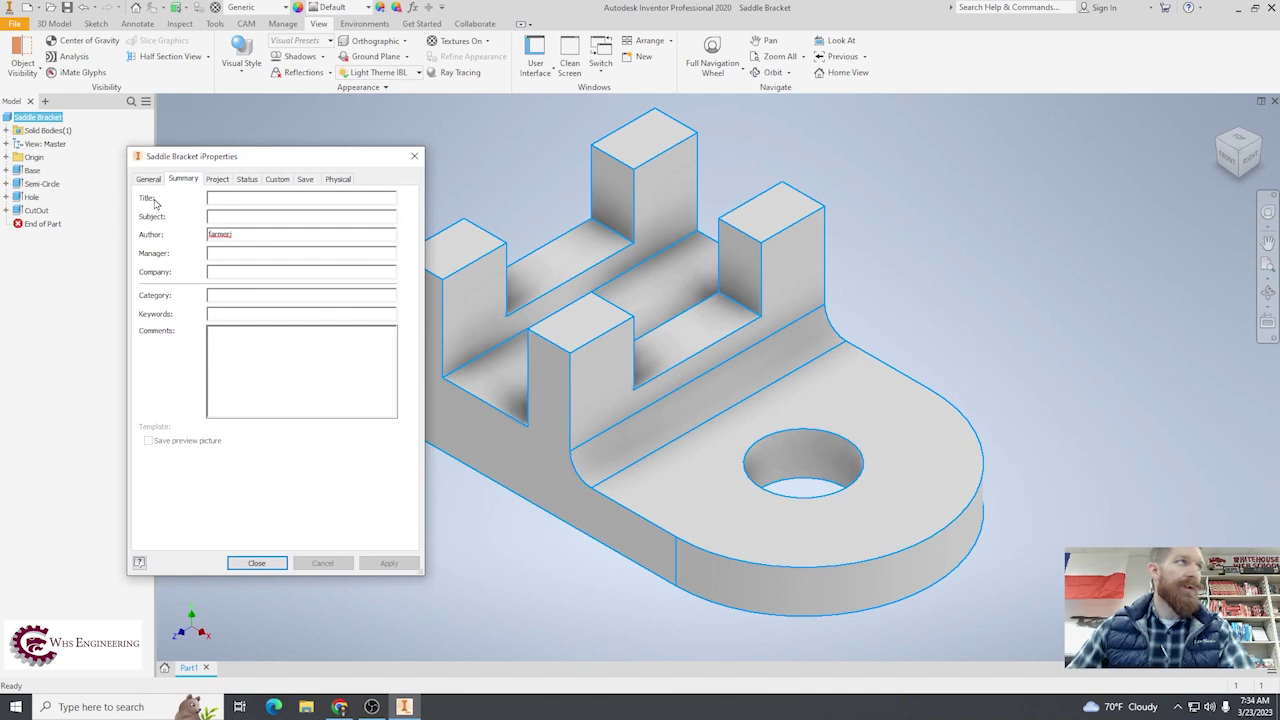
click(219, 182)
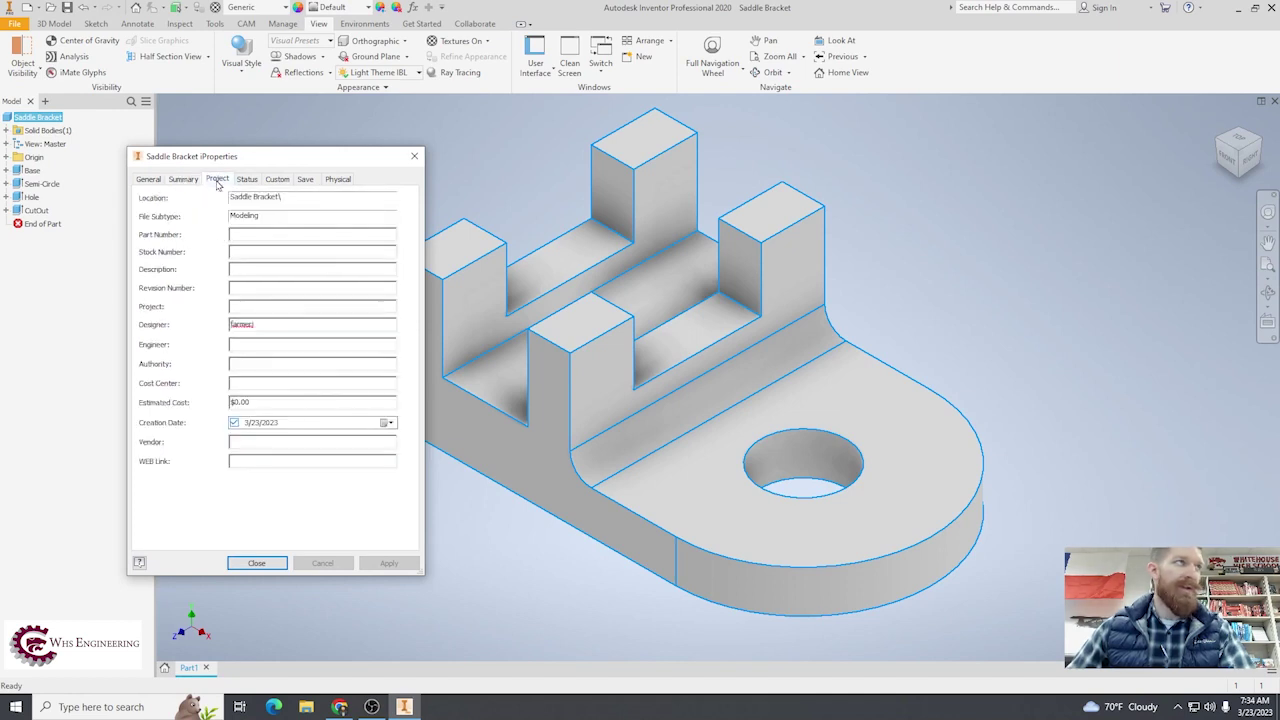
click(258, 183)
click(289, 180)
click(308, 181)
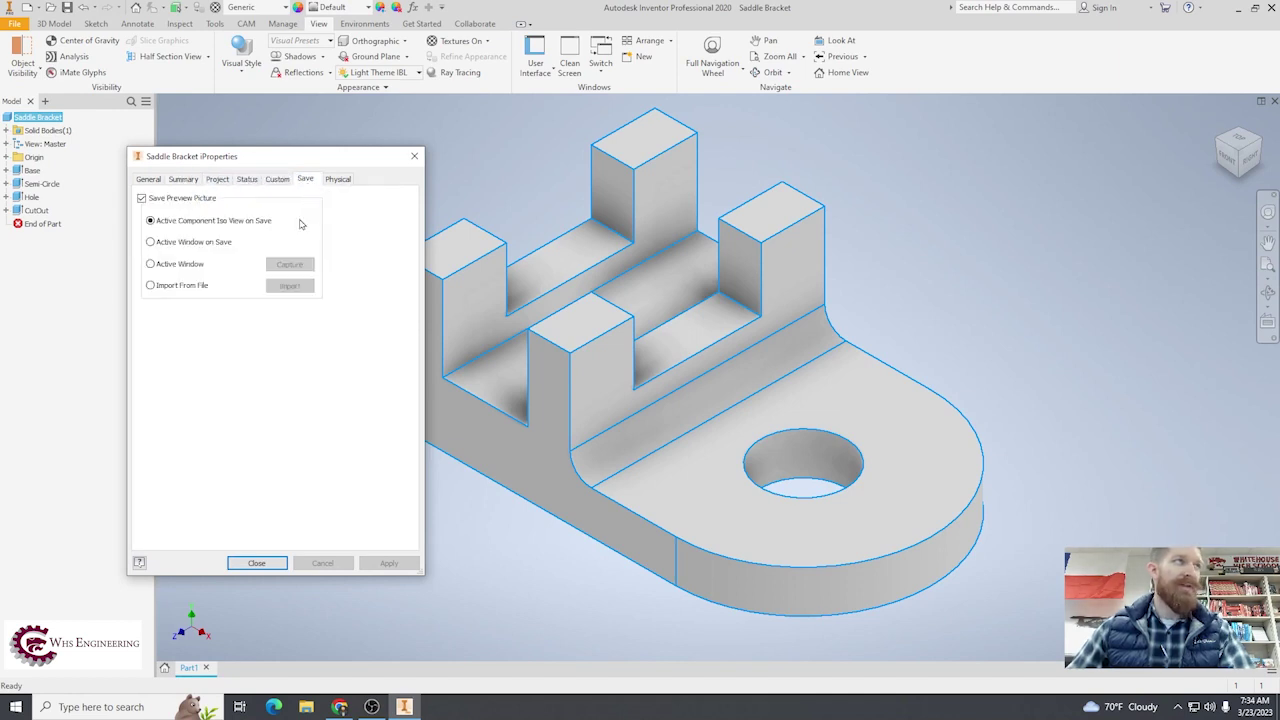
click(339, 180)
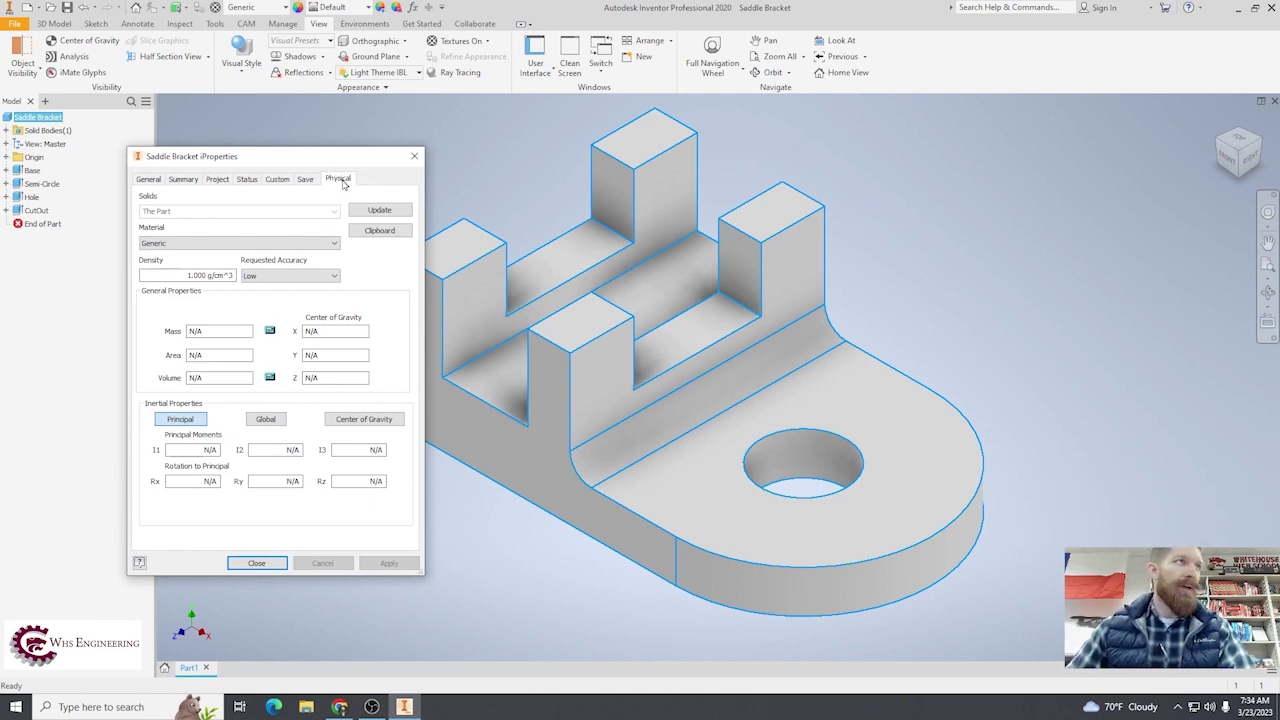
Update the part's physical properties and examine its mass, area and volume
click(383, 211)
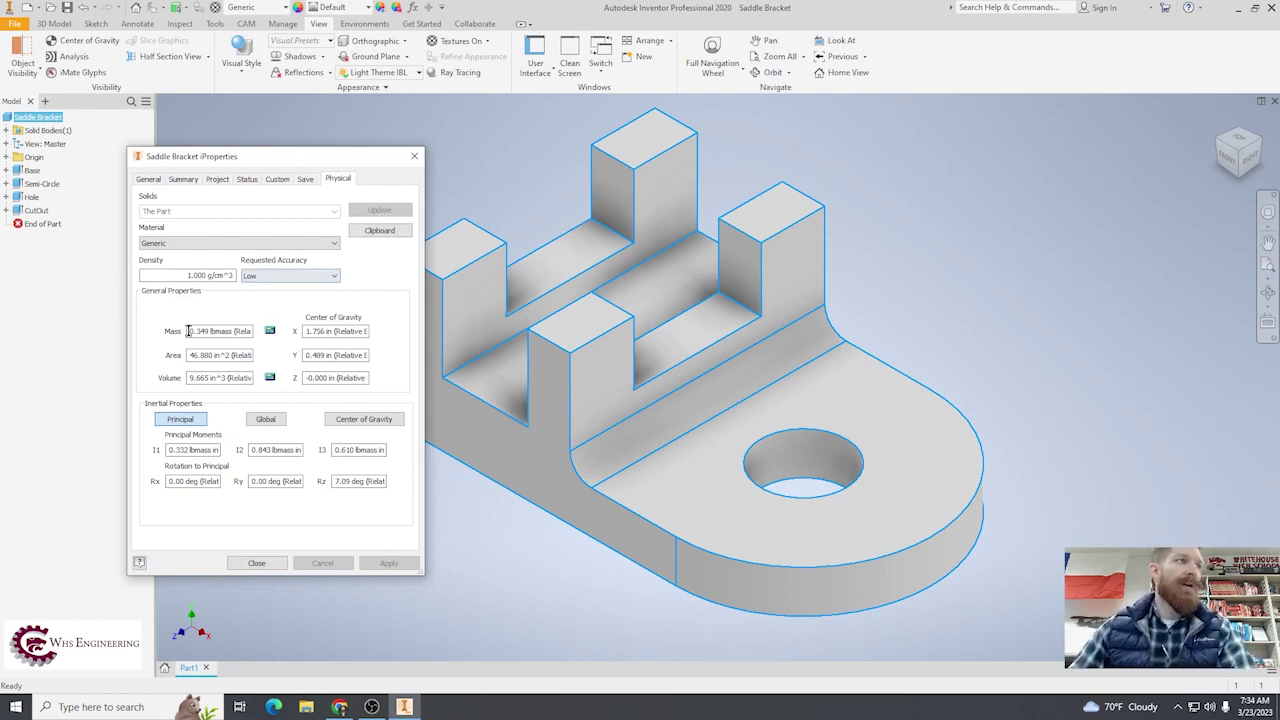
drag(187, 332, 240, 331)
click(225, 331)
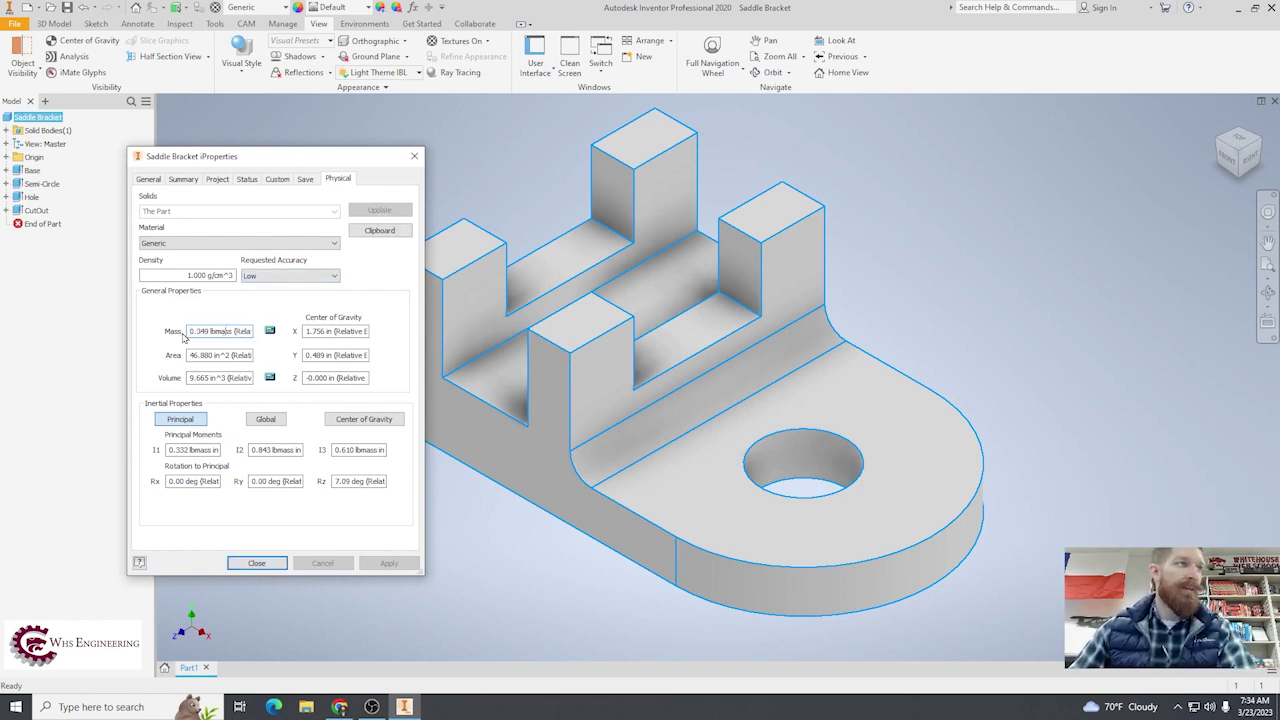
drag(188, 355, 216, 378)
click(208, 378)
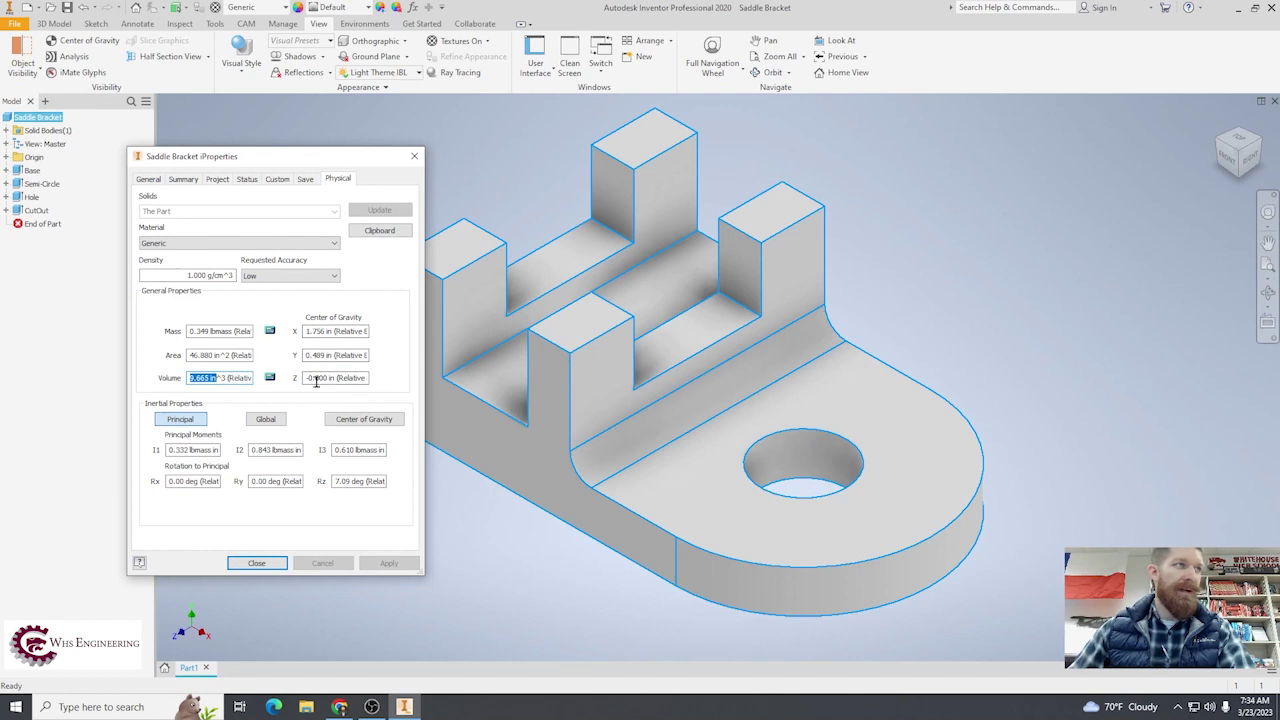
Compare the part's global, principal and centre-of-gravity inertial properties, ending on the principal moments
click(266, 422)
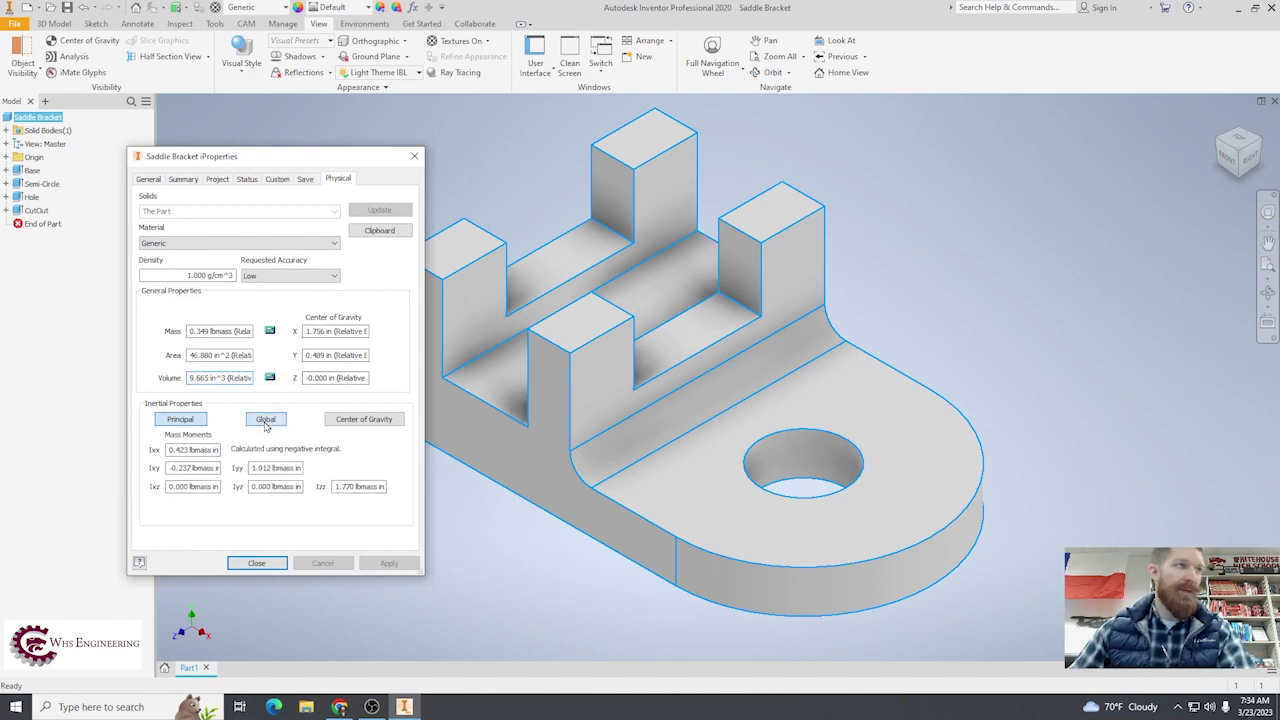
click(172, 420)
click(326, 426)
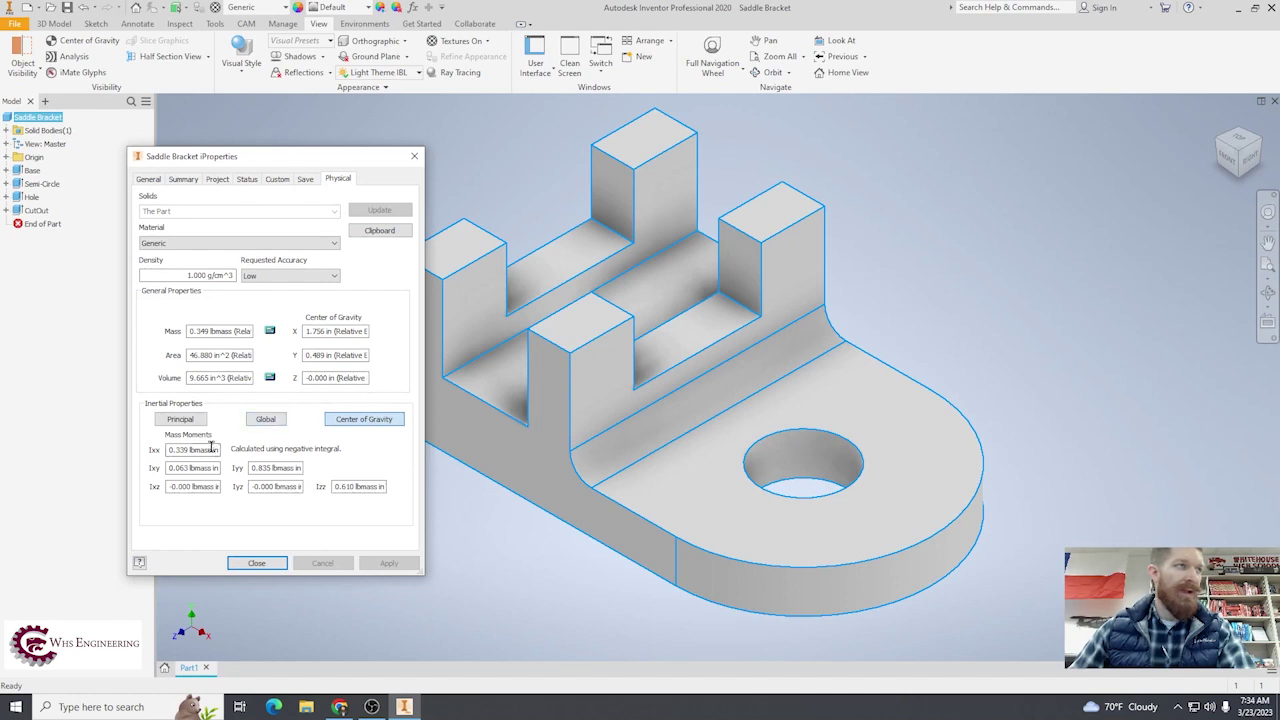
click(184, 421)
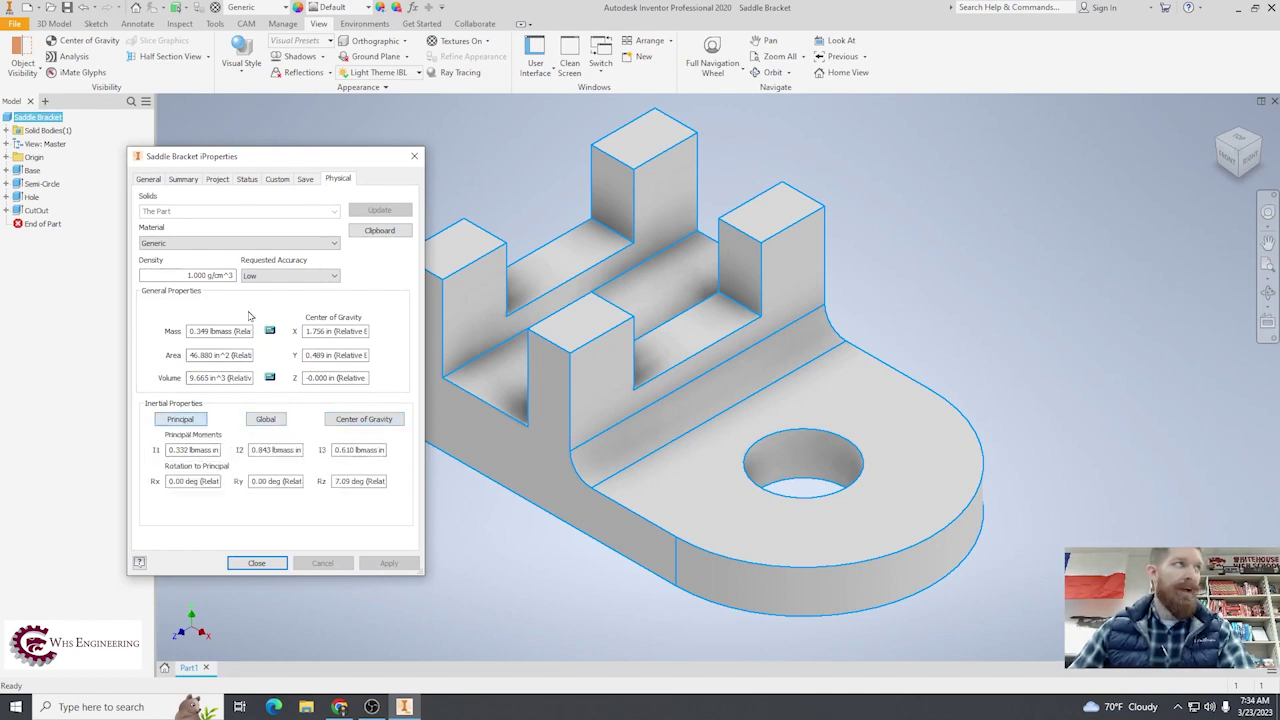
Review the density of the Generic material, then change the part's material to Aluminum 6061 and apply it
click(187, 243)
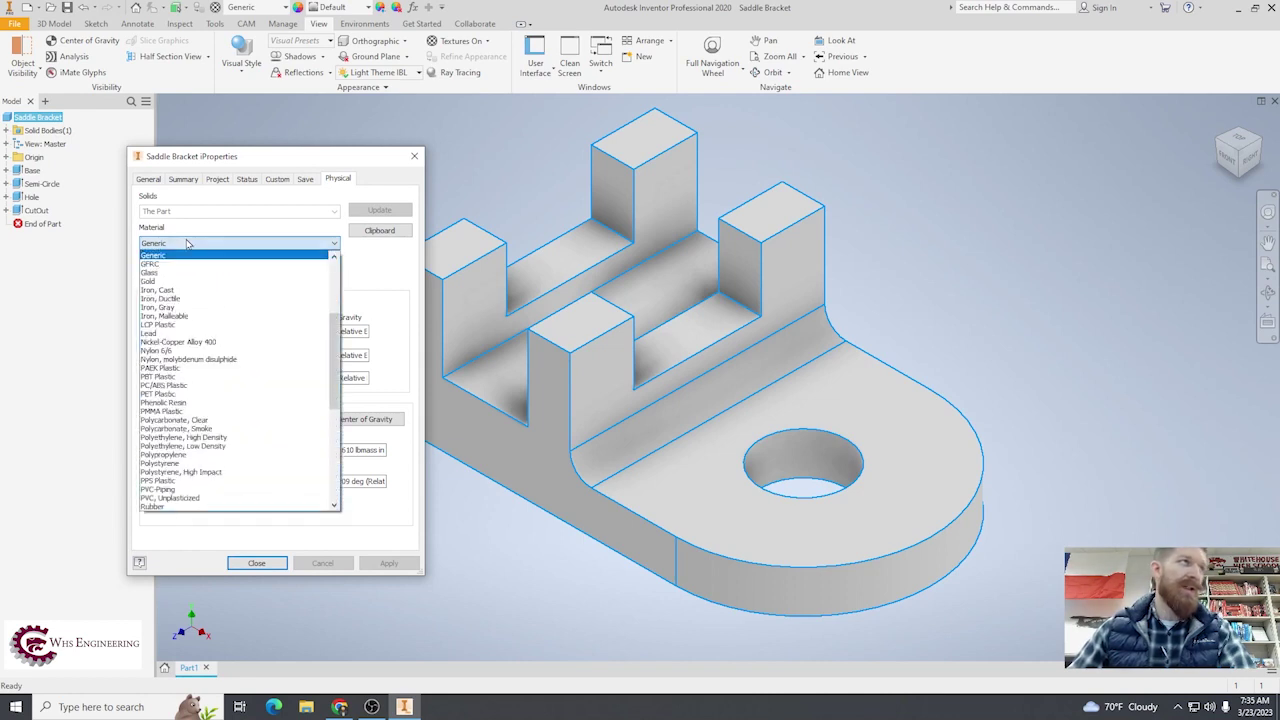
click(190, 255)
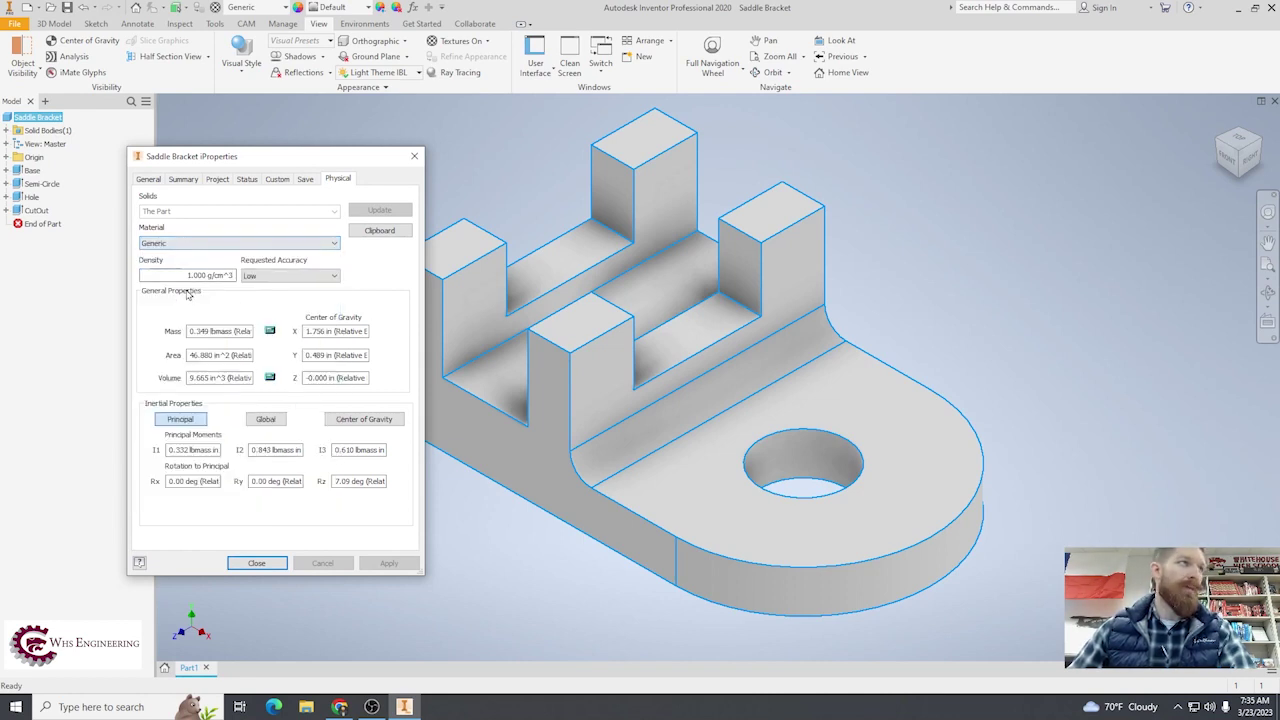
drag(190, 276, 232, 277)
click(210, 275)
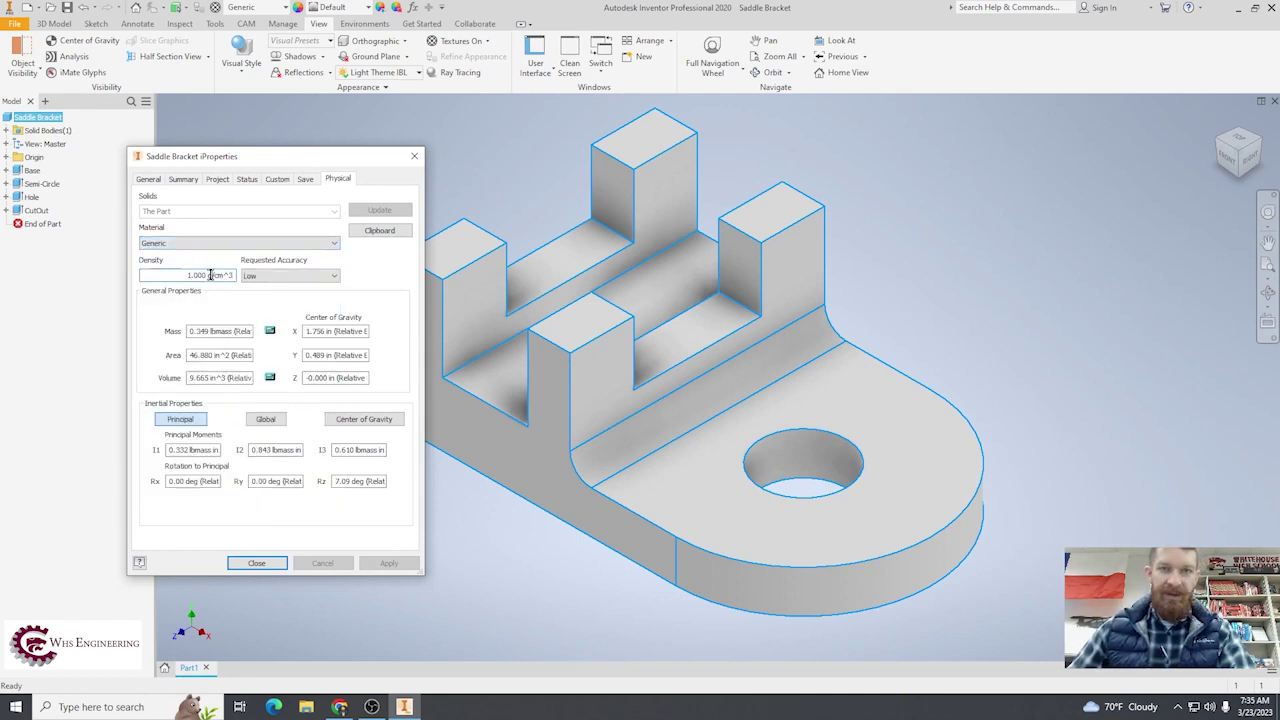
click(232, 245)
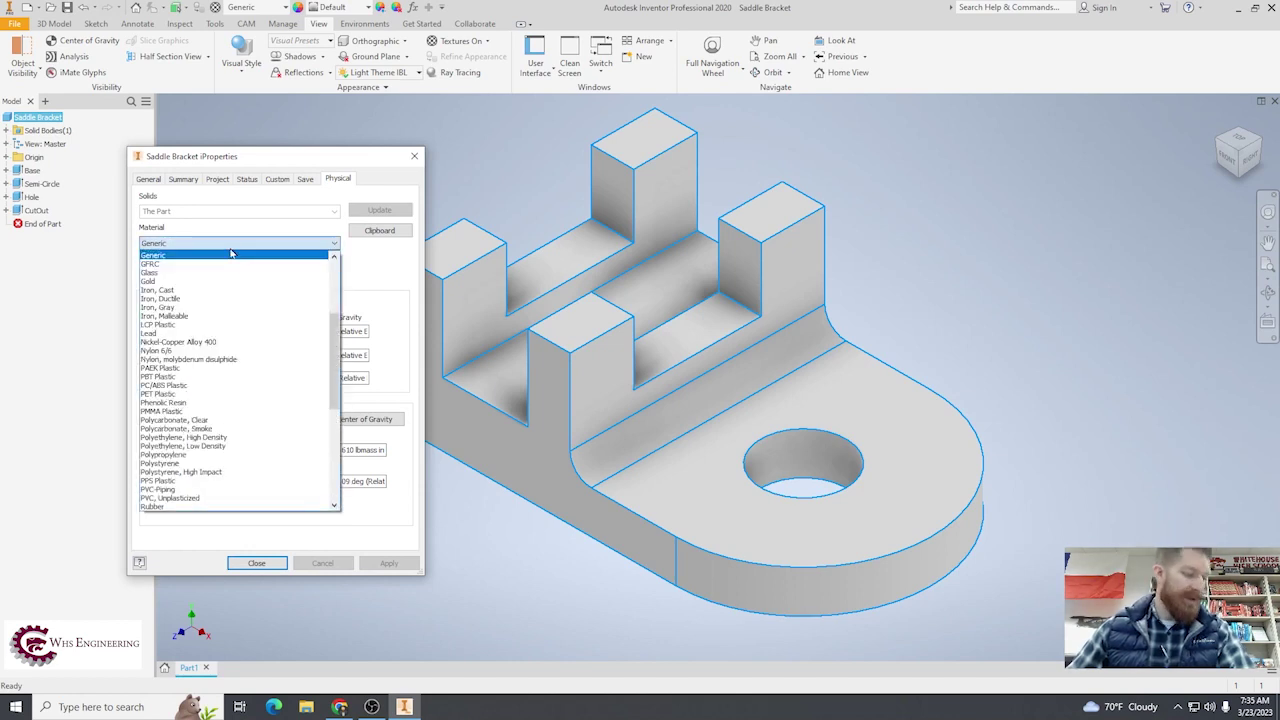
drag(338, 340, 340, 275)
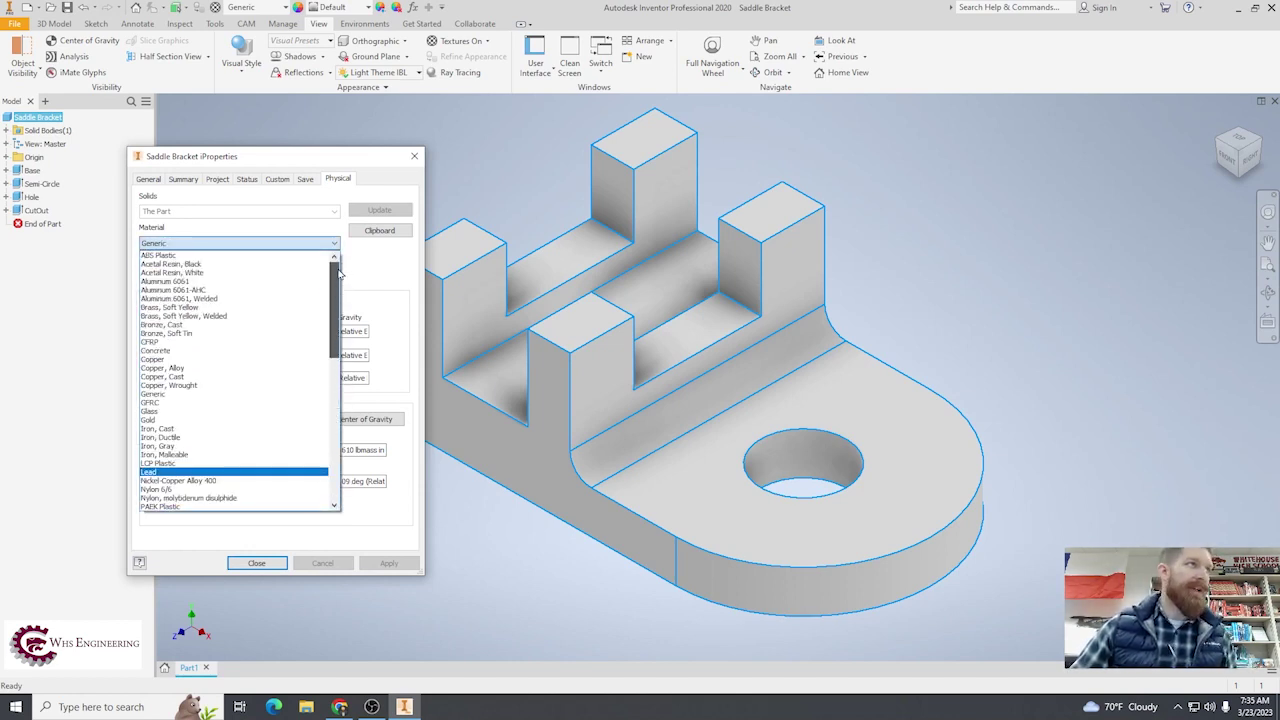
click(188, 283)
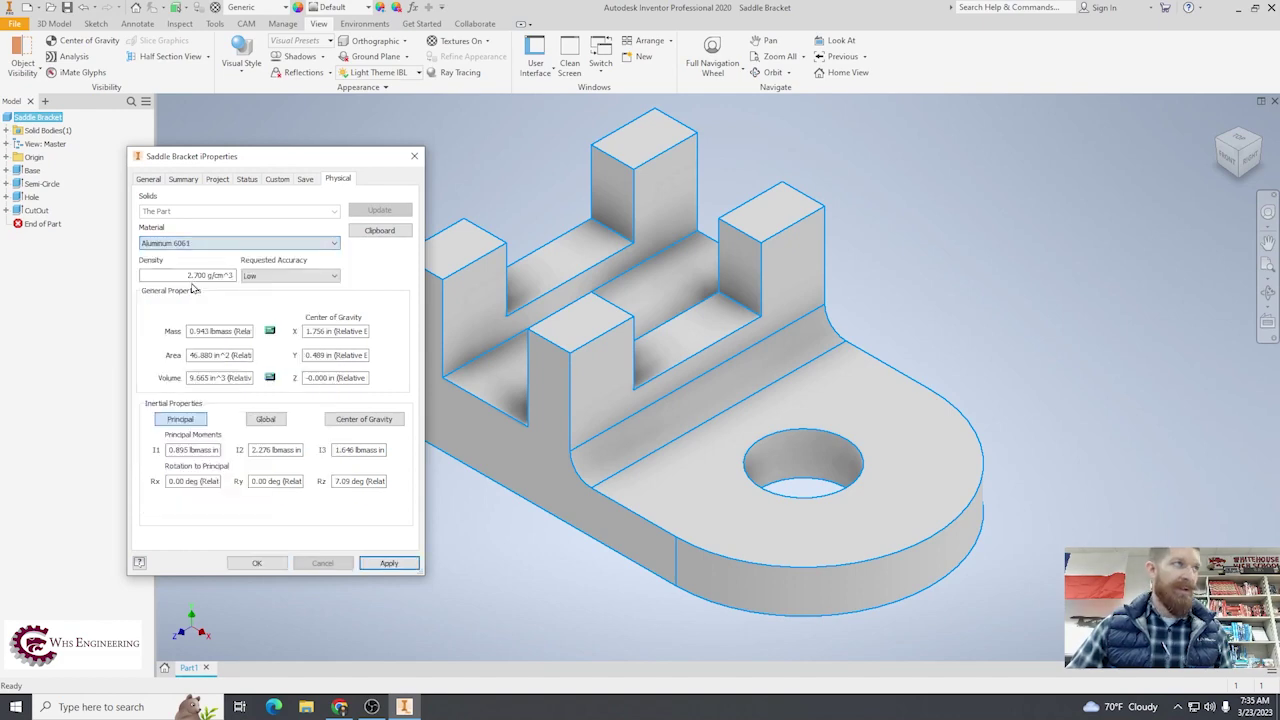
click(386, 563)
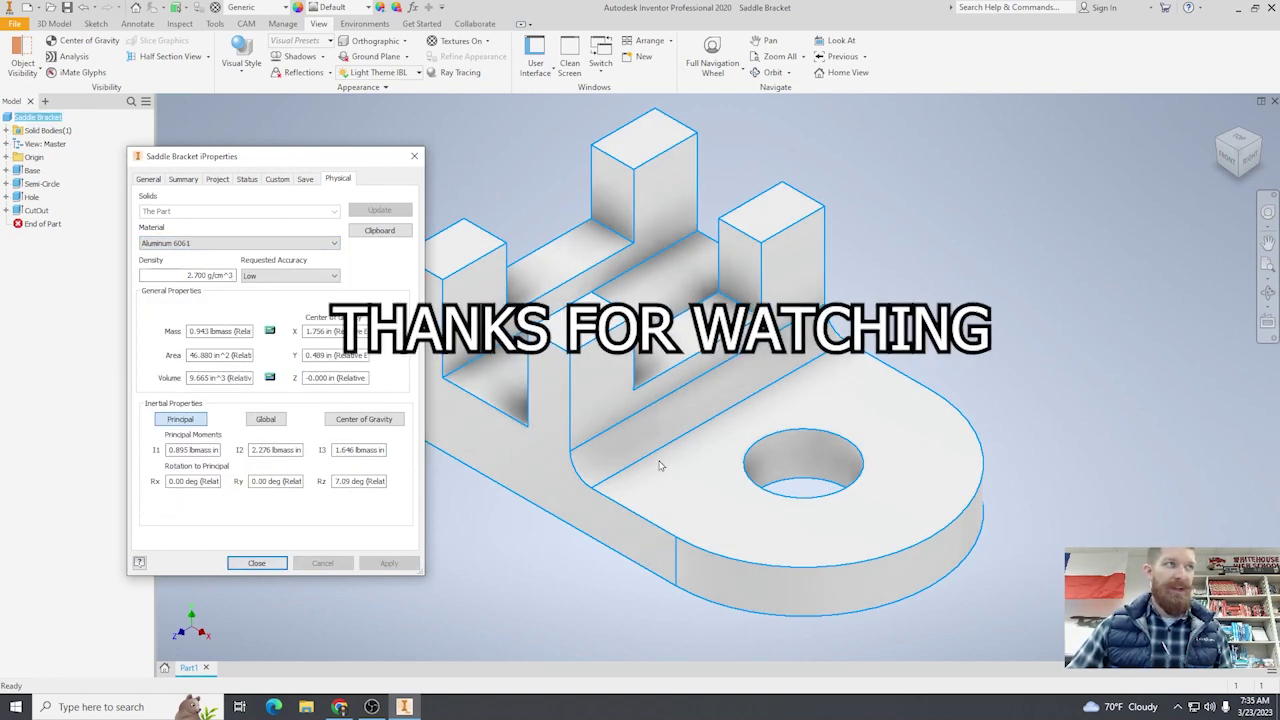
Check the part's mass with the aluminum material and close the iProperties
double_click(190, 332)
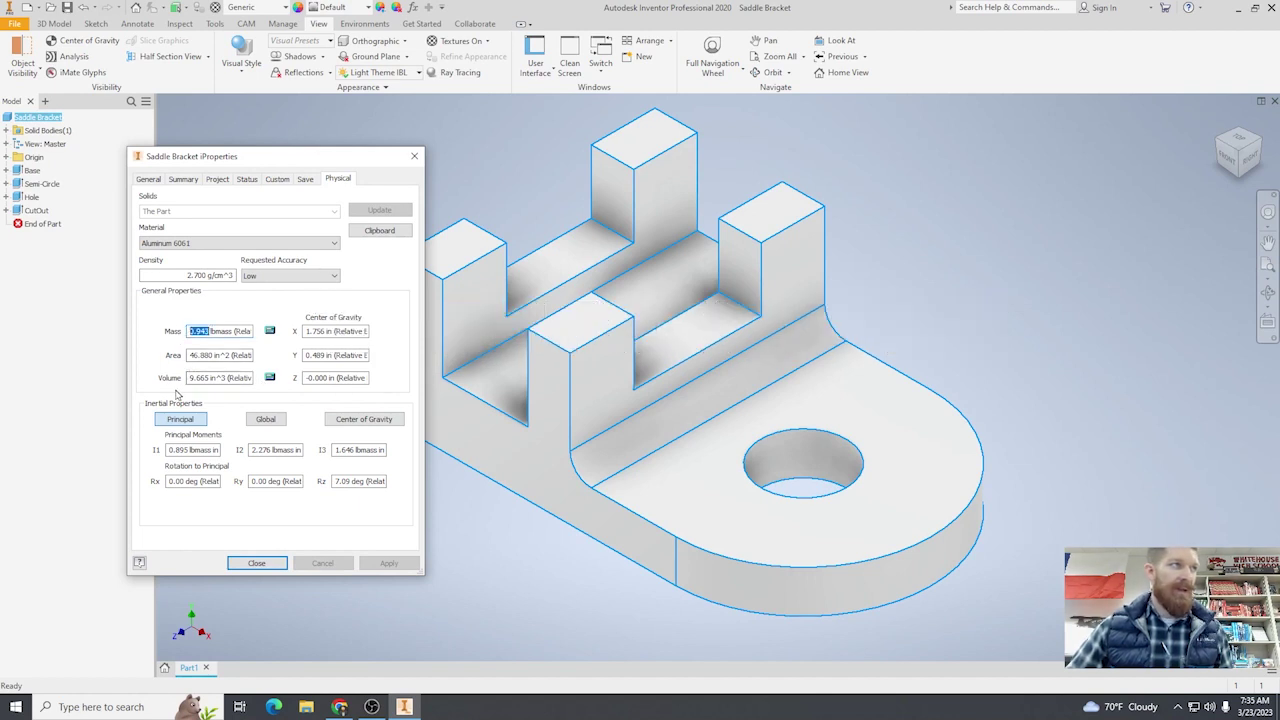
click(213, 331)
double_click(213, 331)
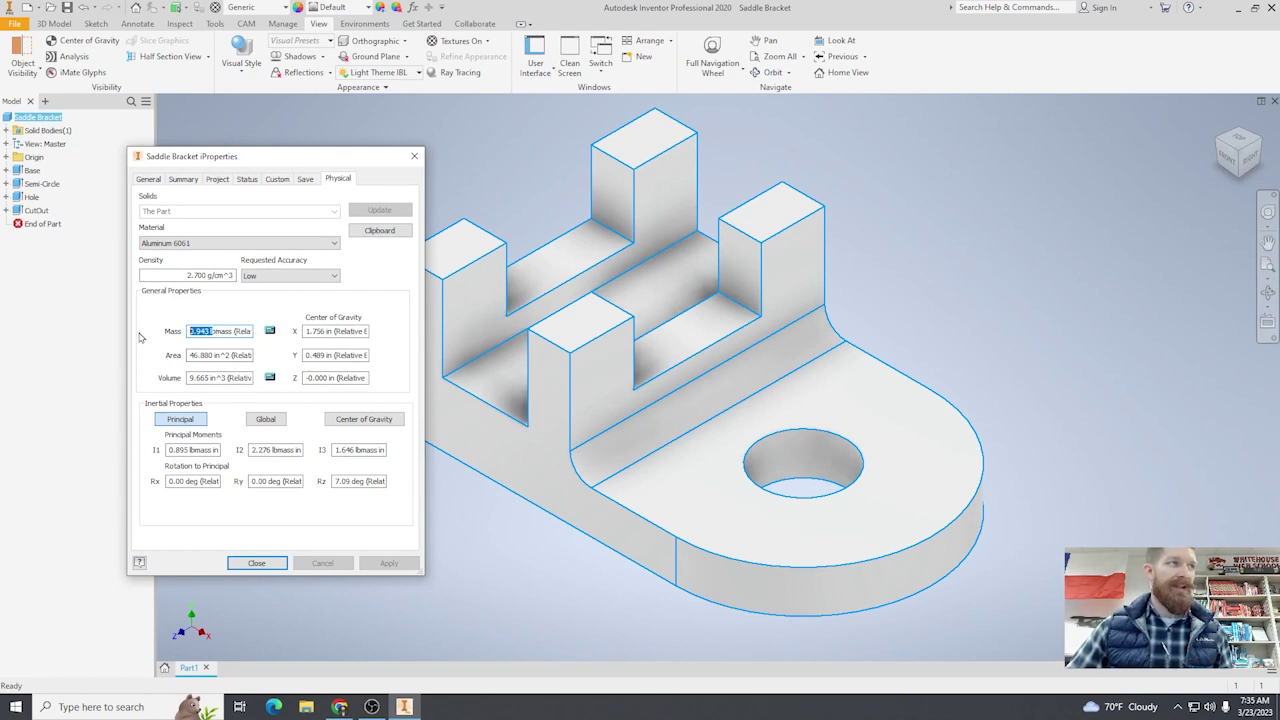
click(222, 335)
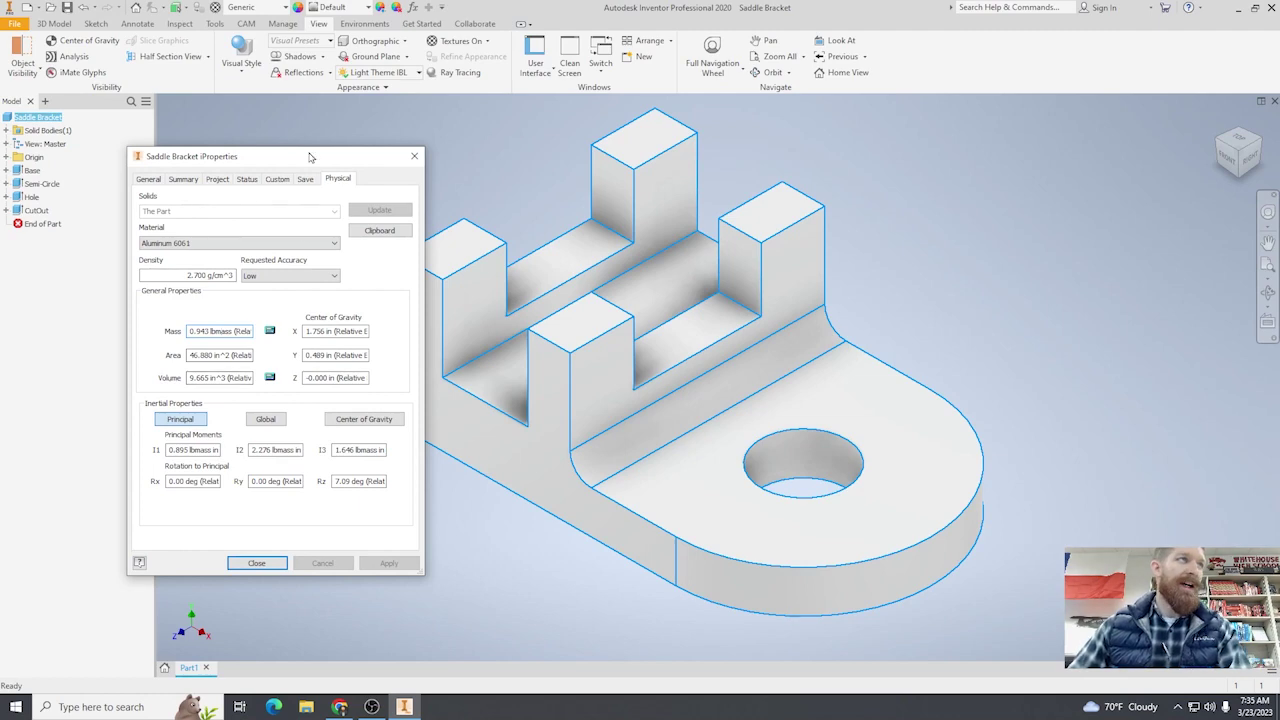
drag(311, 155, 396, 158)
click(498, 159)
Reopen the Saddle Bracket's iProperties at the physical properties, with the whole bracket in view beside the dialog
scroll(660, 560, down, 2)
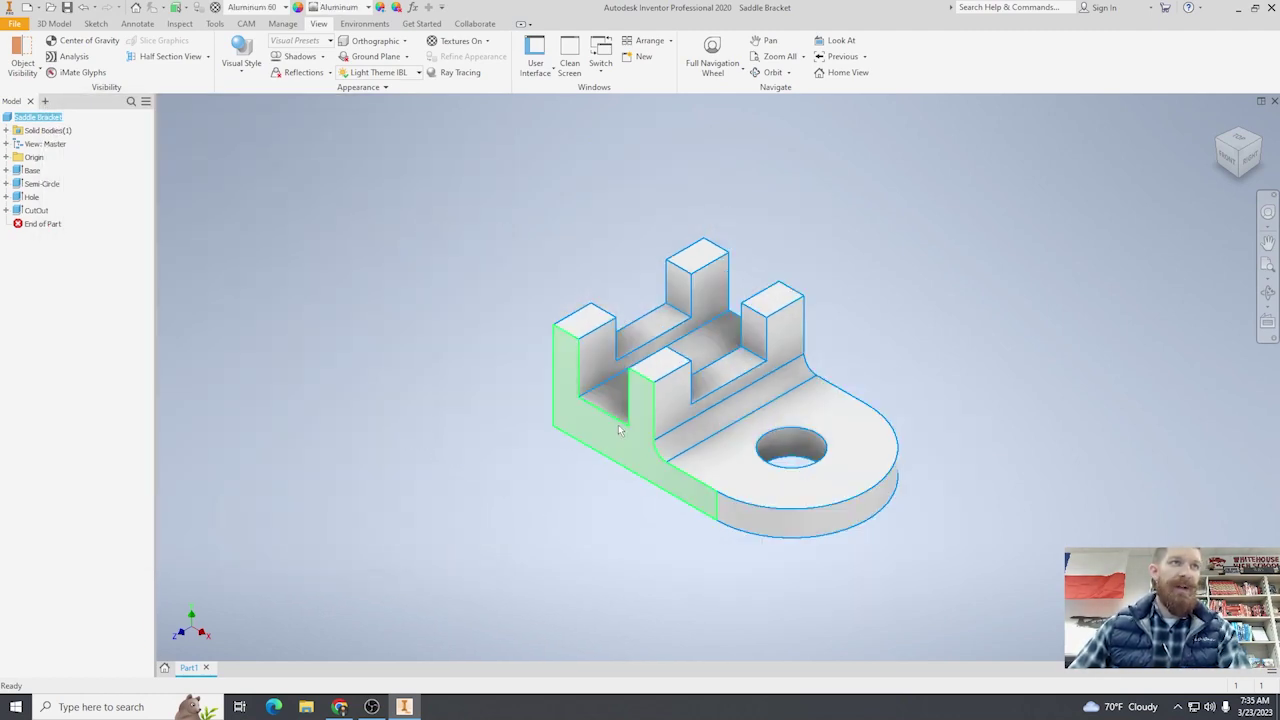
scroll(618, 430, up, 4)
scroll(459, 345, down, 3)
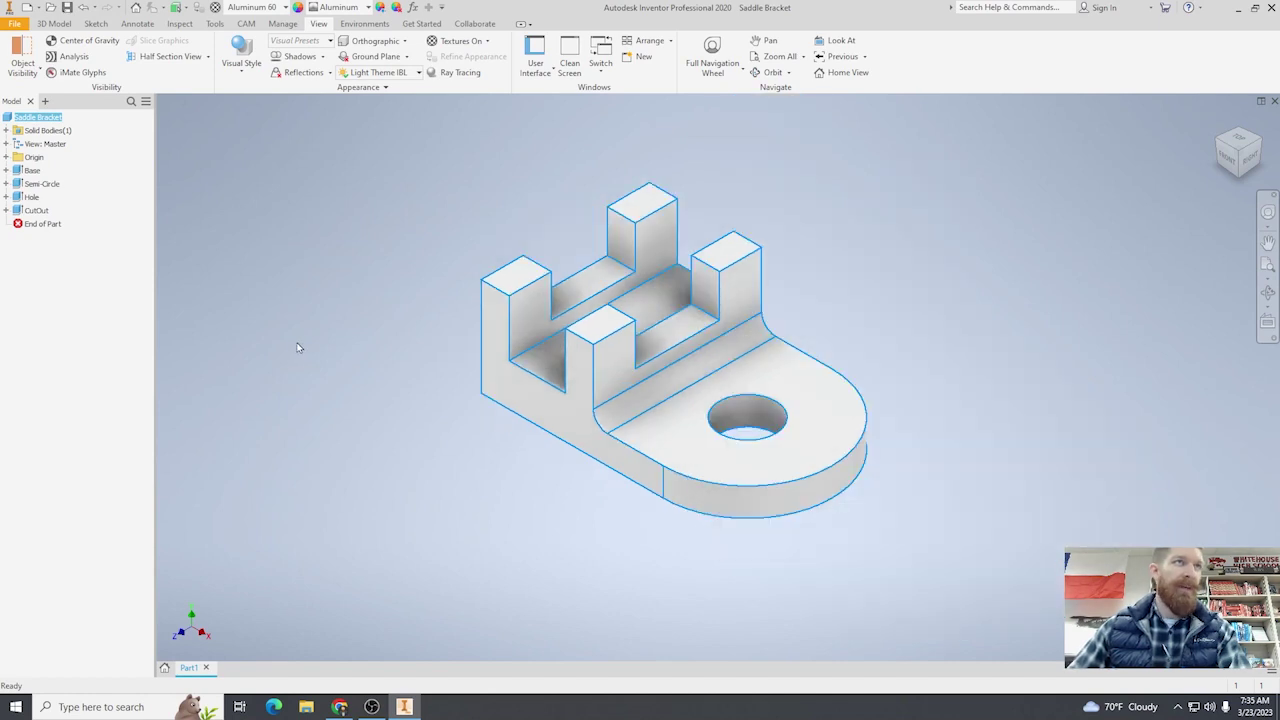
scroll(295, 346, down, 1)
scroll(242, 301, up, 3)
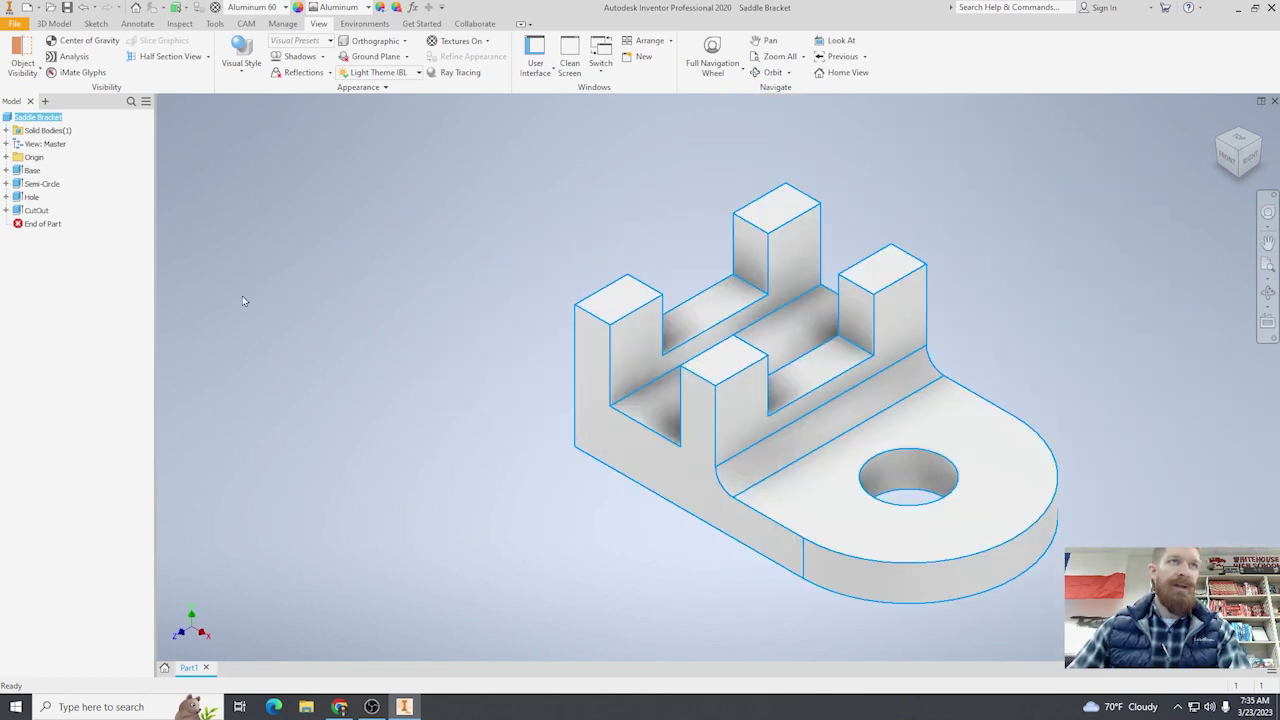
right_click(31, 119)
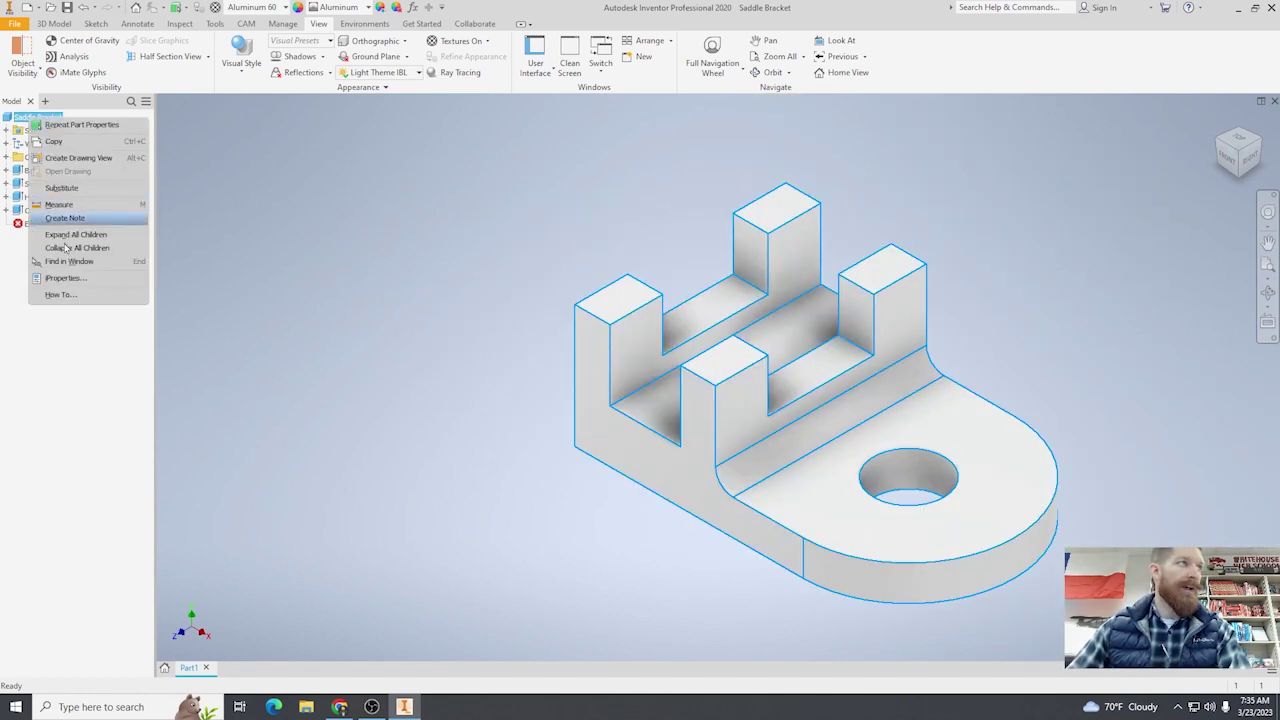
click(65, 278)
click(420, 182)
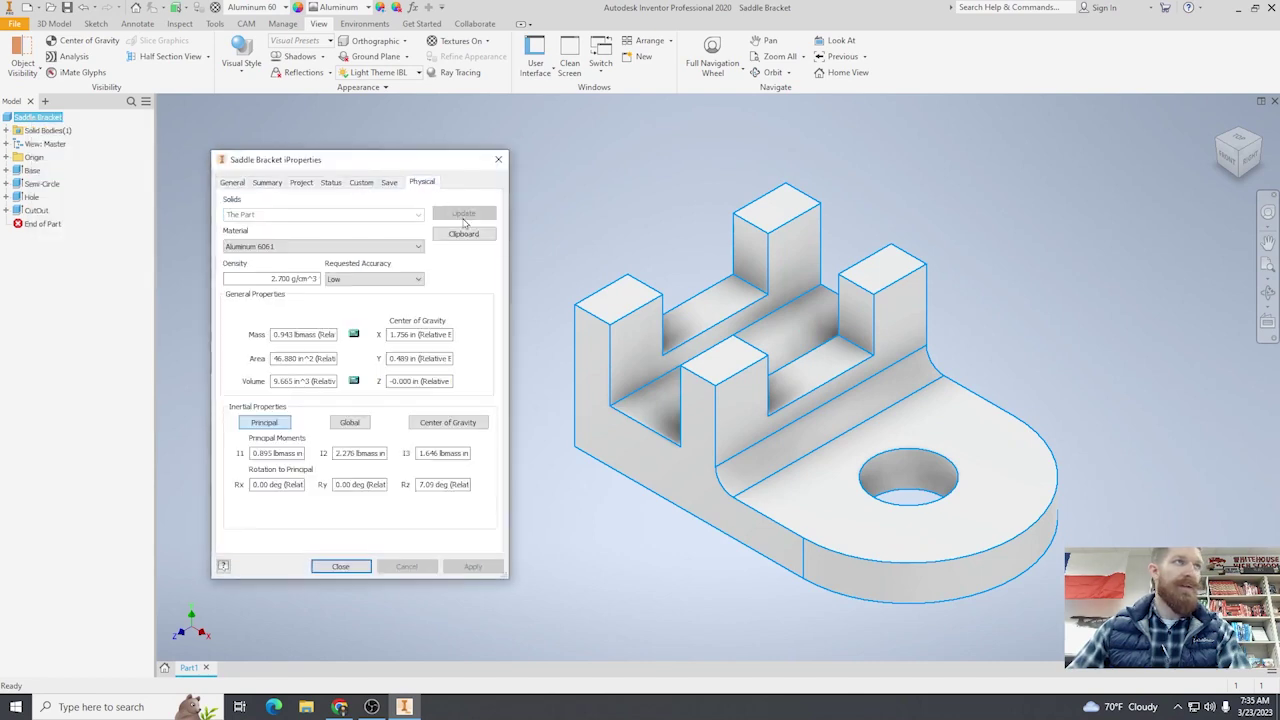
Open Snipping Tool and capture a snip containing both the iProperties dialog and the bracket model
click(10, 707)
text(snip)
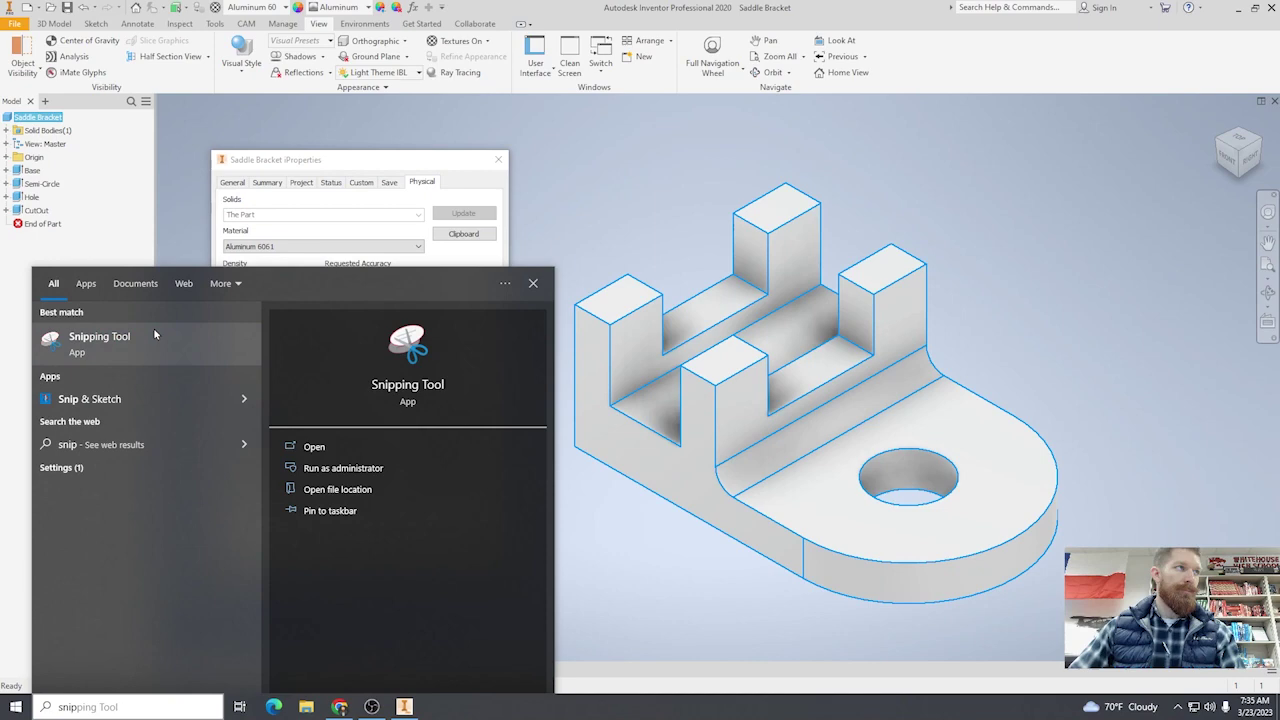
click(160, 335)
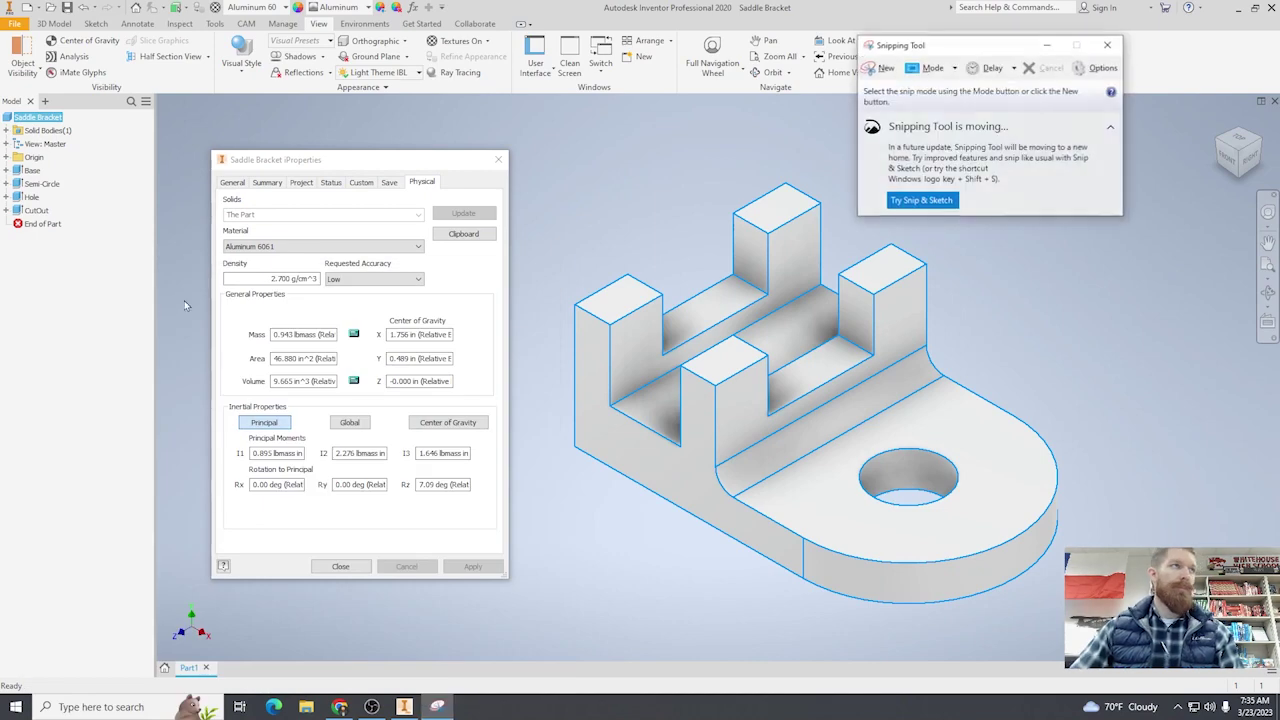
click(880, 67)
drag(190, 130, 1122, 630)
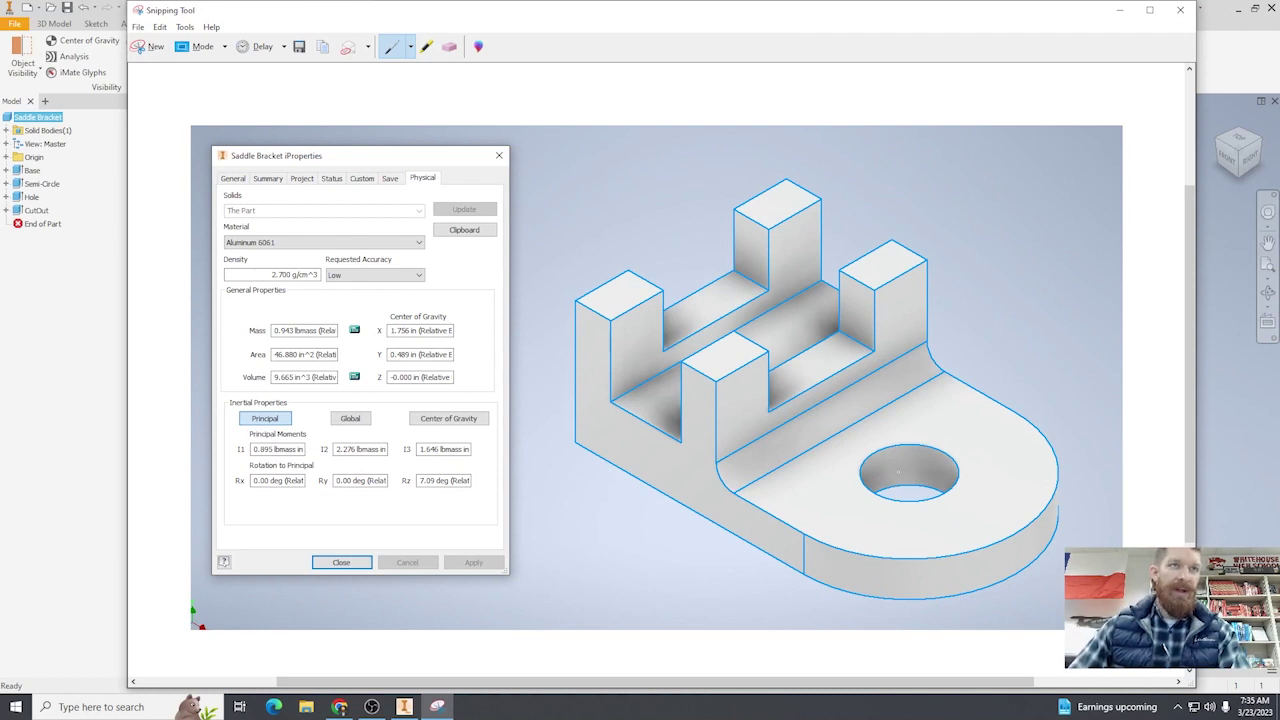
Circle the bracket model, the Aluminum 6061 material, the part name and the mass with the pen on the snip
mouse_move(822, 137)
mouse_down()
mouse_move(606, 272)
mouse_move(678, 614)
mouse_move(1044, 526)
mouse_move(890, 168)
mouse_move(786, 143)
mouse_up()
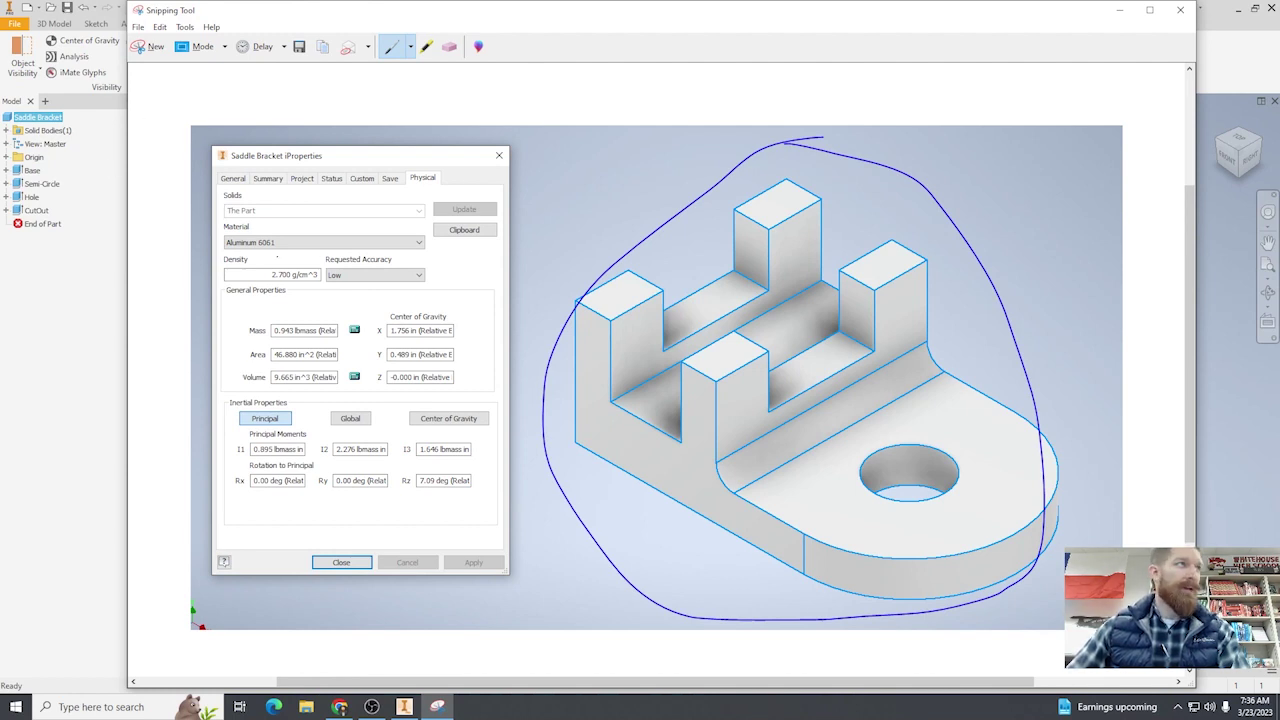
mouse_move(267, 226)
mouse_down()
mouse_move(205, 243)
mouse_move(257, 268)
mouse_move(301, 238)
mouse_move(268, 226)
mouse_up()
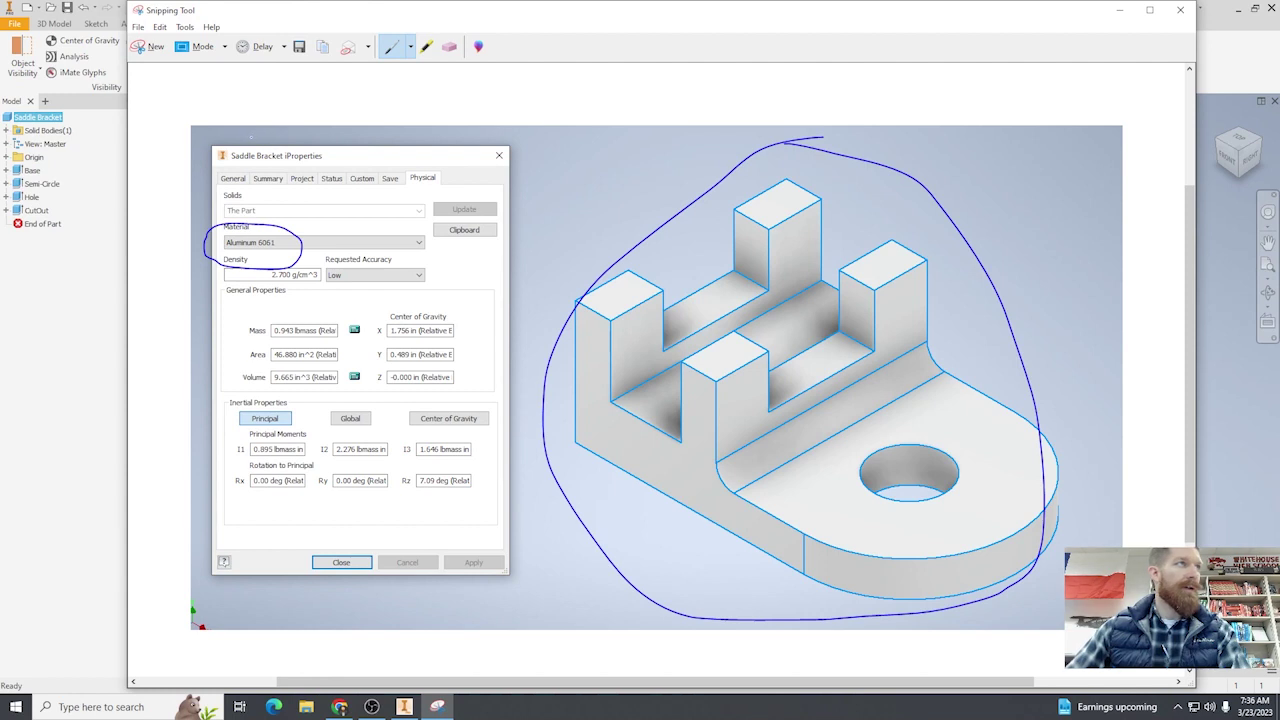
mouse_move(254, 137)
mouse_down()
mouse_move(210, 153)
mouse_move(246, 175)
mouse_move(292, 163)
mouse_move(256, 136)
mouse_up()
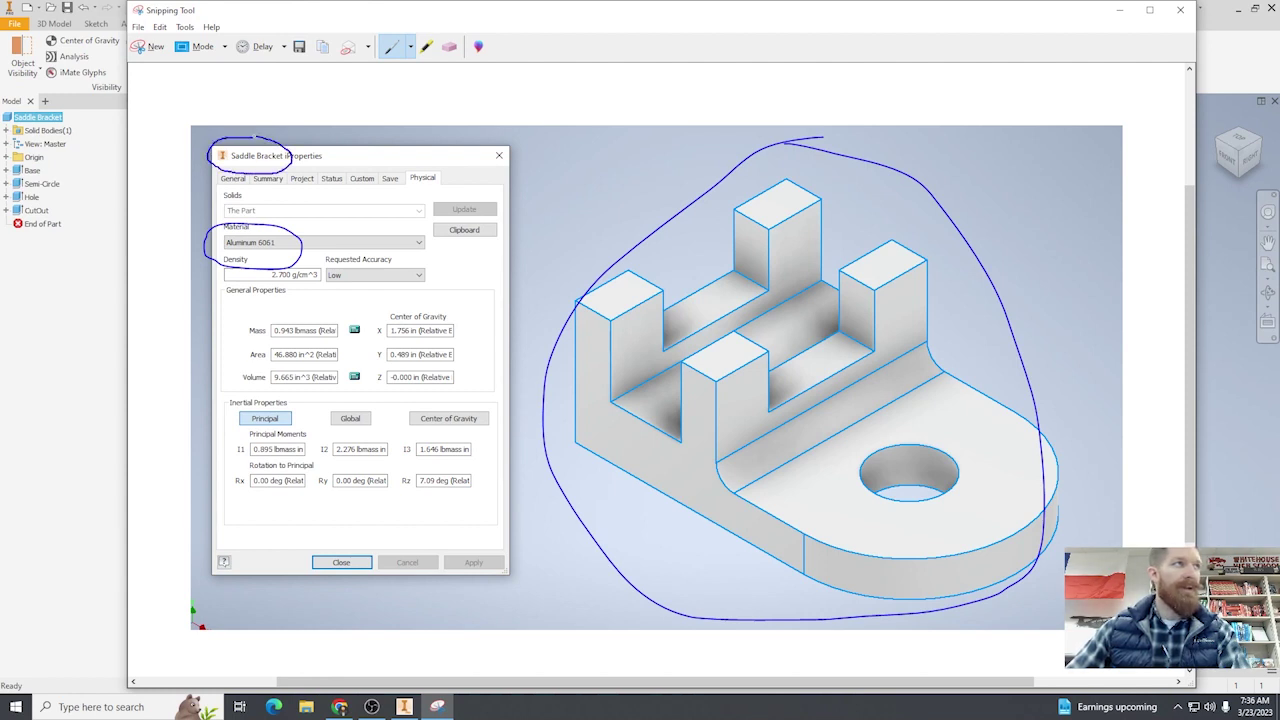
mouse_move(290, 310)
mouse_down()
mouse_move(258, 311)
mouse_move(228, 337)
mouse_move(322, 337)
mouse_move(285, 311)
mouse_up()
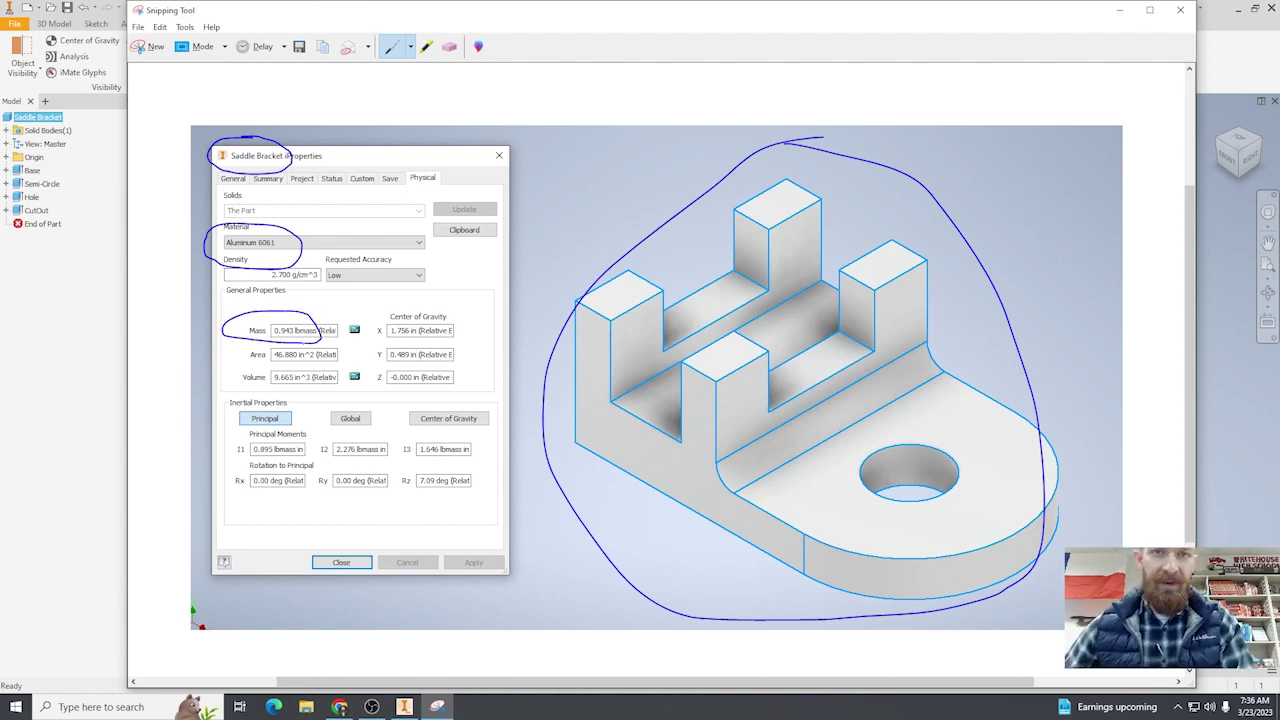